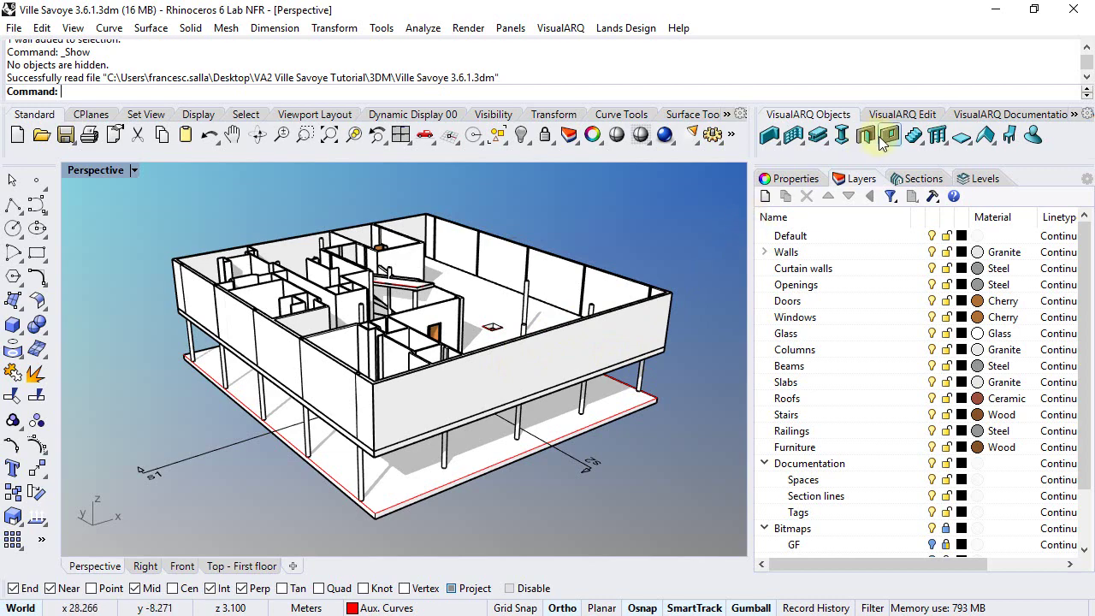
# Step: Show the ELEV. bitmap layer so the elevation drawing is displayed behind the building
pyautogui.moveTo(428, 319); pyautogui.dragTo(318, 354, button='right')
pyautogui.scroll(6, 288, 371)
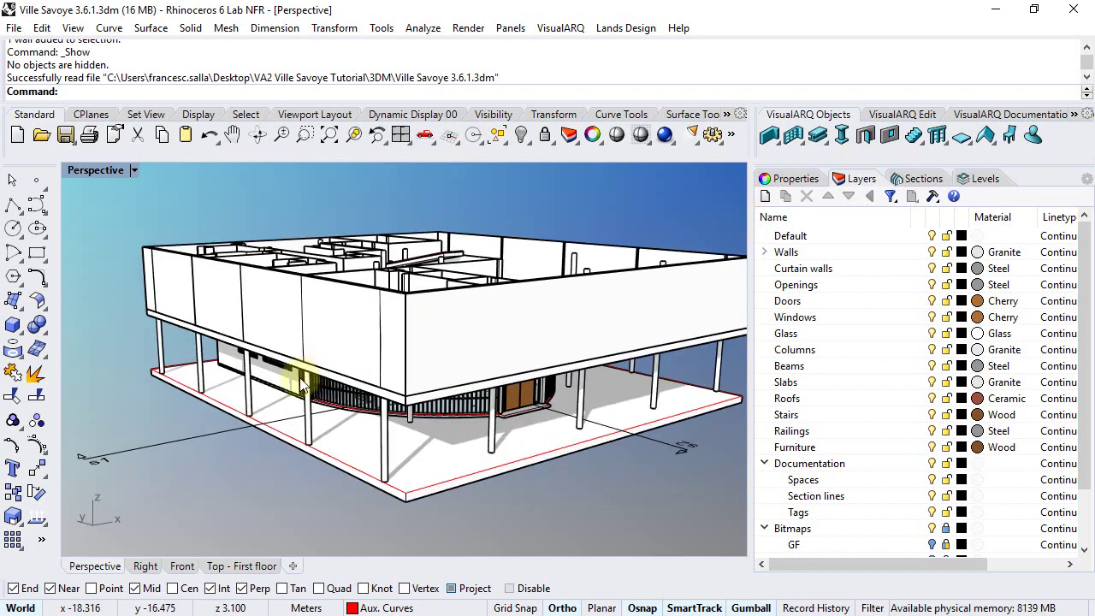
pyautogui.scroll(-8, 294, 354)
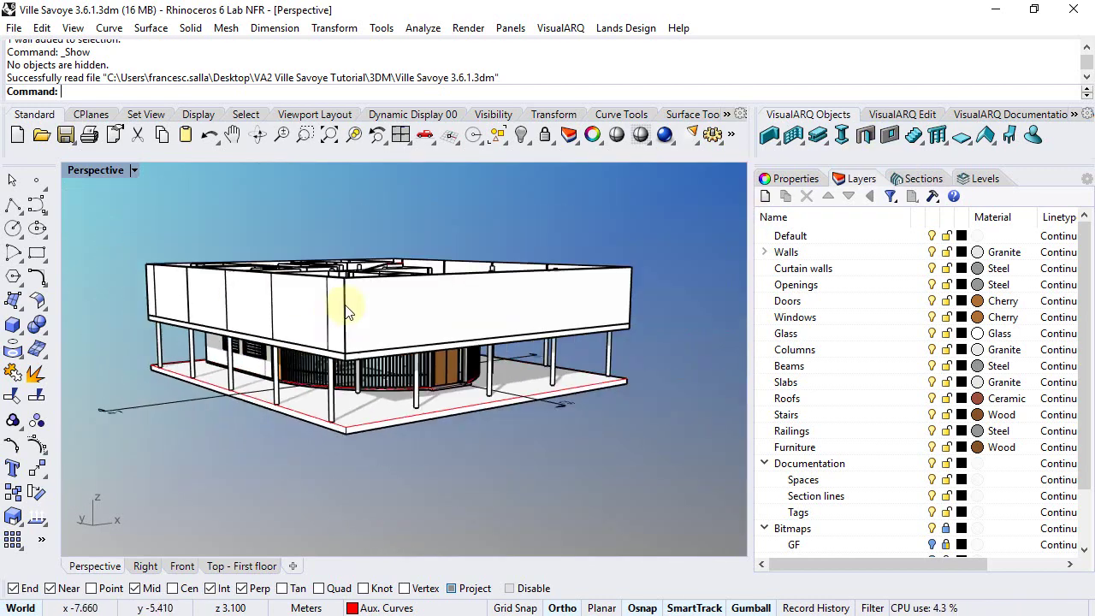
pyautogui.moveTo(348, 340); pyautogui.dragTo(369, 361, button='right')
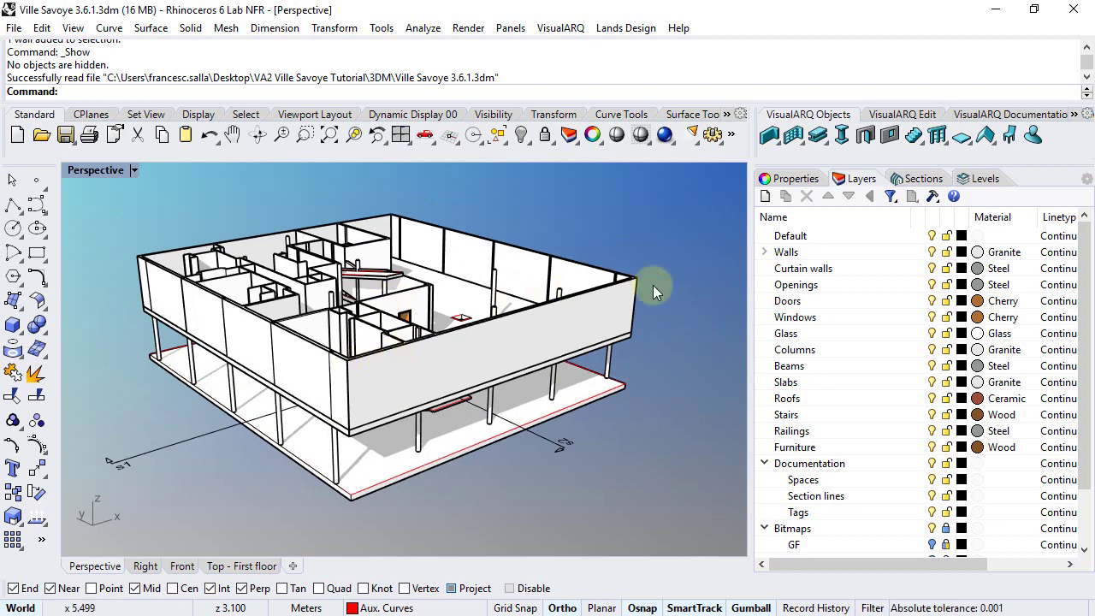
pyautogui.scroll(-2, 847, 291)
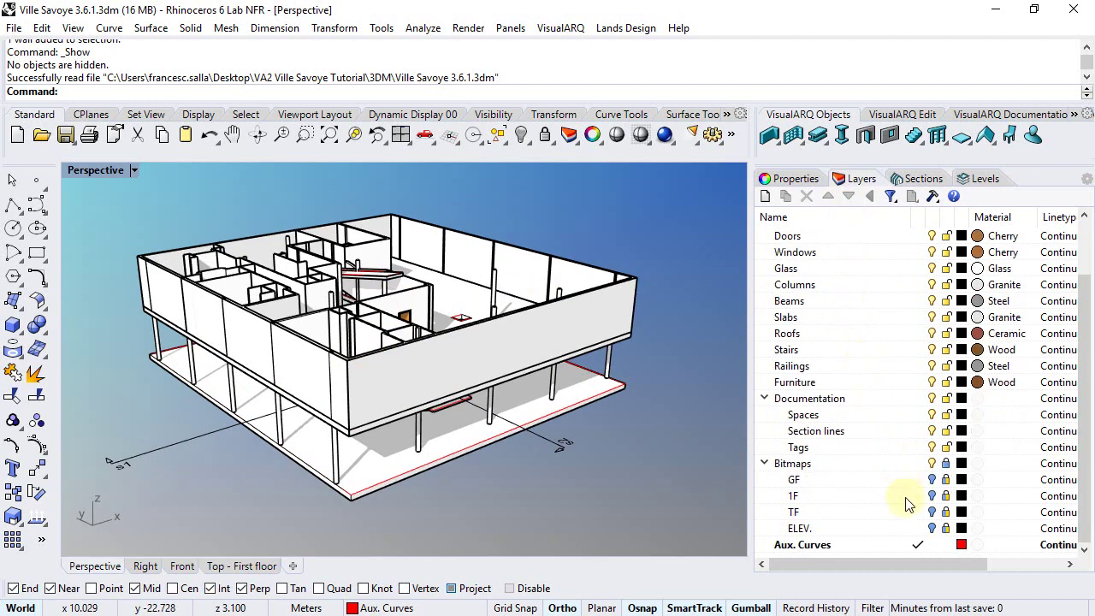
pyautogui.click(925, 531)
pyautogui.click(931, 528)
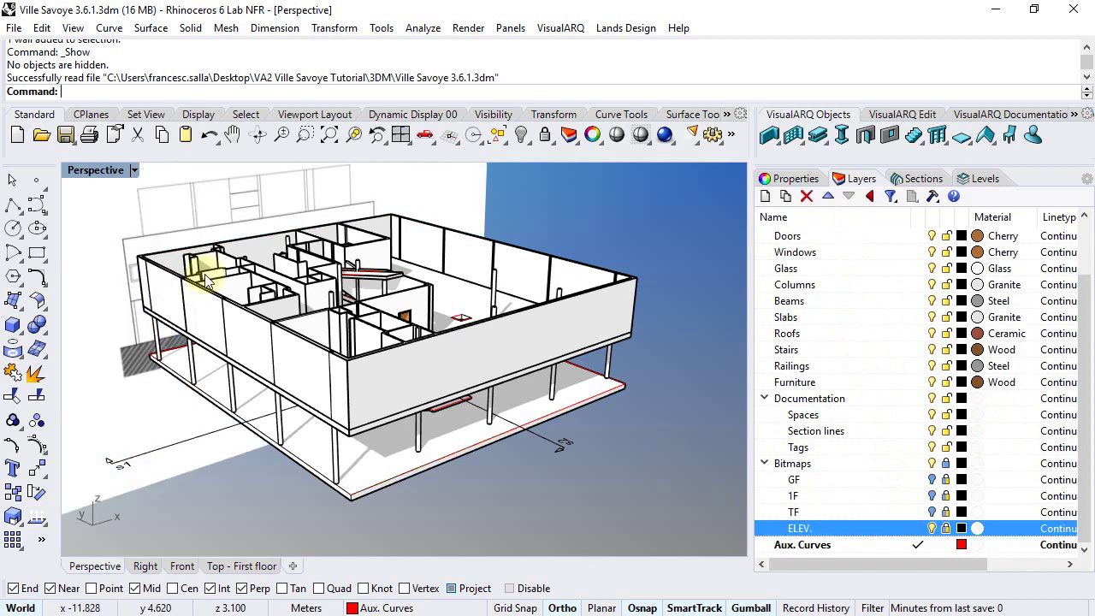
# Step: Examine the ribbon window on the elevation drawing in relation to the first-floor exterior walls
pyautogui.moveTo(272, 313); pyautogui.dragTo(126, 382, button='right')
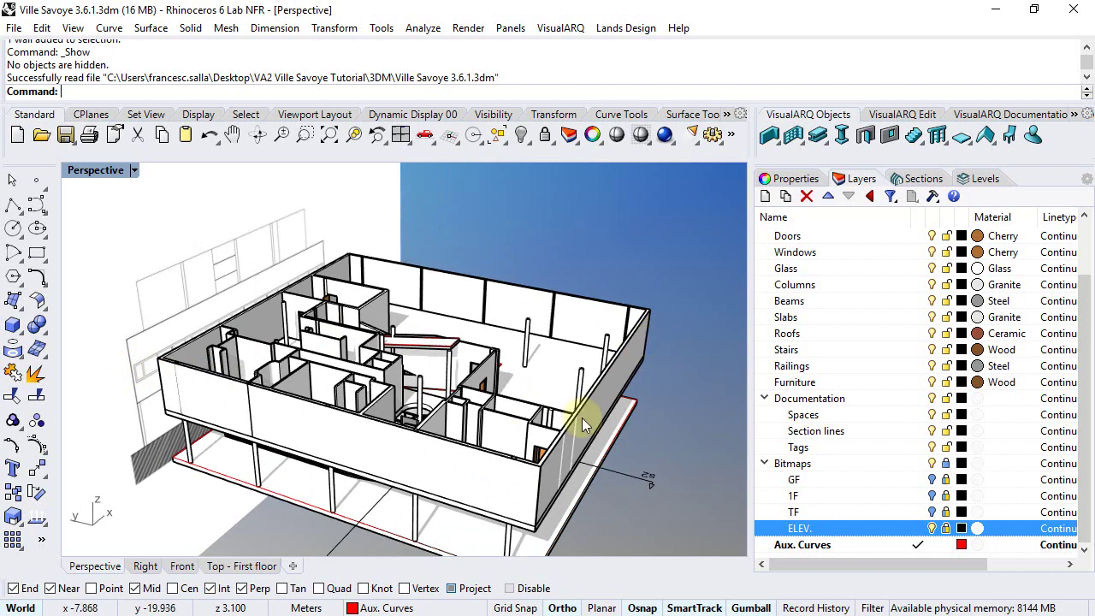
pyautogui.moveTo(297, 349); pyautogui.dragTo(177, 352, button='right')
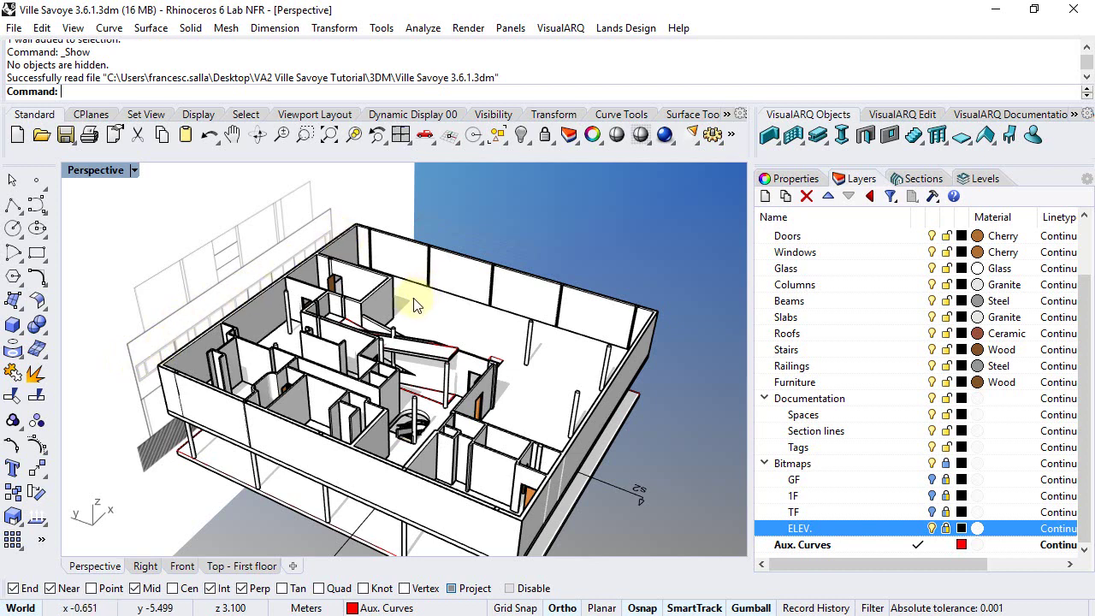
pyautogui.scroll(5, 142, 373)
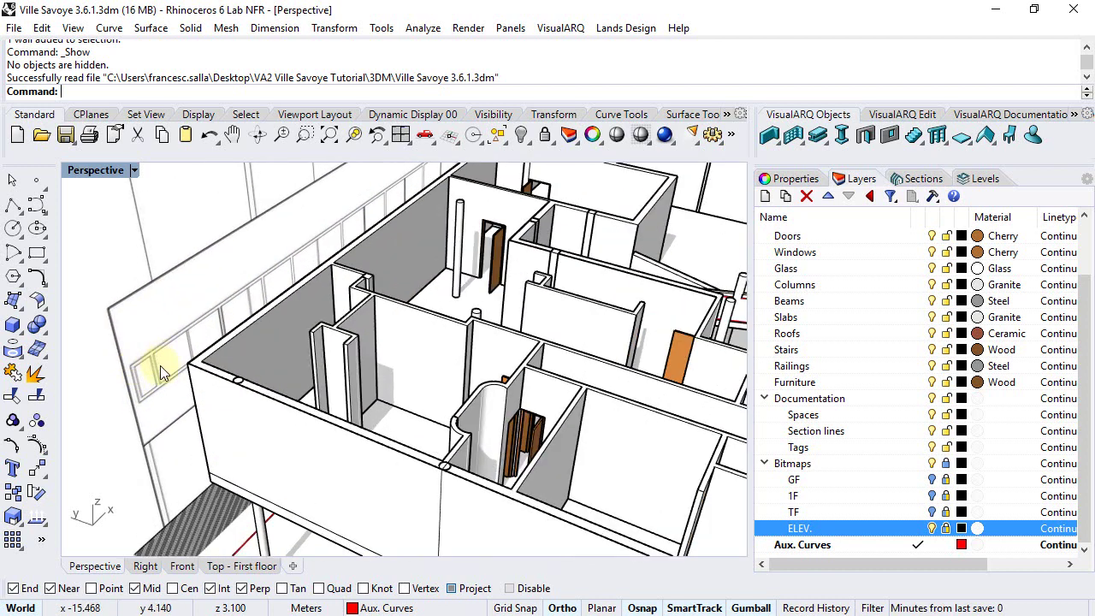
pyautogui.scroll(3, 218, 317)
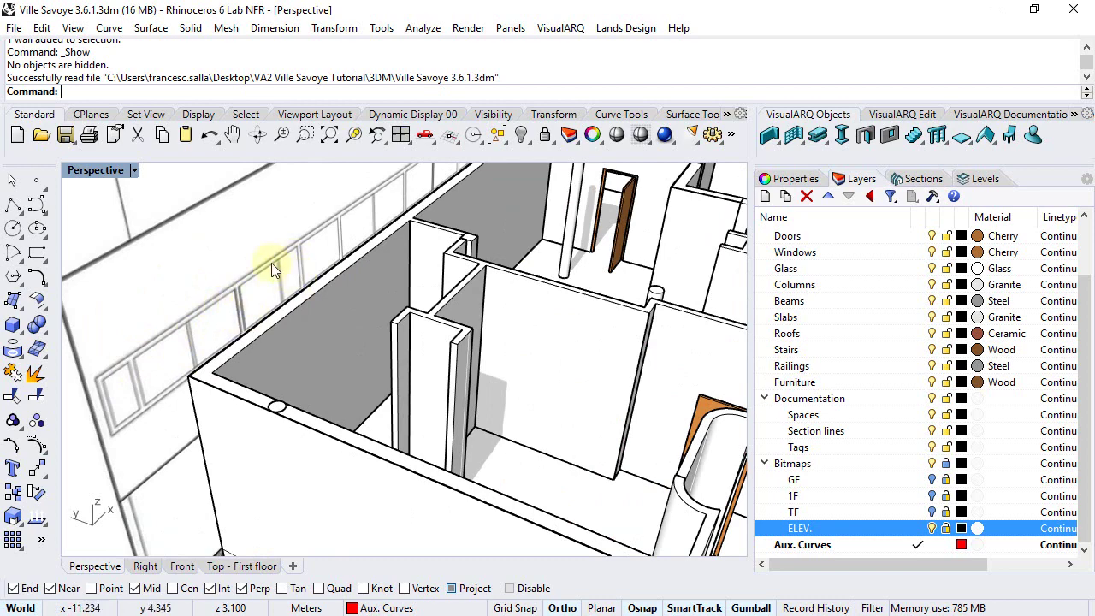
pyautogui.scroll(-10, 271, 263)
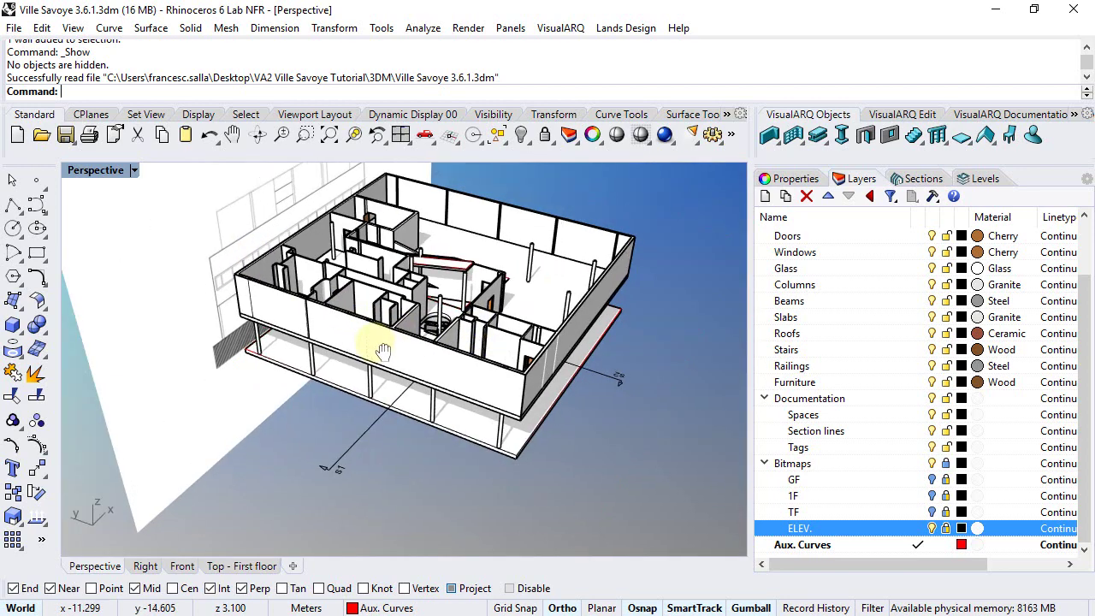
pyautogui.moveTo(383, 350); pyautogui.dragTo(359, 299, button='right')
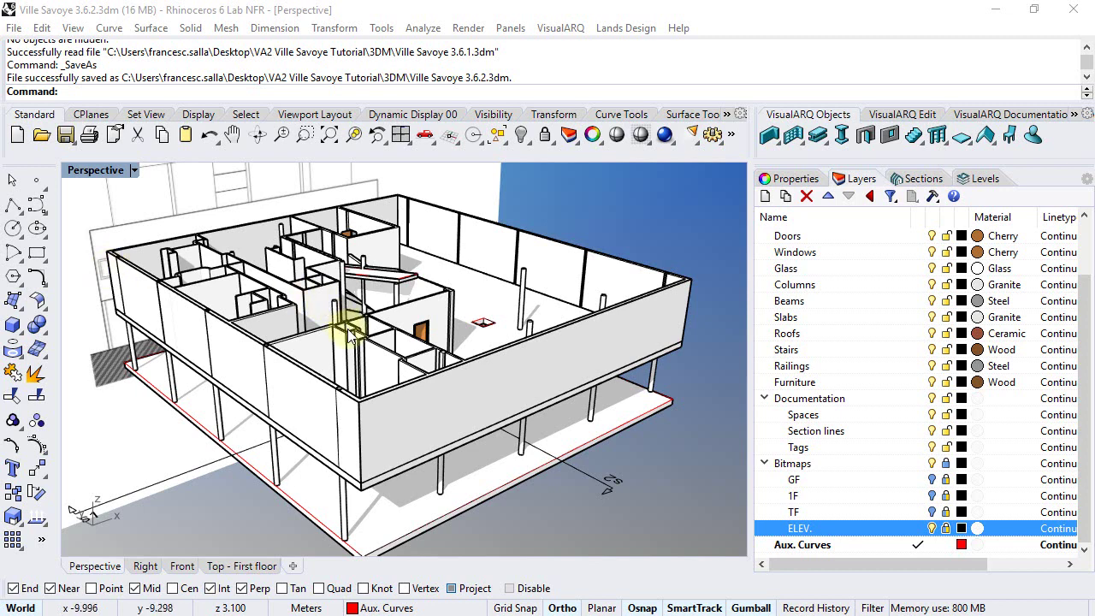
# Step: Isolate the first-floor exterior walls together with the interior walls that meet the front facade
pyautogui.click(329, 390)
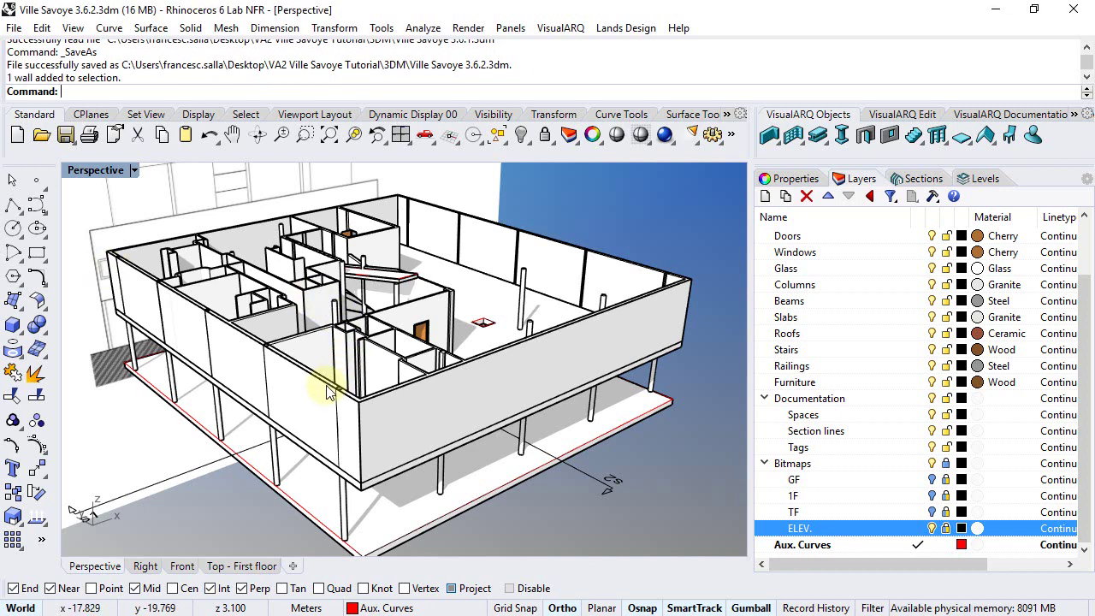
pyautogui.keyDown('shift'); pyautogui.click(637, 281); pyautogui.keyUp('shift')
pyautogui.keyDown('shift'); pyautogui.click(641, 309); pyautogui.keyUp('shift')
pyautogui.scroll(6, 471, 418)
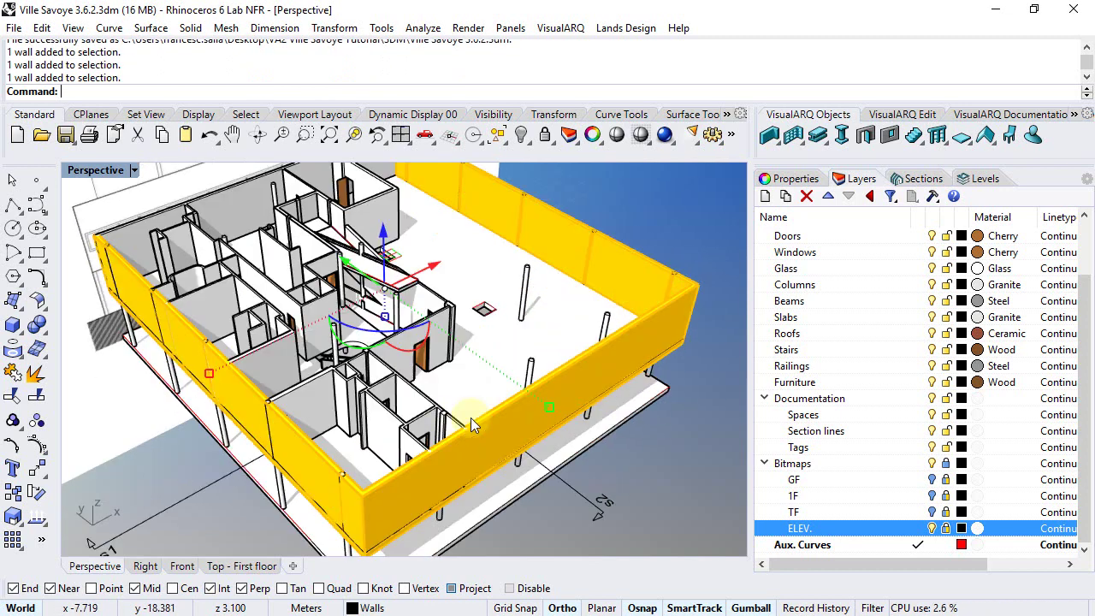
pyautogui.scroll(6, 409, 462)
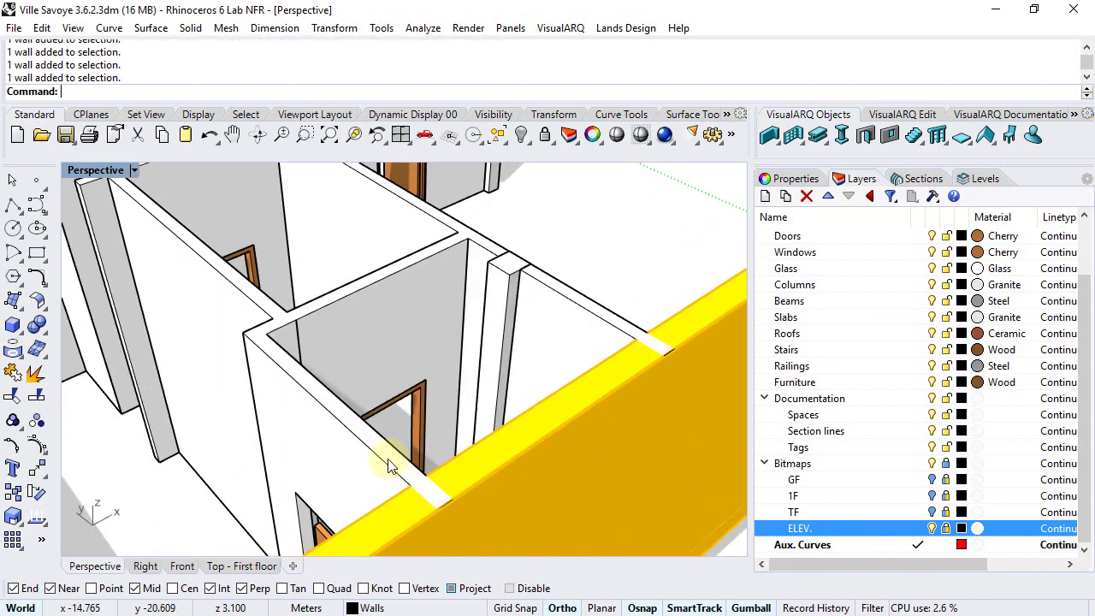
pyautogui.scroll(-10, 589, 385)
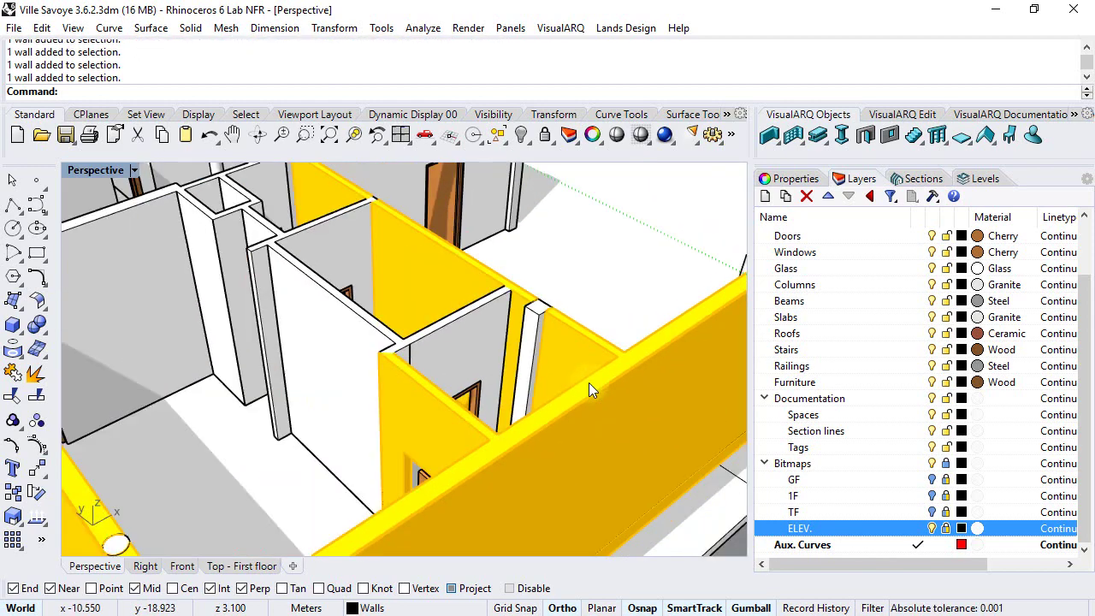
pyautogui.keyDown('shift'); pyautogui.moveTo(589, 385); pyautogui.dragTo(424, 381, button='right'); pyautogui.keyUp('shift')
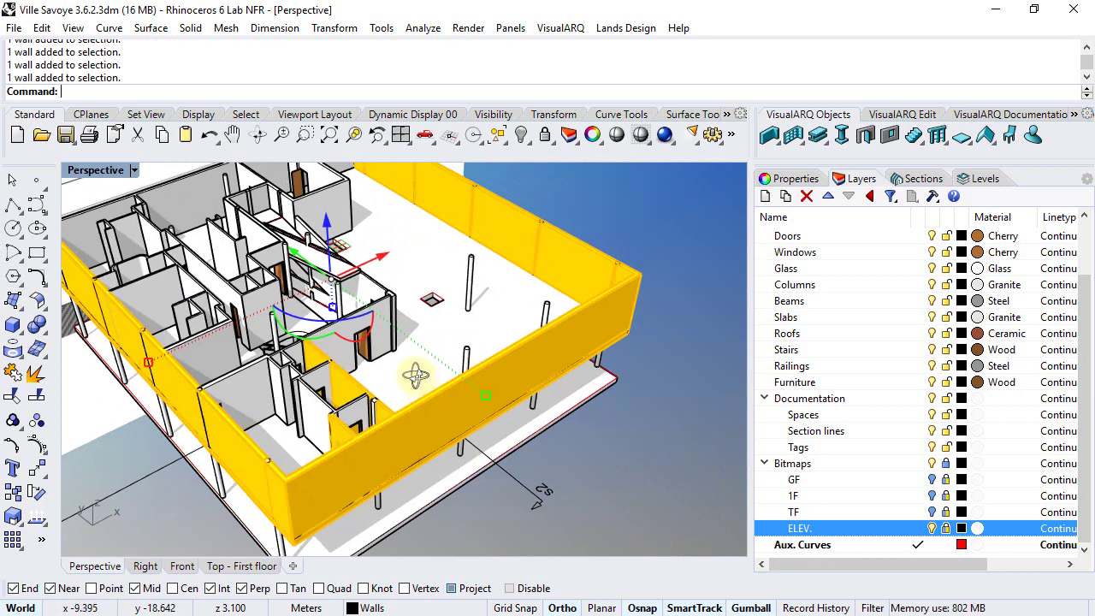
pyautogui.scroll(-2, 446, 378)
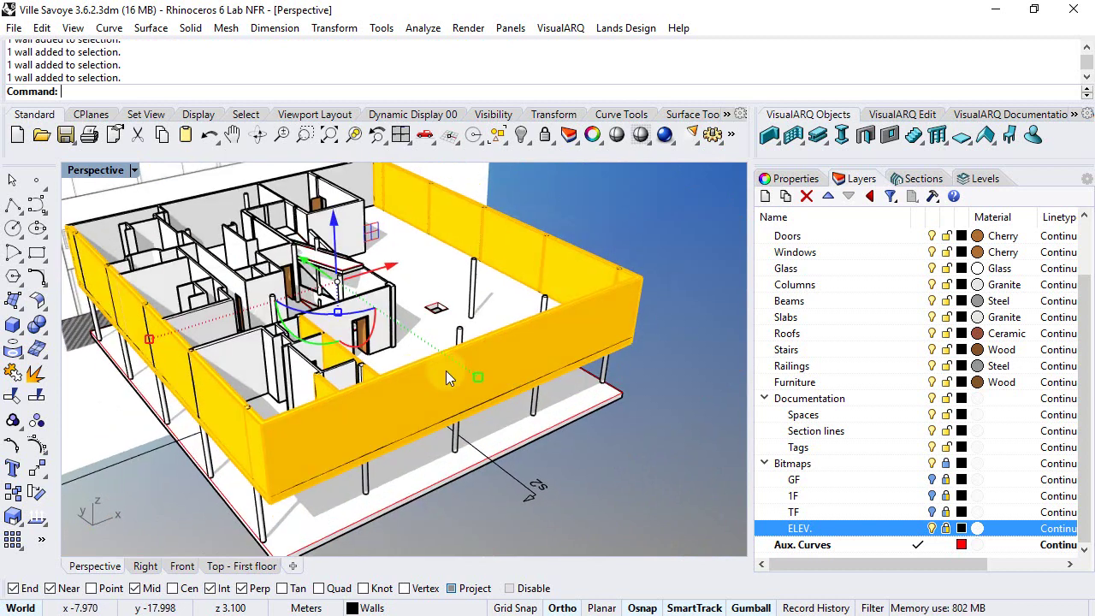
pyautogui.click(531, 145)
pyautogui.click(591, 162)
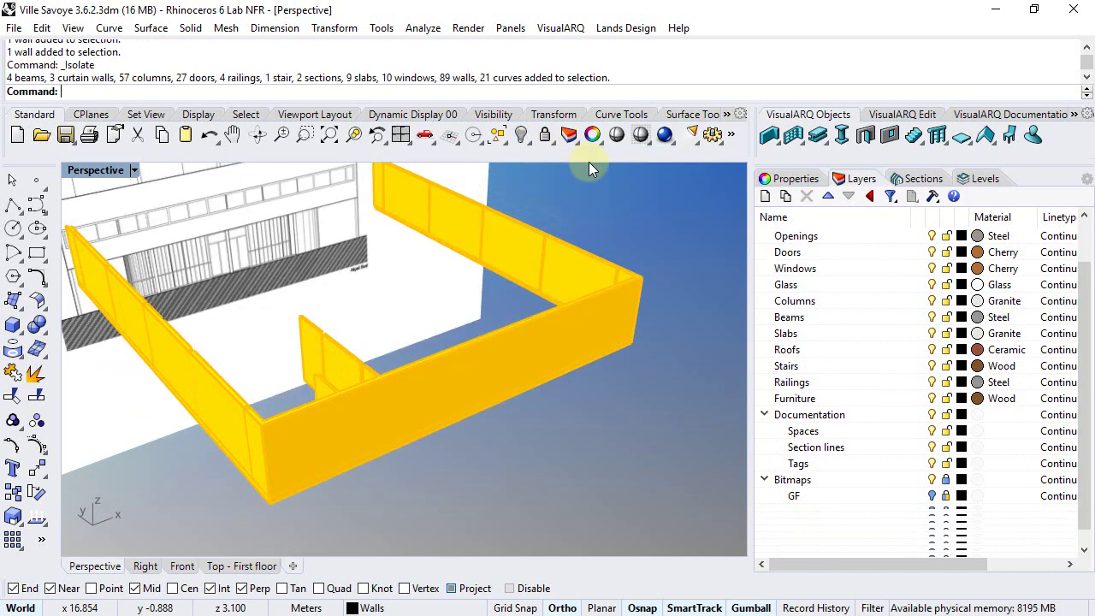
# Step: Measure the overall height of the ribbon window on the elevation drawing in the Front view
pyautogui.click(182, 566)
pyautogui.scroll(10, 209, 331)
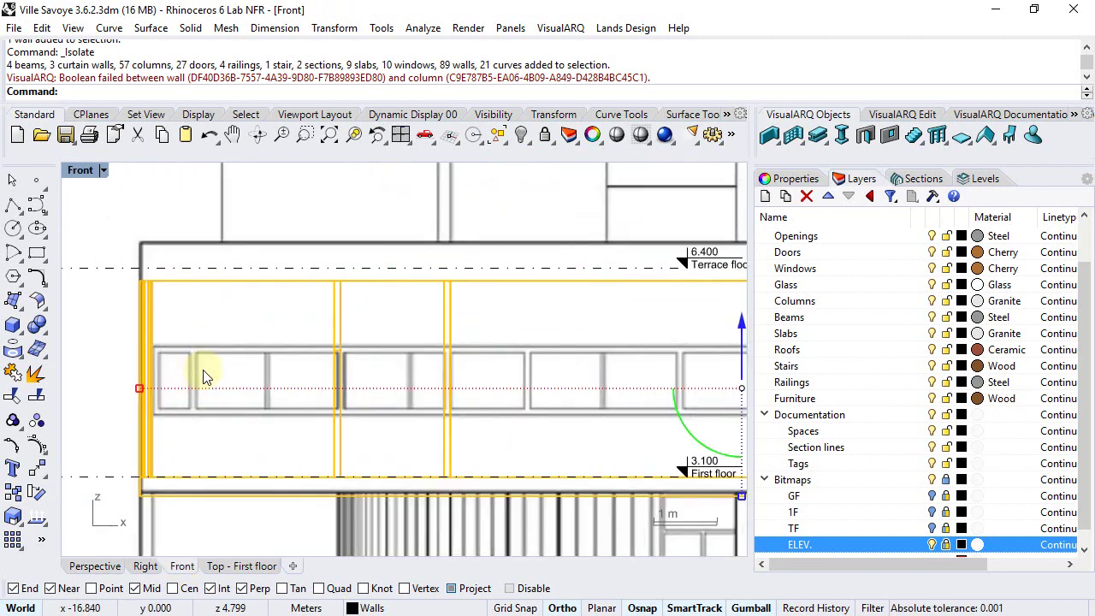
pyautogui.scroll(1, 138, 380)
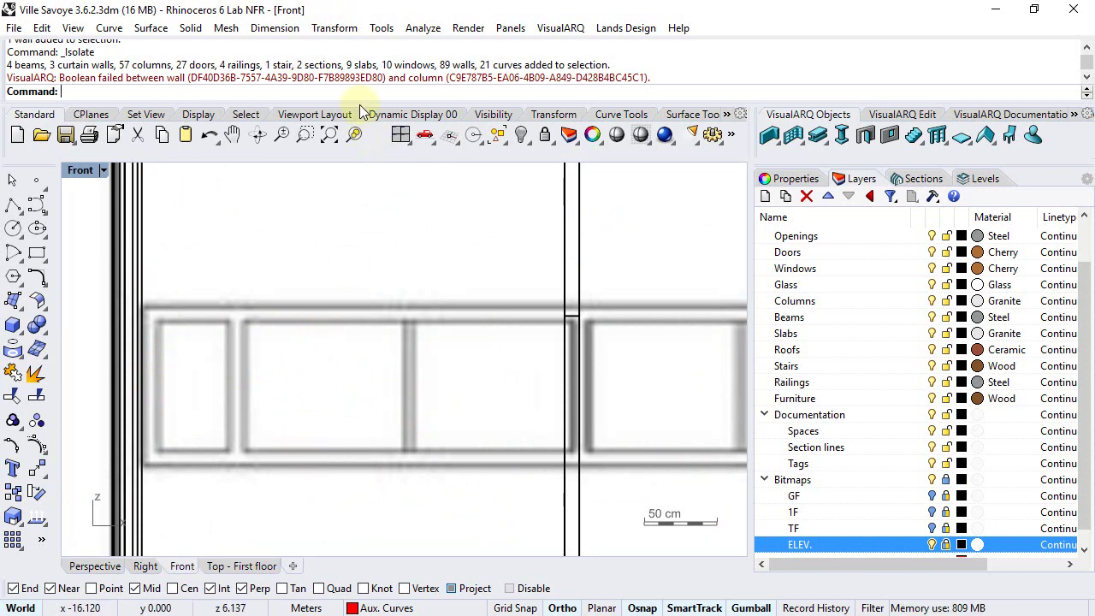
pyautogui.click(423, 27)
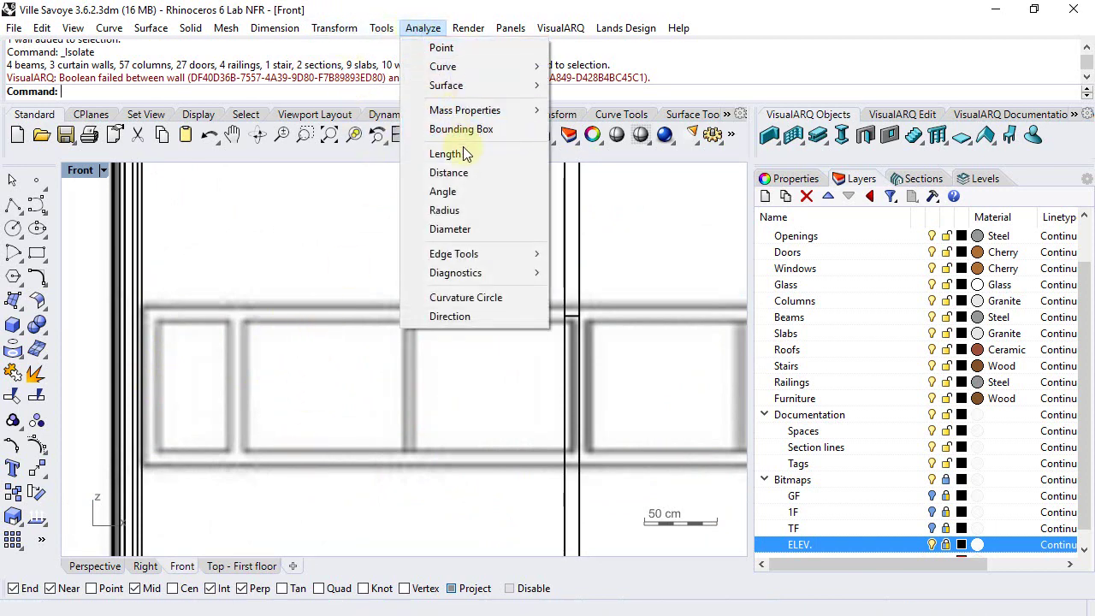
pyautogui.click(464, 171)
pyautogui.scroll(1, 349, 438)
pyautogui.click(338, 464)
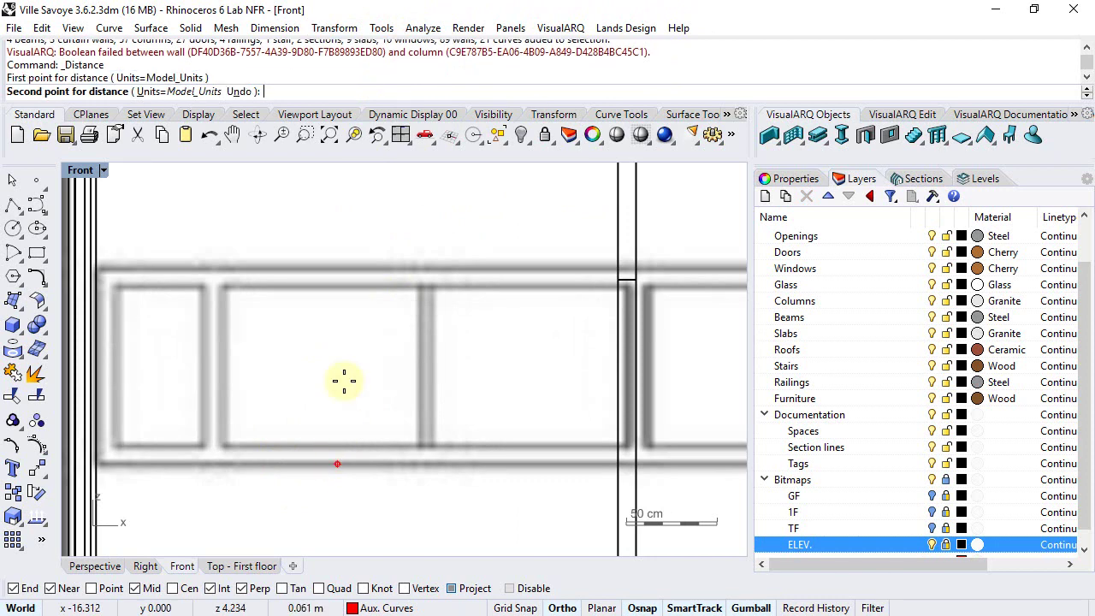
pyautogui.click(340, 271)
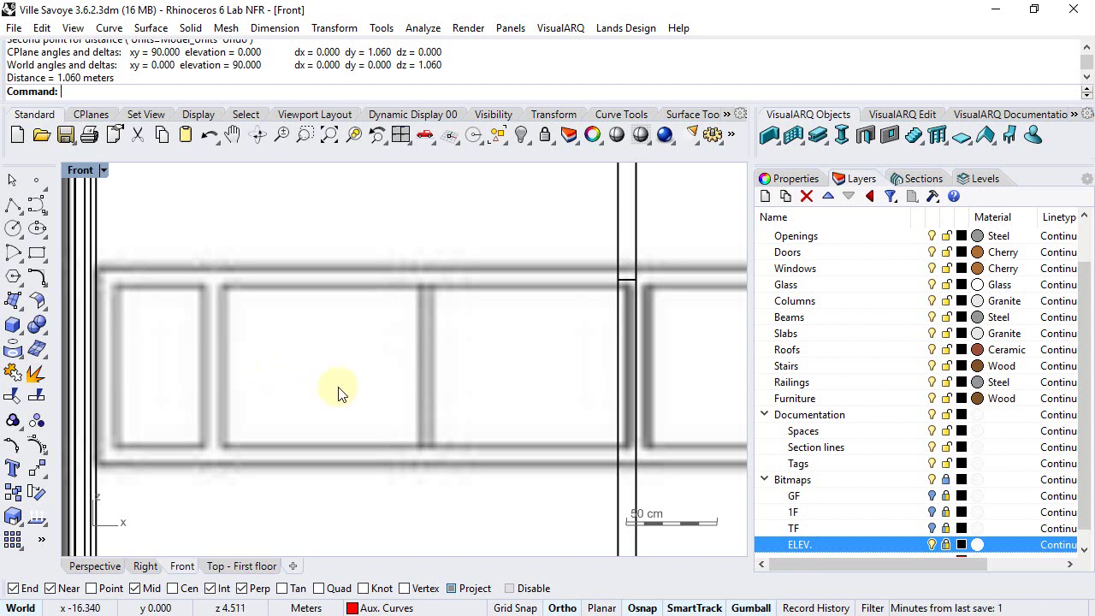
# Step: Draw a 3Point rectangle over the ribbon window's first narrow pane, starting at its lower outer corner, about 0.7 m wide and 1.05 m high
pyautogui.click(463, 596)
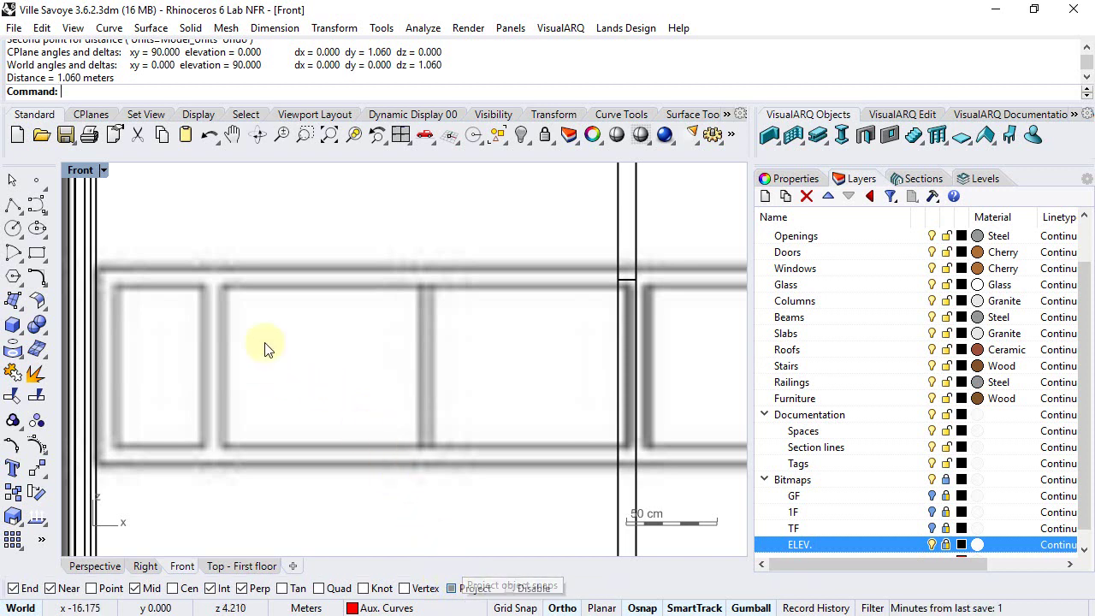
pyautogui.click(37, 253)
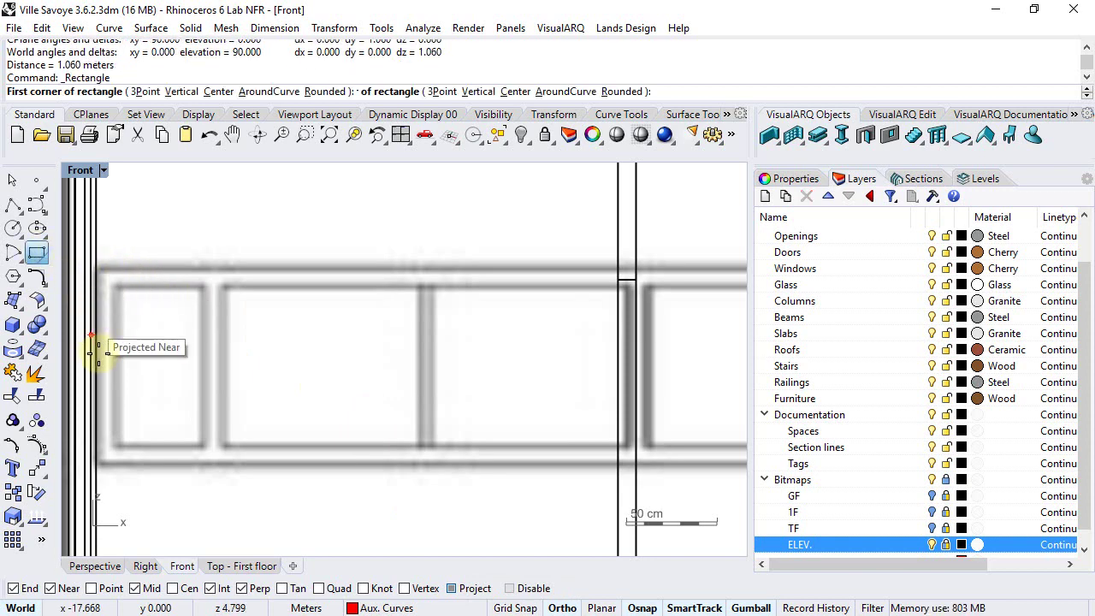
pyautogui.scroll(4, 98, 462)
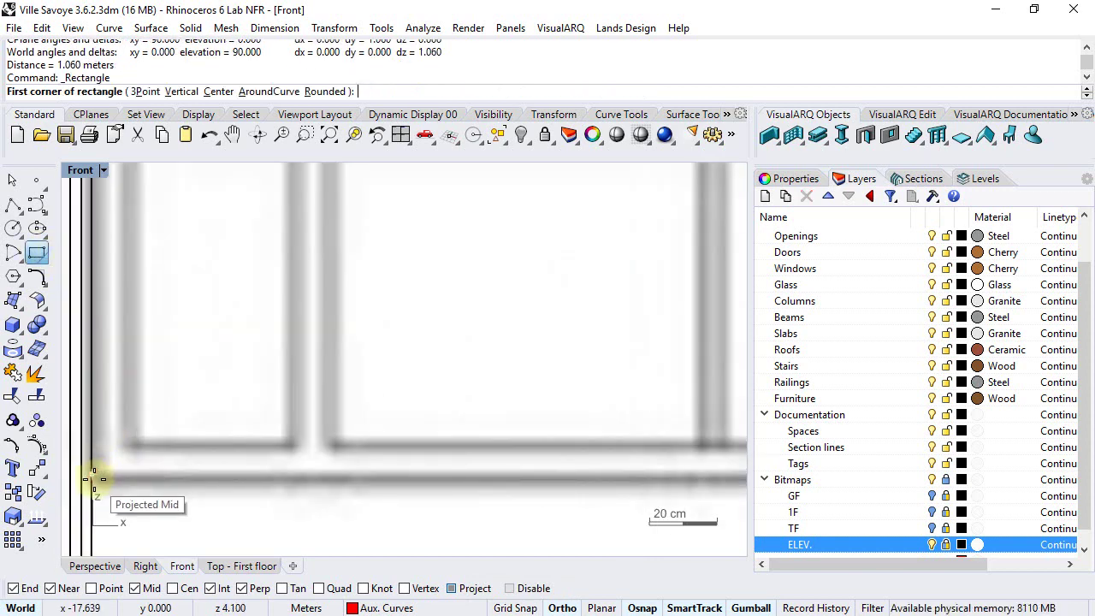
pyautogui.click(92, 475)
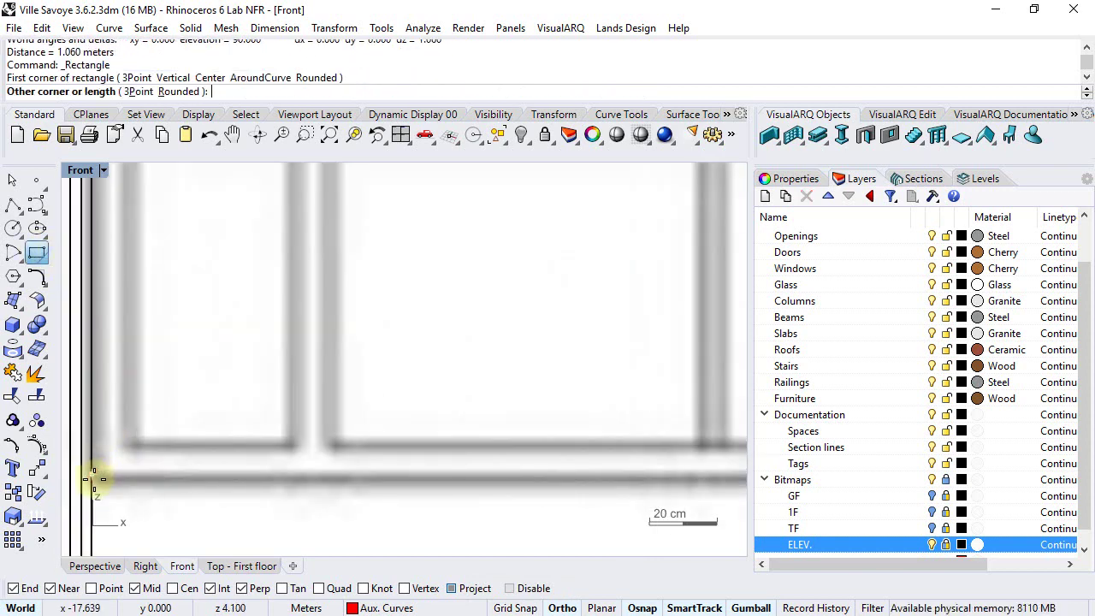
pyautogui.click(139, 91)
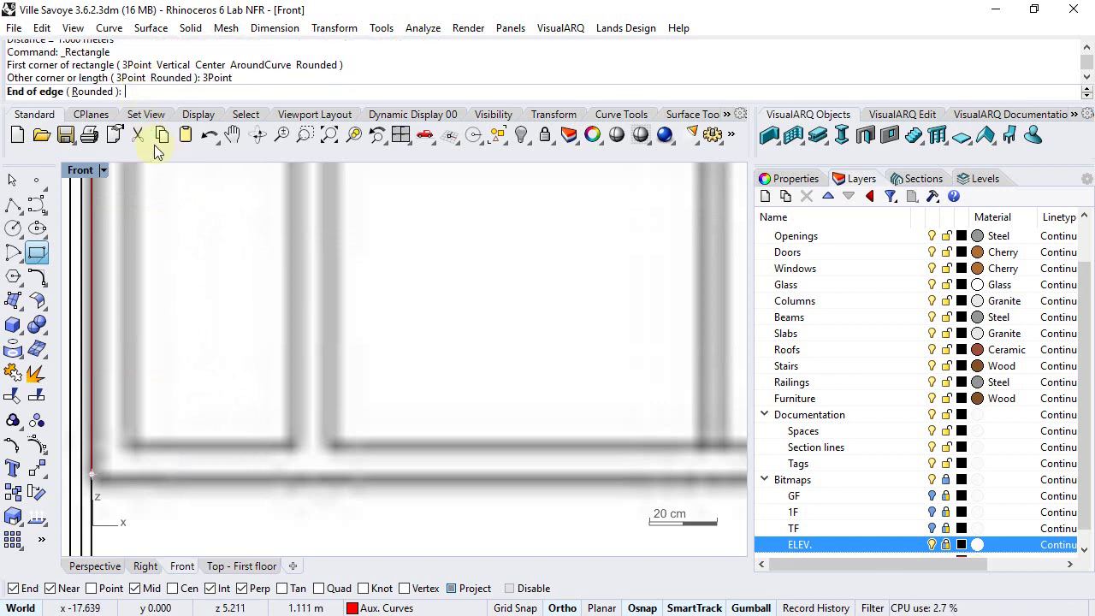
pyautogui.click(330, 475)
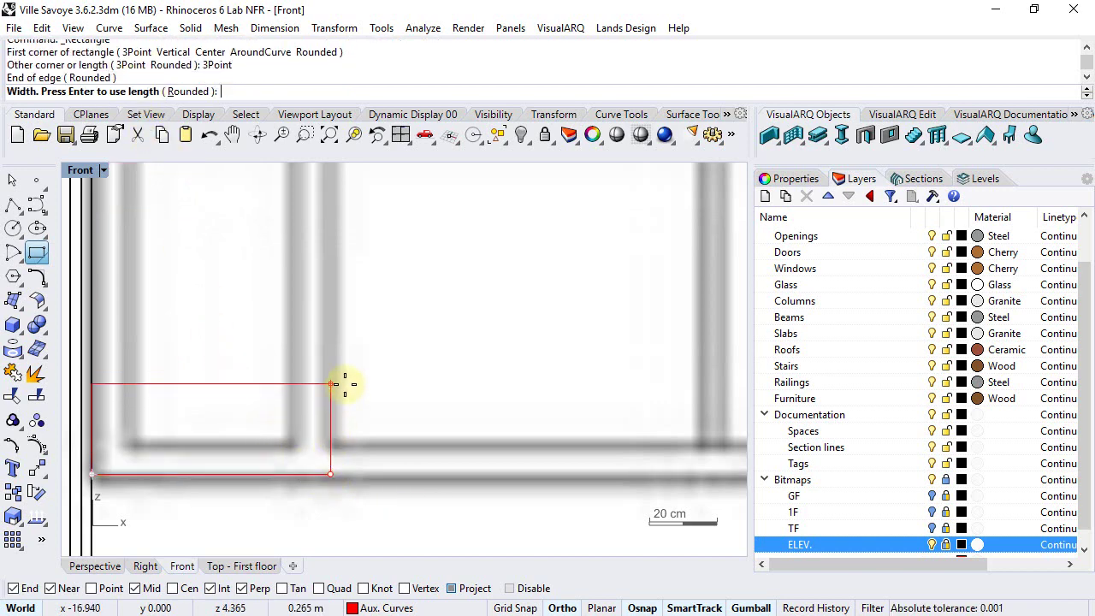
pyautogui.write('1..5')
pyautogui.press('Return')
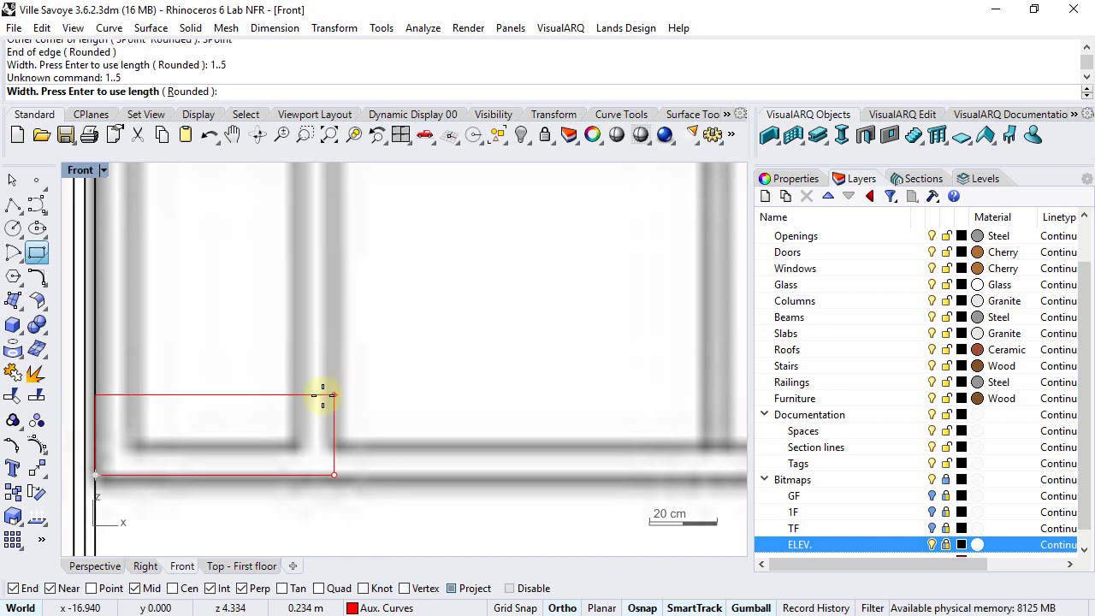
pyautogui.write('1.0')
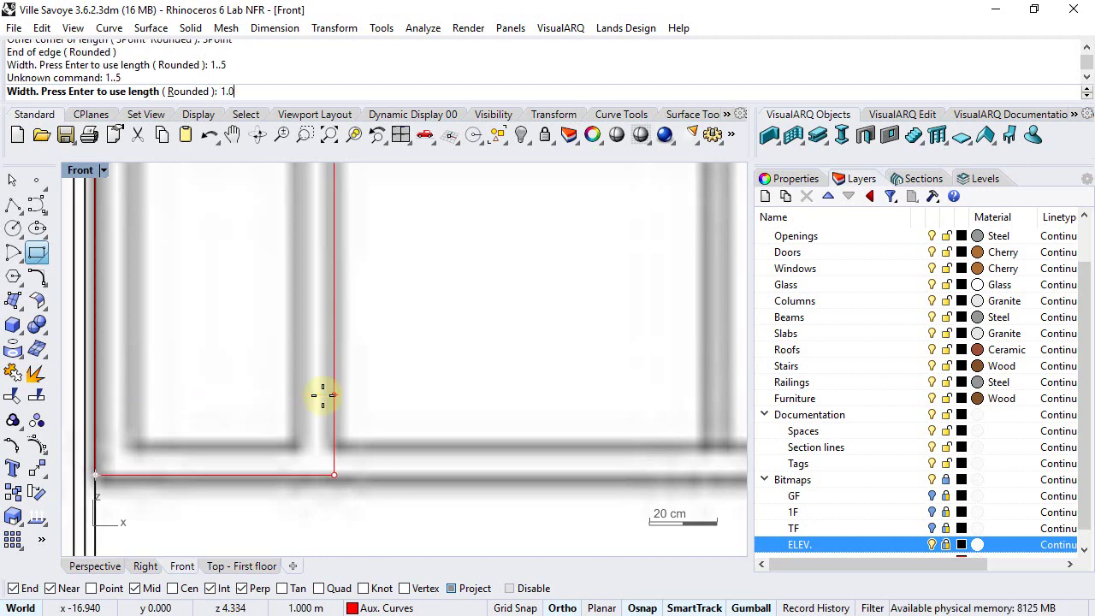
pyautogui.write('5')
pyautogui.press('Return')
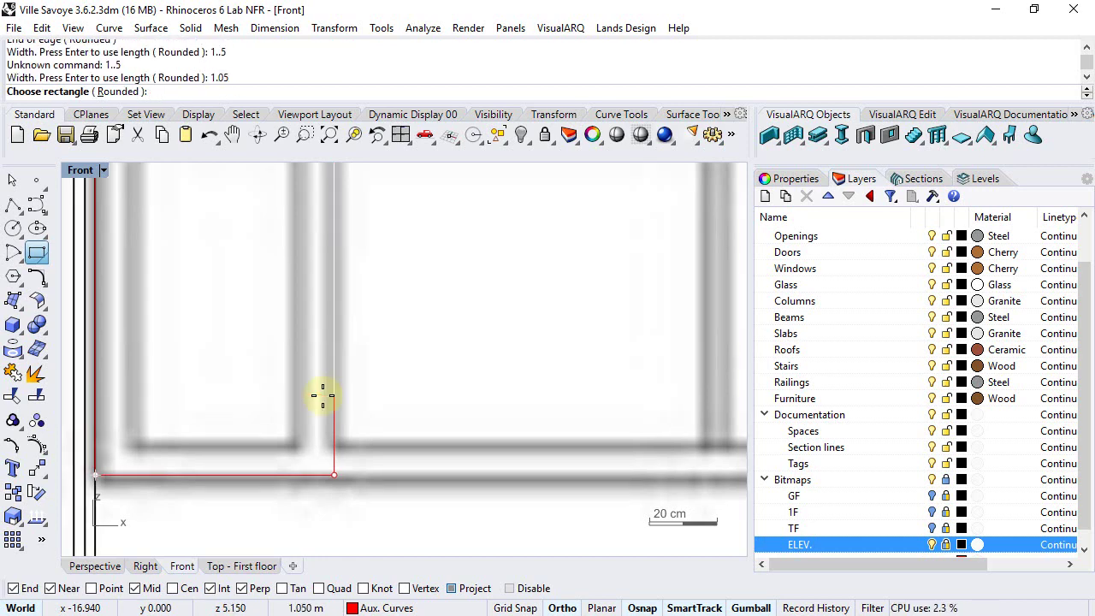
pyautogui.click(323, 395)
pyautogui.scroll(-5, 325, 371)
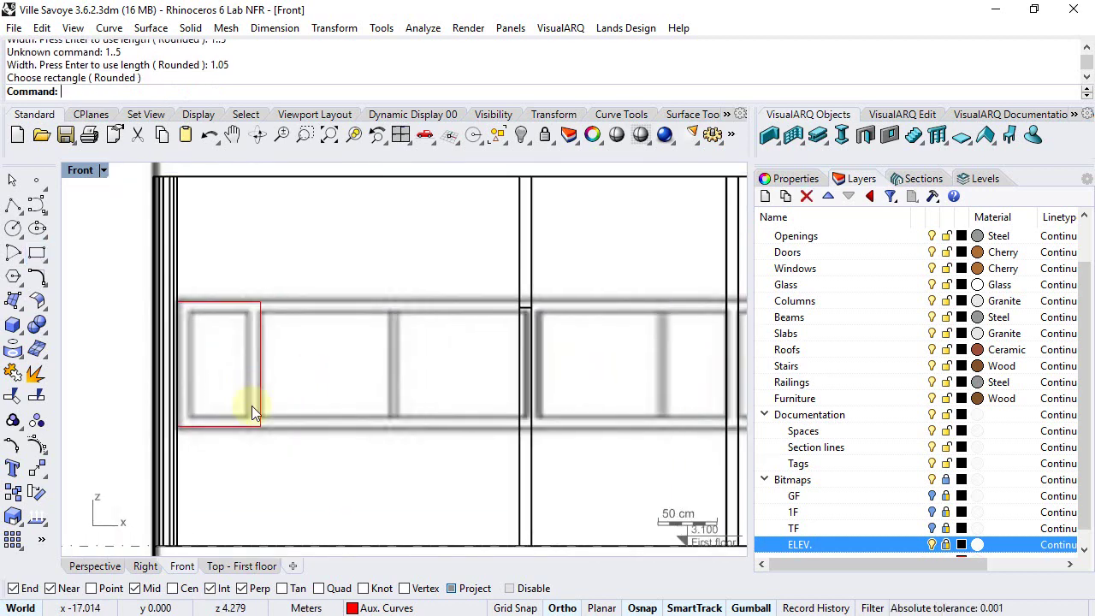
# Step: Copy the first pane's rectangle along the ribbon window, placing the copy's lower corner on the original's opposite lower corner
pyautogui.click(260, 411)
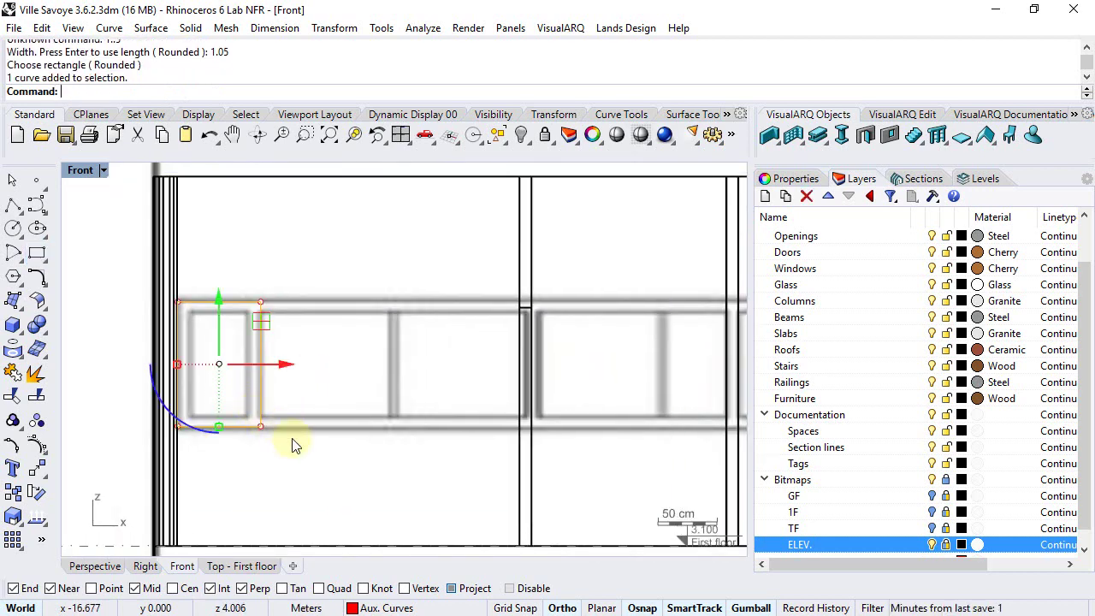
pyautogui.click(13, 492)
pyautogui.scroll(5, 171, 428)
pyautogui.click(156, 441)
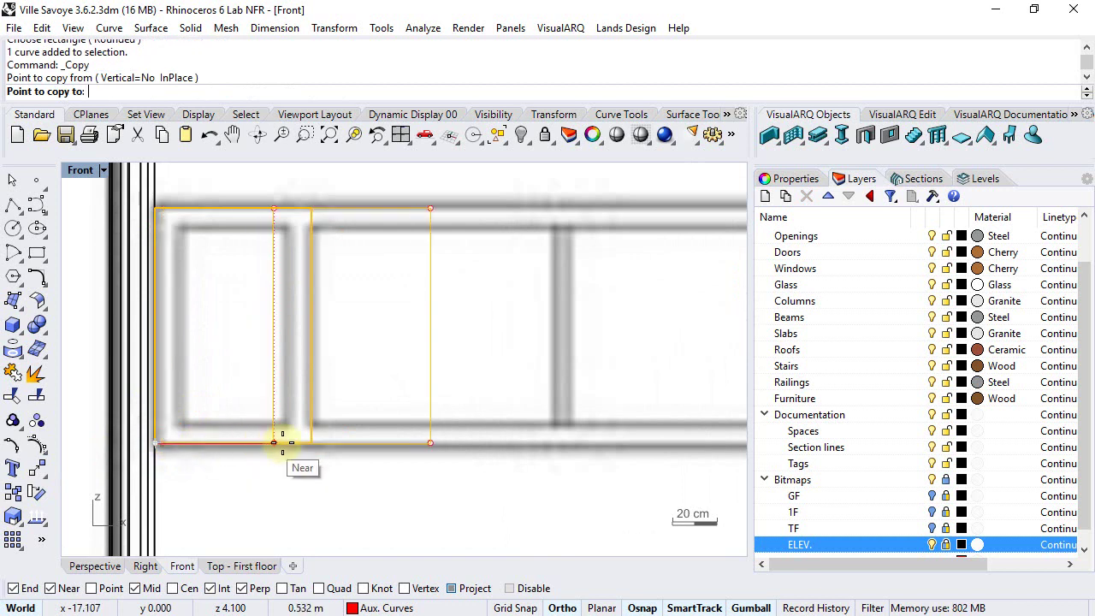
pyautogui.click(305, 443)
pyautogui.press('Return')
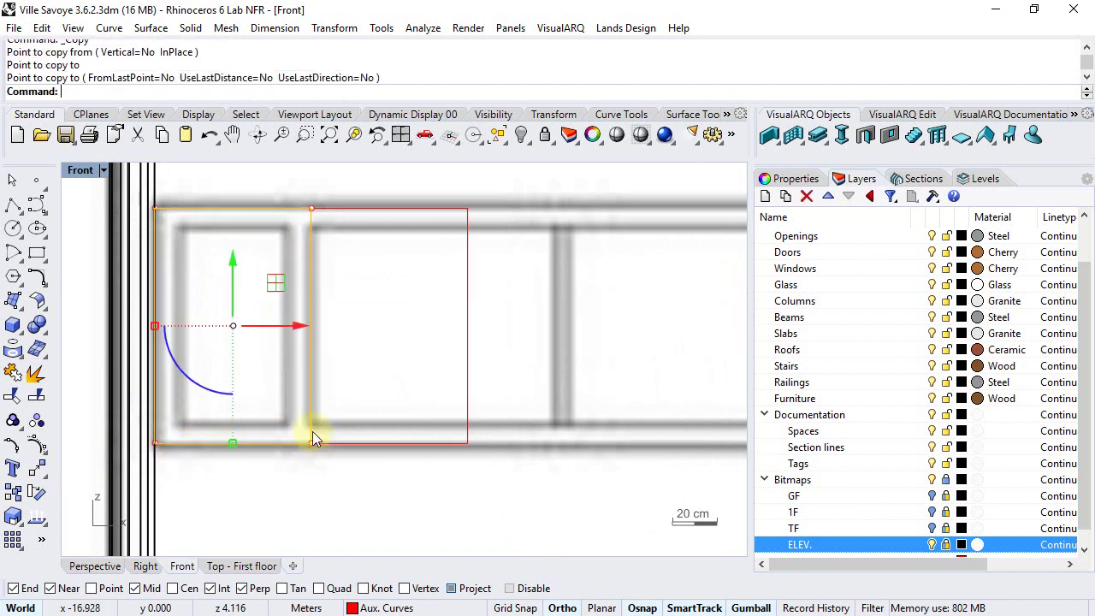
# Step: Move the copied rectangle horizontally by -0.05 m so that it overlaps the first pane's profile
pyautogui.click(467, 395)
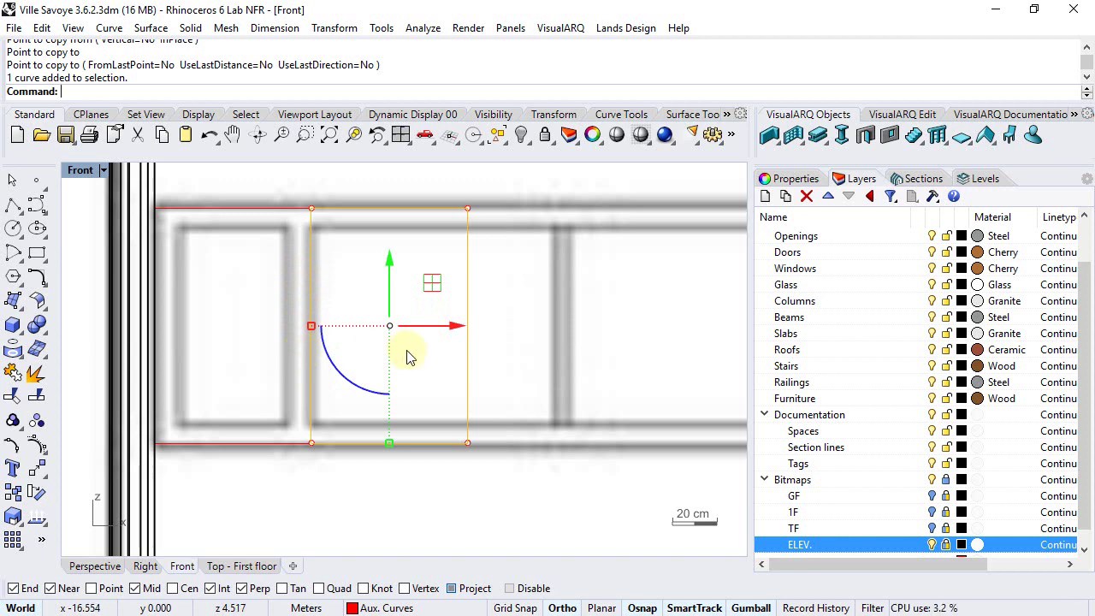
pyautogui.click(455, 328)
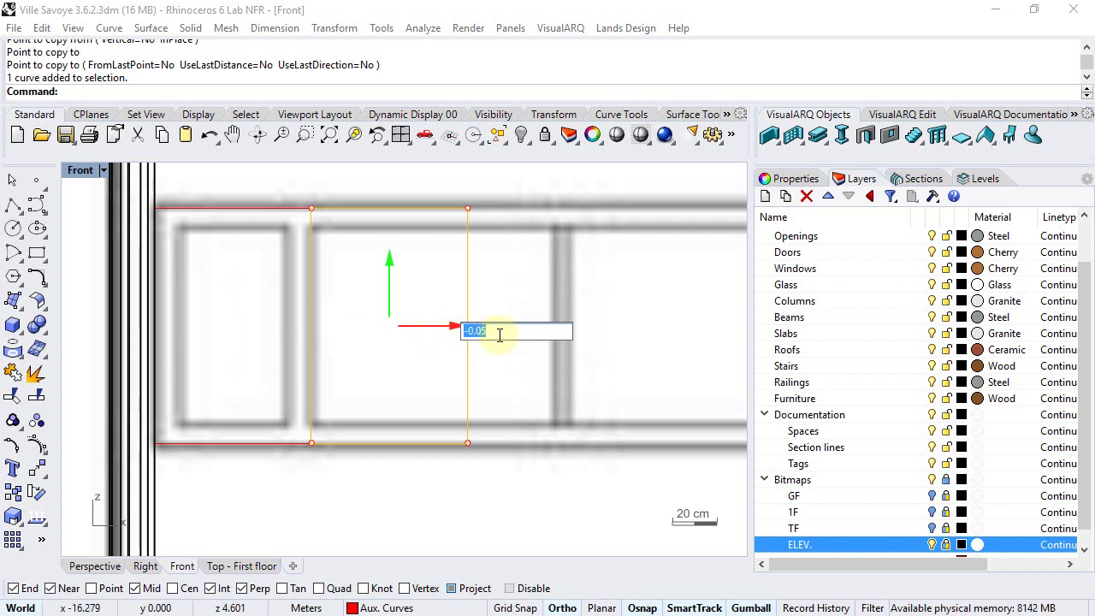
pyautogui.press('Return')
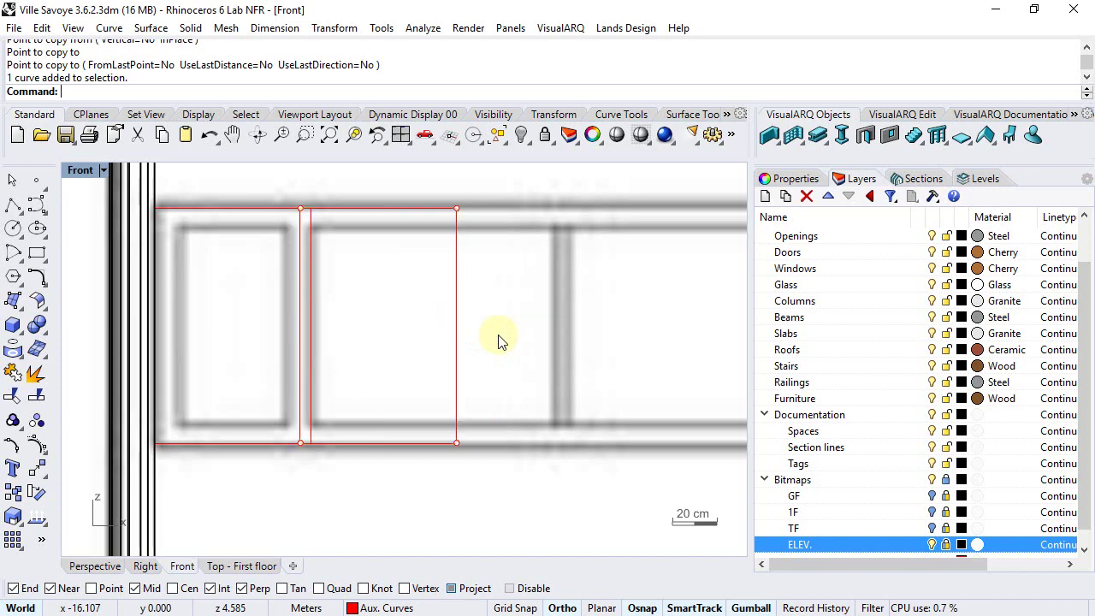
# Step: Stretch the second profile by moving its two far corner points horizontally to the far face of the first interior wall
pyautogui.click(458, 383)
pyautogui.moveTo(540, 374); pyautogui.dragTo(384, 376, button='right')
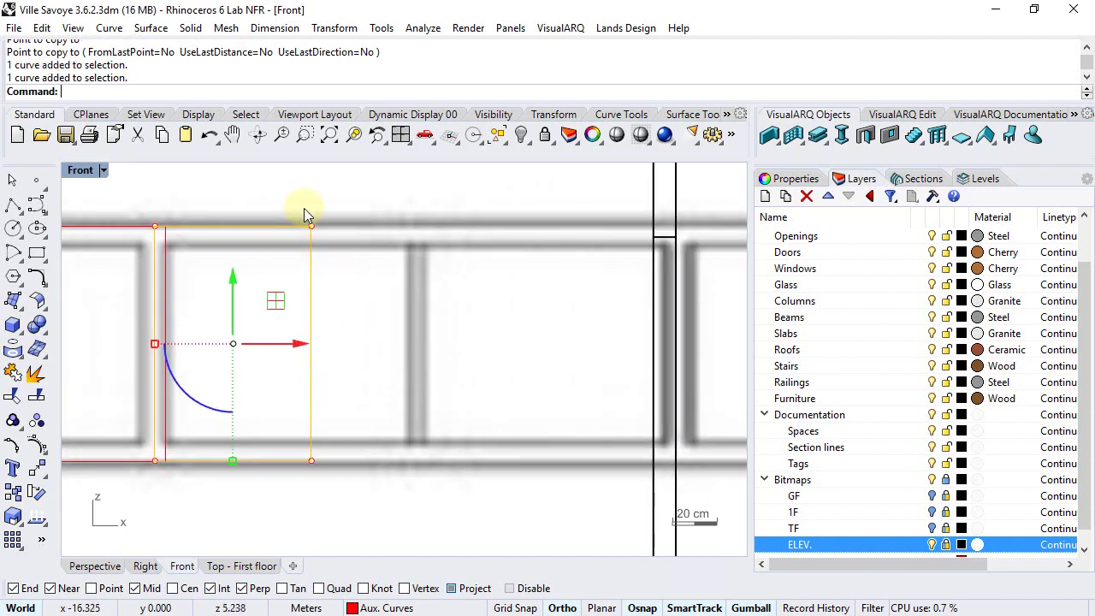
pyautogui.moveTo(303, 208); pyautogui.dragTo(335, 483)
pyautogui.click(36, 468)
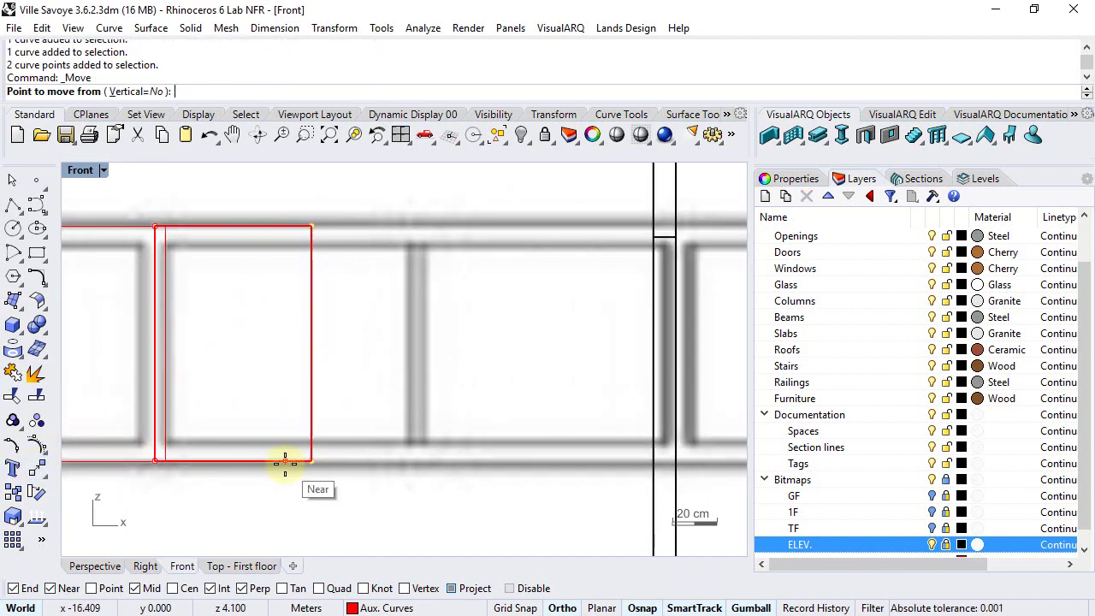
pyautogui.click(310, 462)
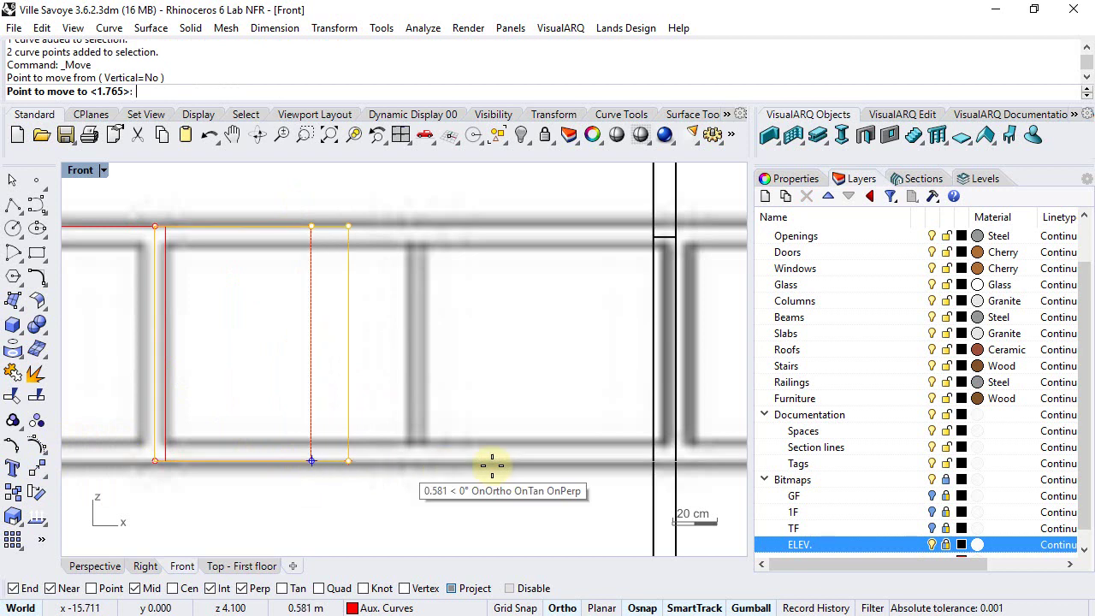
pyautogui.click(676, 456)
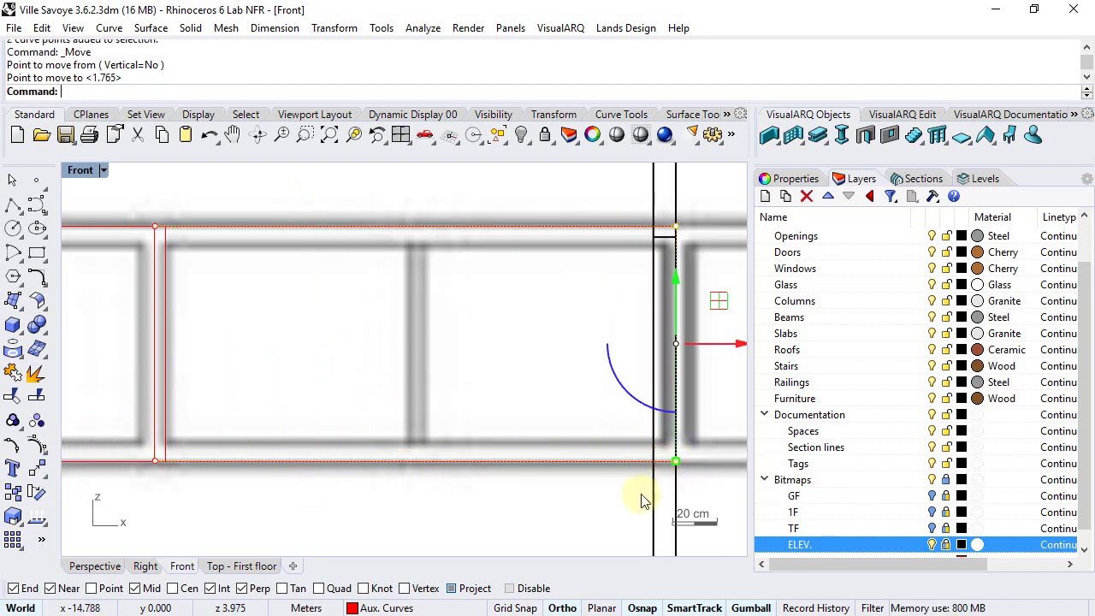
# Step: Copy the second profile from the first profile's lower inner corner to the far face of the first interior wall
pyautogui.click(182, 460)
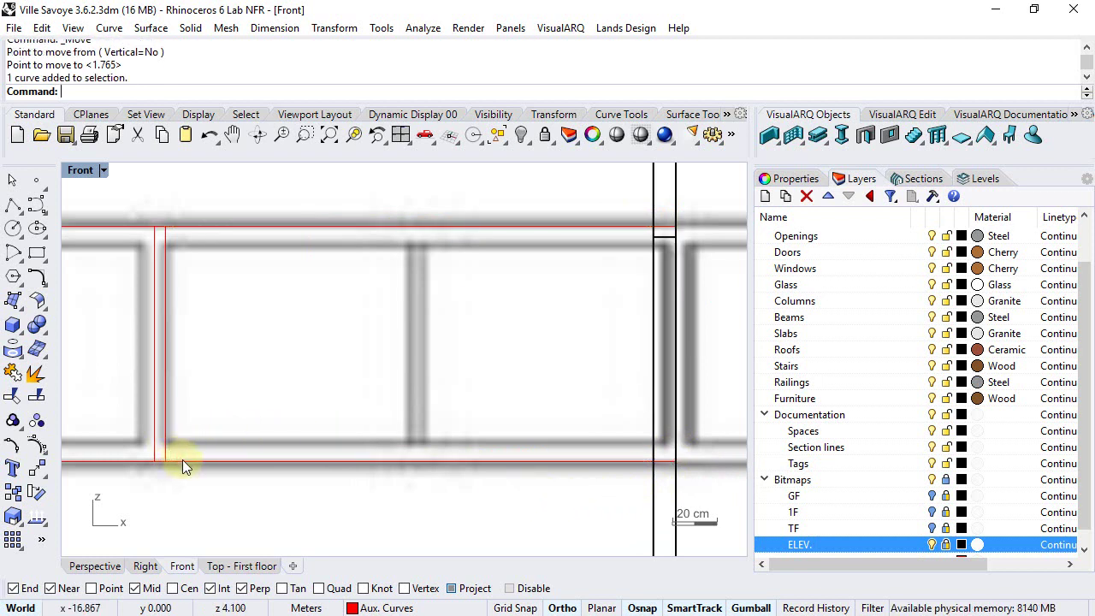
pyautogui.click(14, 493)
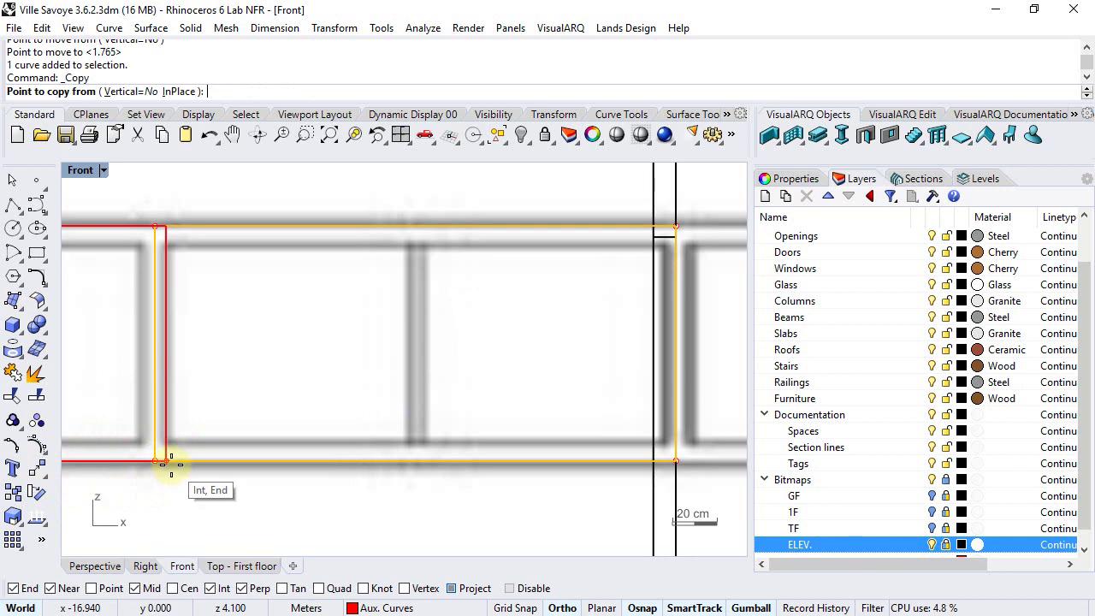
pyautogui.click(168, 463)
pyautogui.moveTo(522, 489); pyautogui.dragTo(357, 489, button='right')
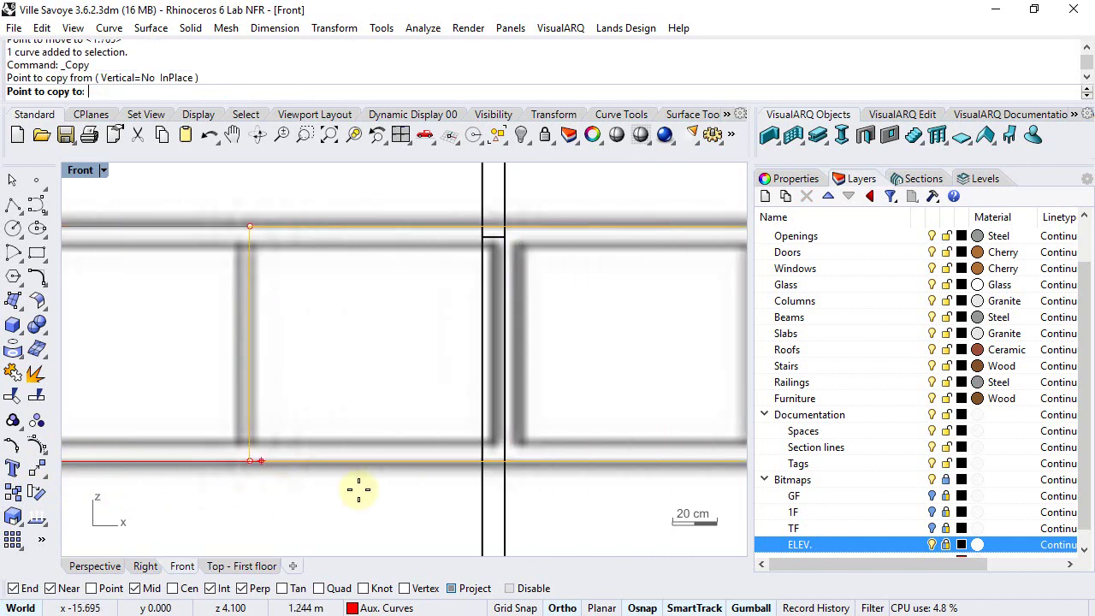
pyautogui.click(507, 469)
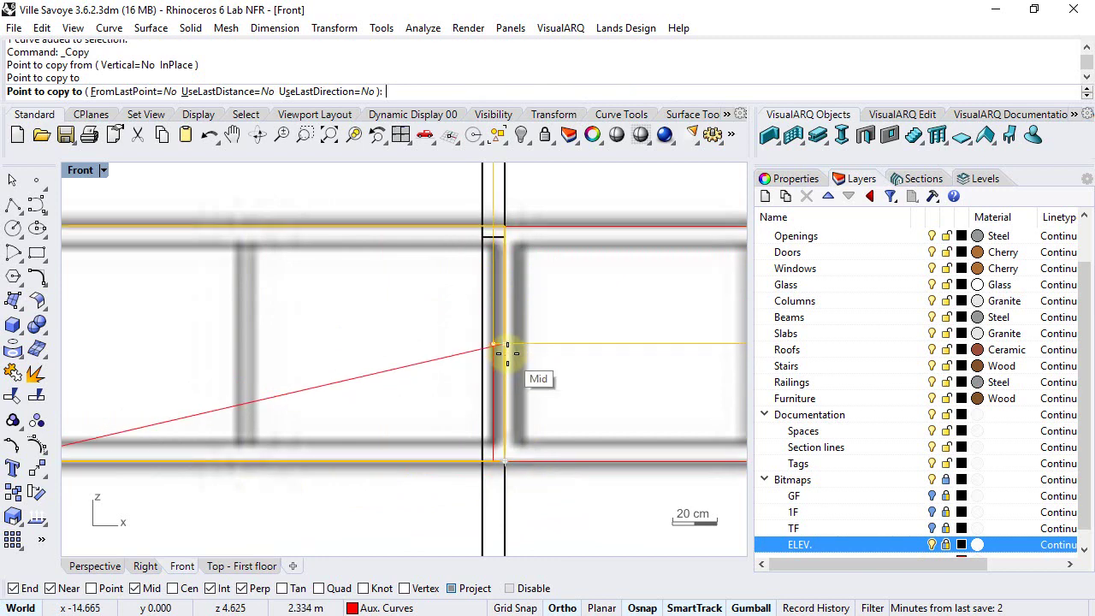
pyautogui.moveTo(508, 353); pyautogui.dragTo(211, 371, button='right')
pyautogui.scroll(-4, 210, 371)
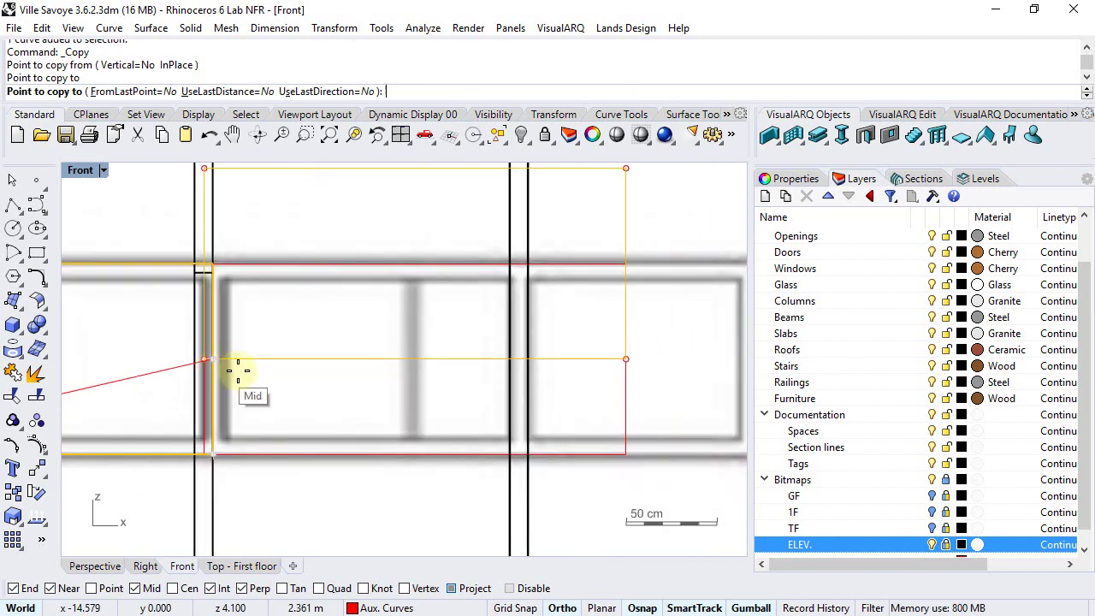
pyautogui.press('Return')
# Step: Shorten the third profile by moving its two far corner points back to the far face of the next interior wall
pyautogui.click(624, 358)
pyautogui.moveTo(607, 203); pyautogui.dragTo(646, 489)
pyautogui.moveTo(646, 489); pyautogui.dragTo(571, 488, button='right')
pyautogui.click(36, 468)
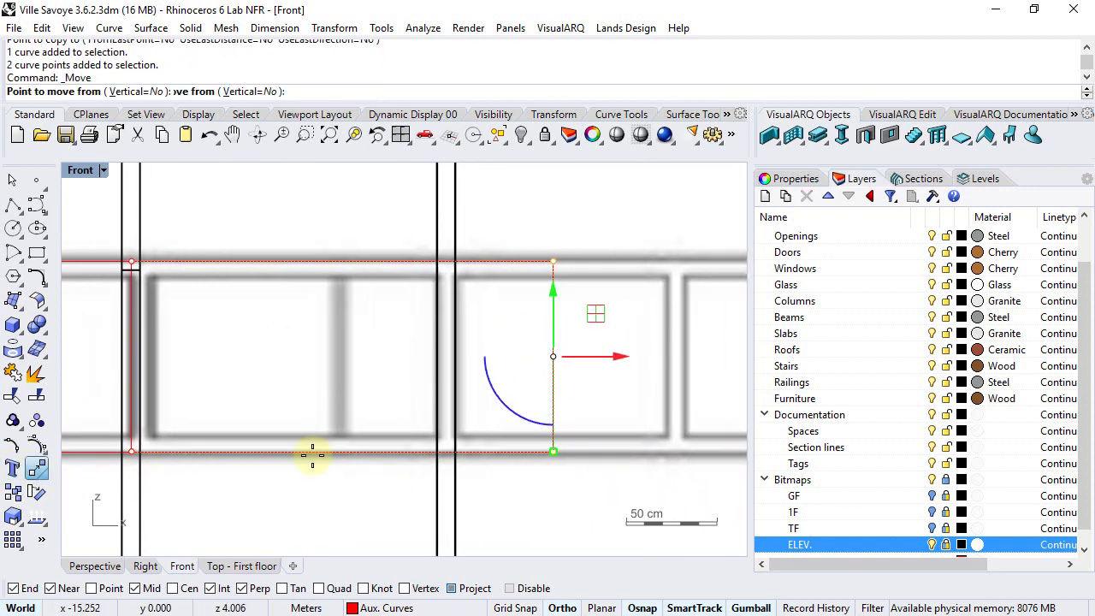
pyautogui.click(554, 452)
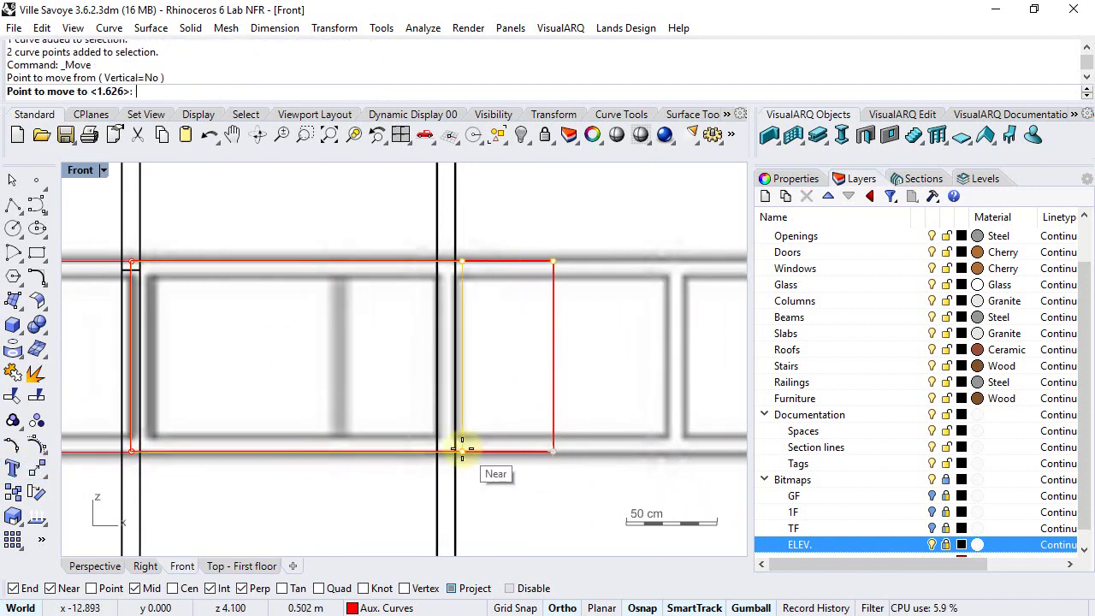
pyautogui.click(459, 448)
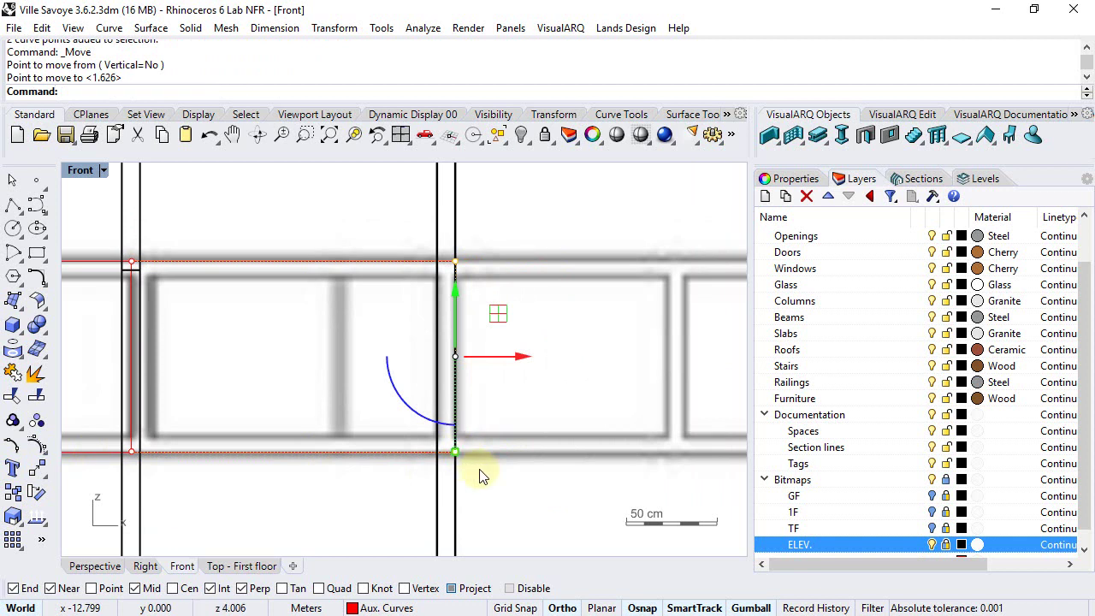
# Step: Copy the third profile from the first interior wall's far face to the next interior wall's far face
pyautogui.click(388, 452)
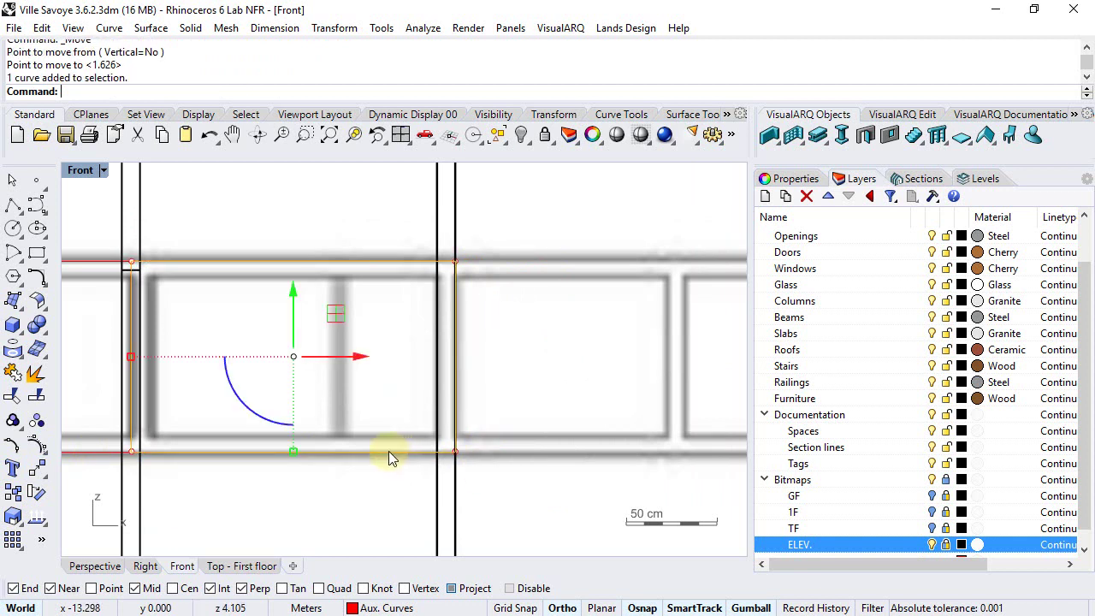
pyautogui.click(13, 493)
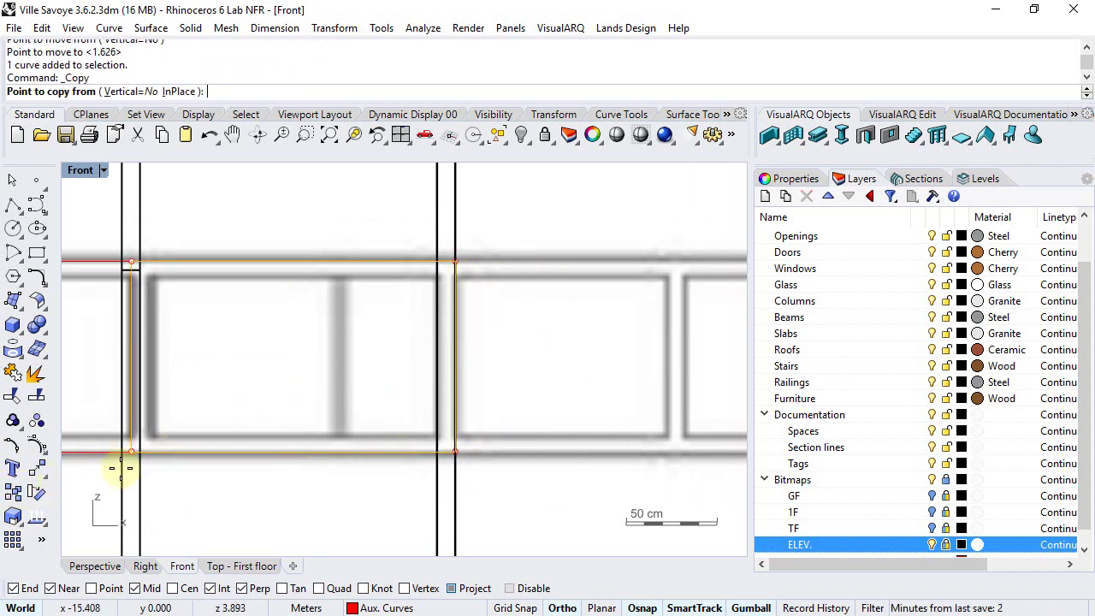
pyautogui.click(453, 454)
pyautogui.scroll(-2, 454, 455)
pyautogui.moveTo(487, 463); pyautogui.dragTo(327, 457, button='right')
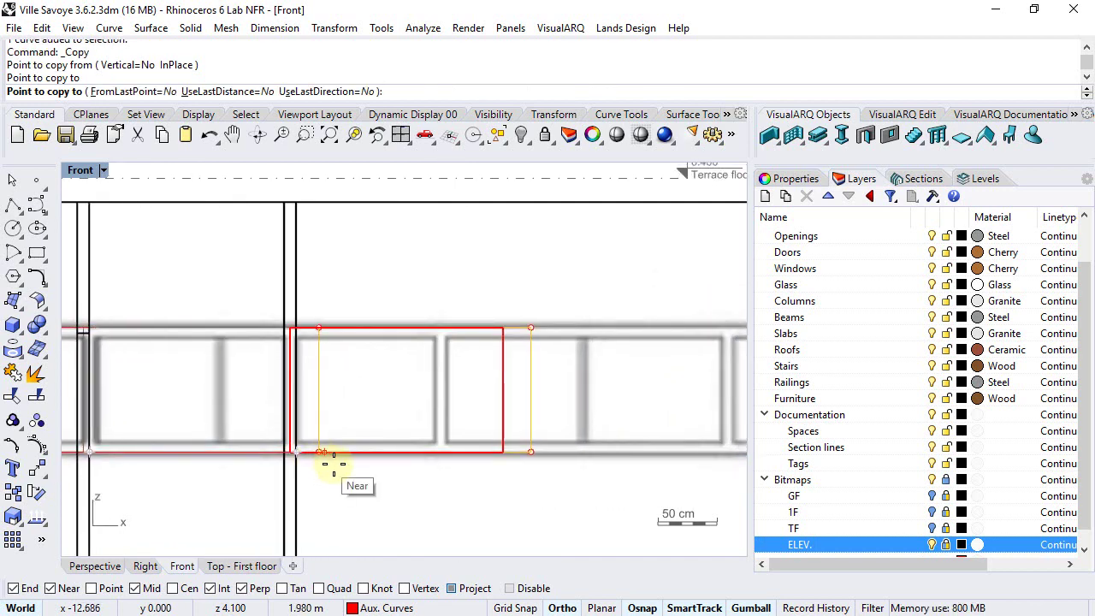
pyautogui.press('Return')
# Step: Shorten the fourth profile by moving its two far corner points back to the end of the single pane on the elevation
pyautogui.click(499, 373)
pyautogui.press('Escape')
pyautogui.moveTo(499, 433); pyautogui.dragTo(519, 458)
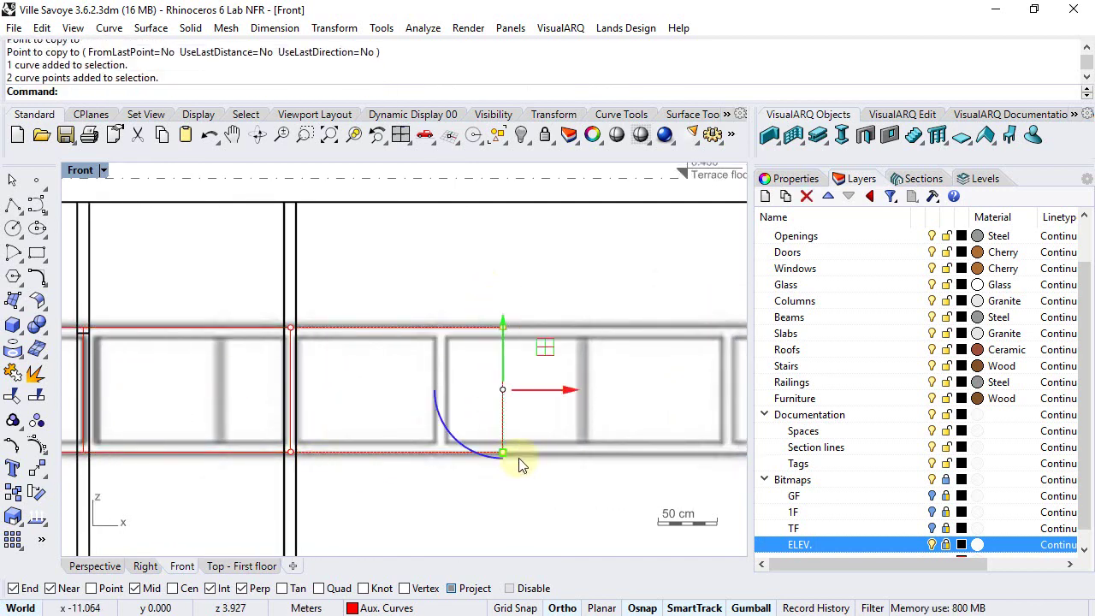
pyautogui.scroll(2, 553, 398)
pyautogui.moveTo(518, 381); pyautogui.dragTo(435, 385)
pyautogui.scroll(-3, 308, 402)
pyautogui.scroll(-2, 313, 405)
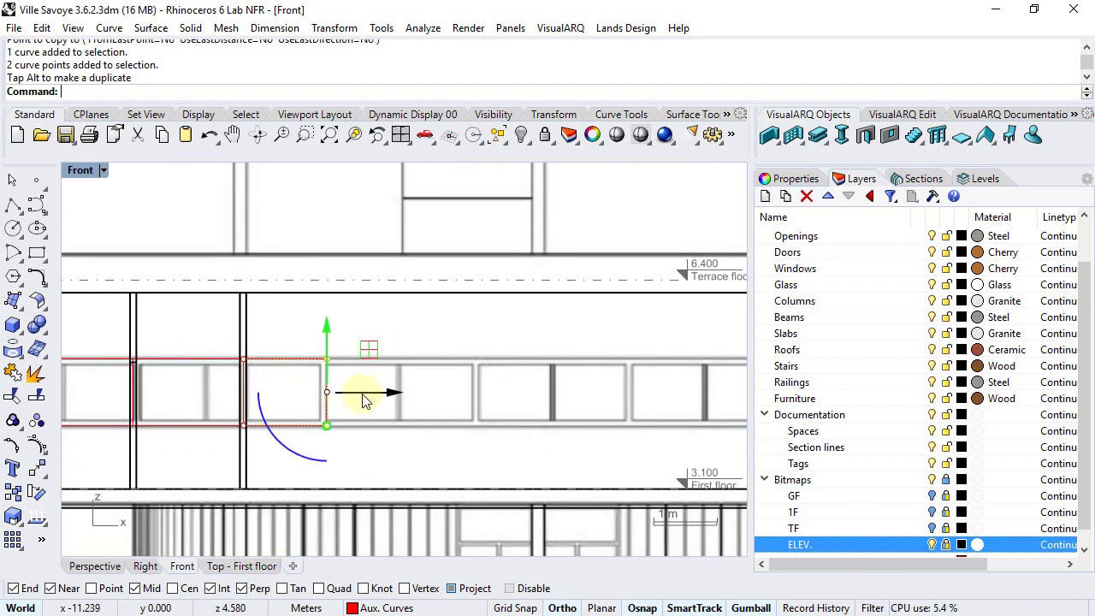
pyautogui.moveTo(394, 393); pyautogui.dragTo(257, 389, button='right')
pyautogui.press('Escape')
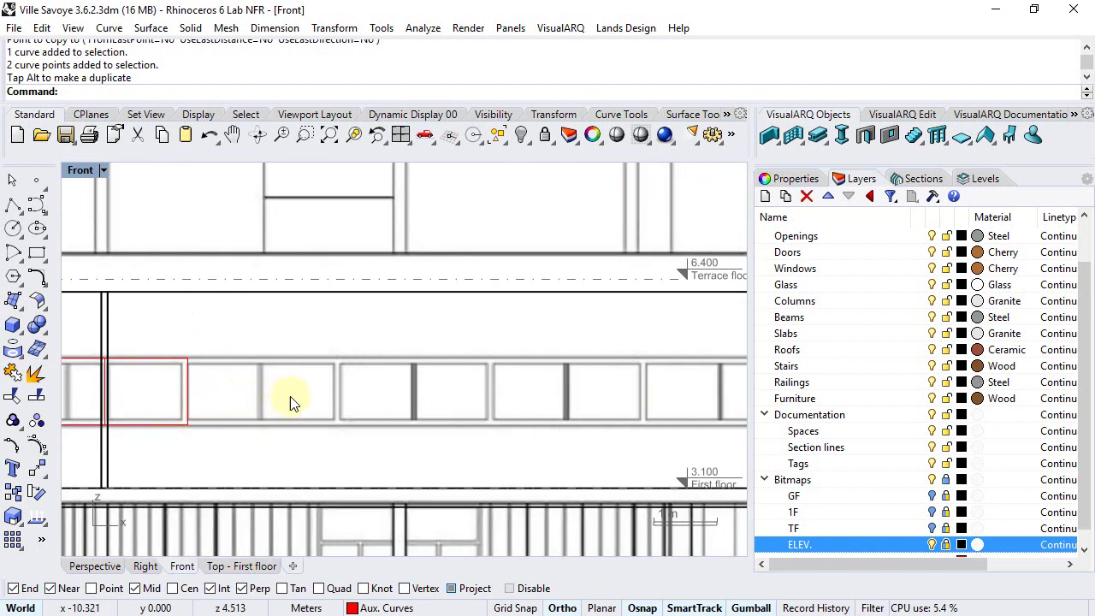
# Step: Measure the width of the double-pane window module that follows the fourth profile on the elevation drawing
pyautogui.press('Right')
pyautogui.press('Right')
pyautogui.press('Right')
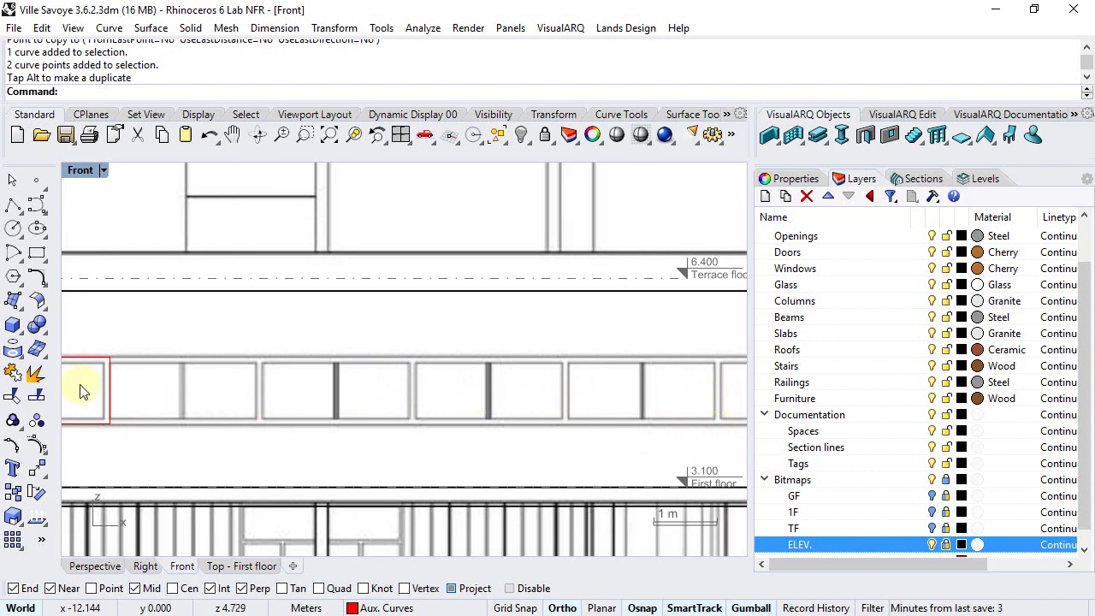
pyautogui.scroll(3, 86, 394)
pyautogui.click(423, 28)
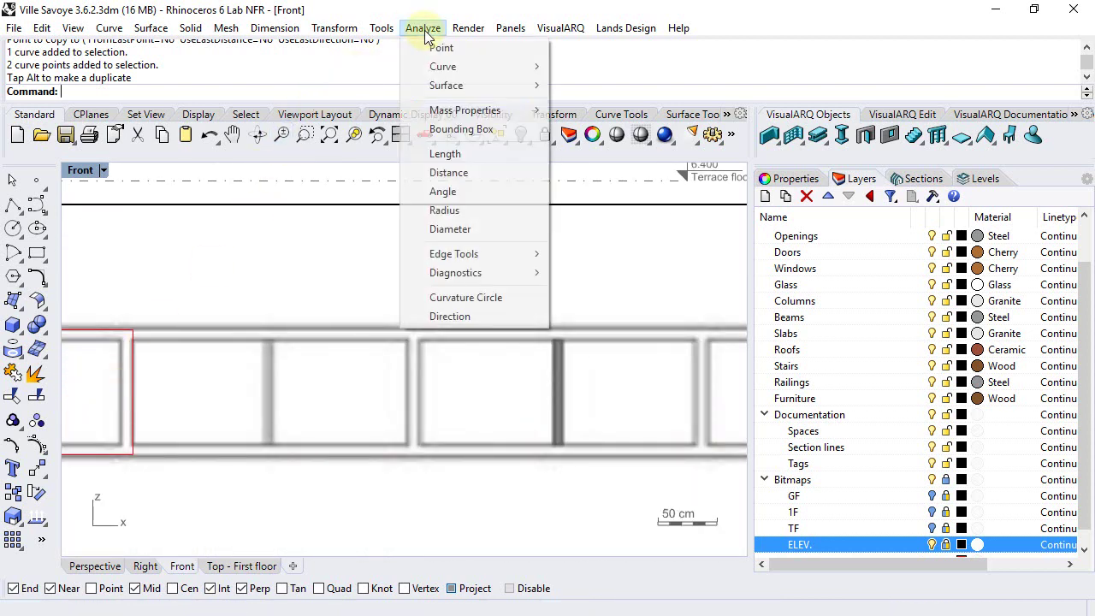
pyautogui.click(442, 174)
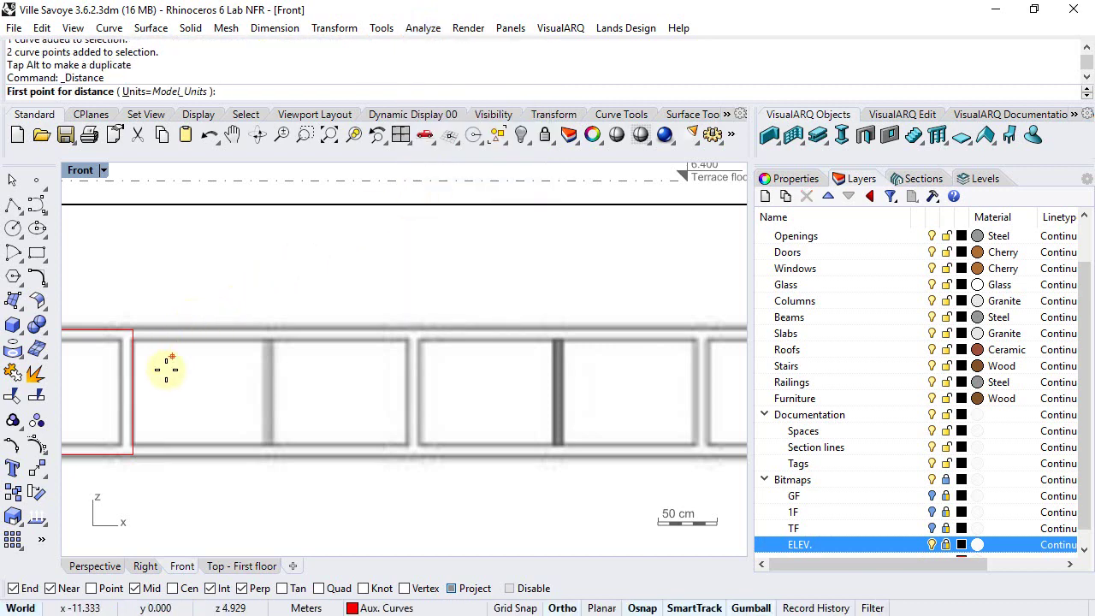
pyautogui.click(132, 454)
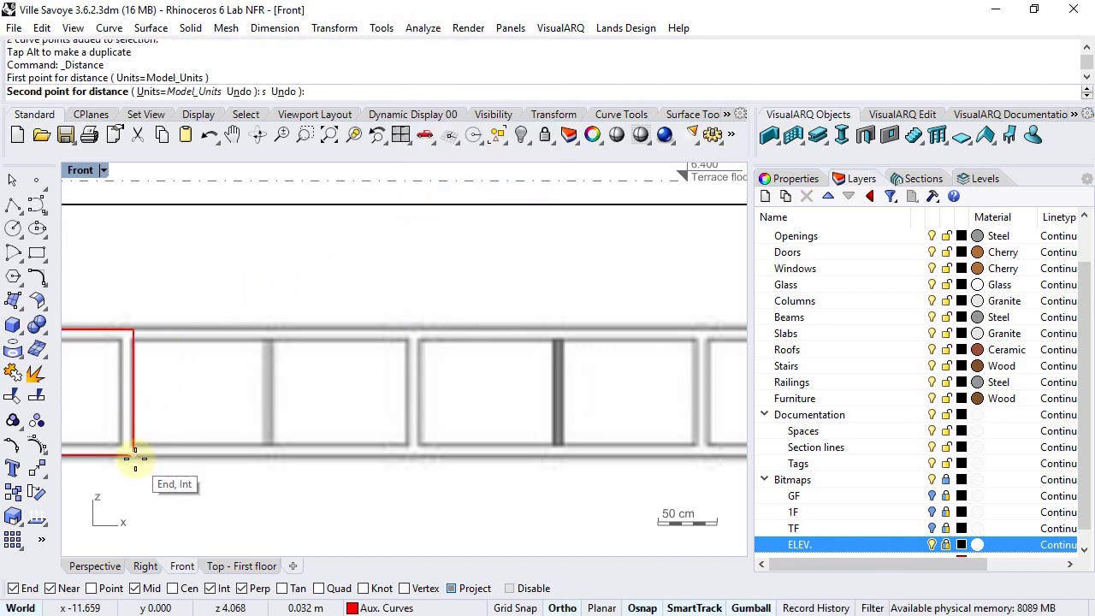
pyautogui.click(419, 455)
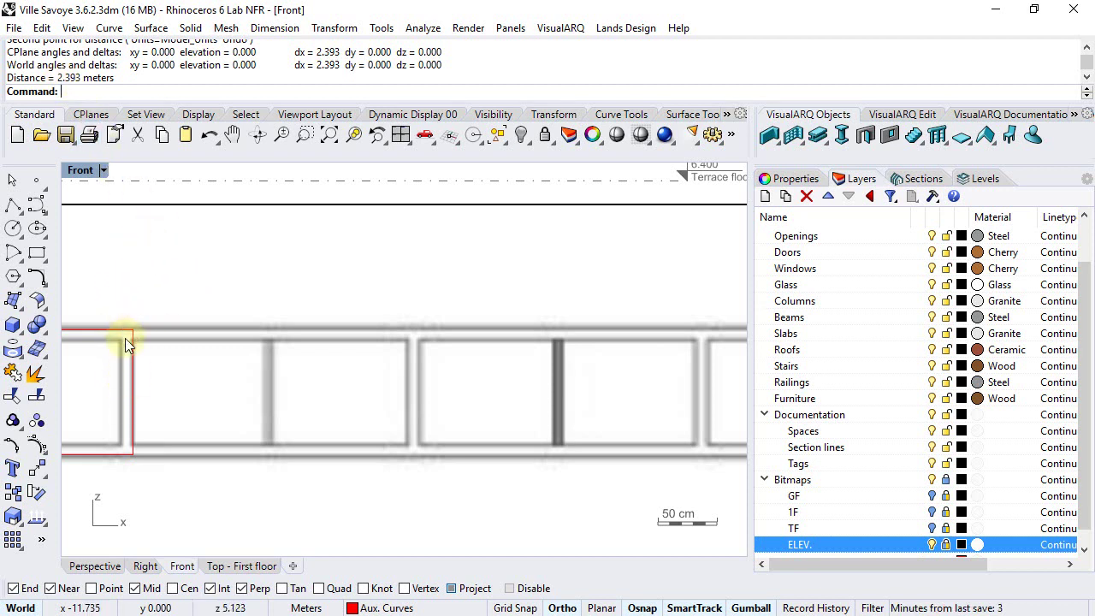
# Step: Draw a 2.45 by 1.05 m rectangle over the double-pane module, starting at the fourth profile's lower far corner
pyautogui.click(36, 252)
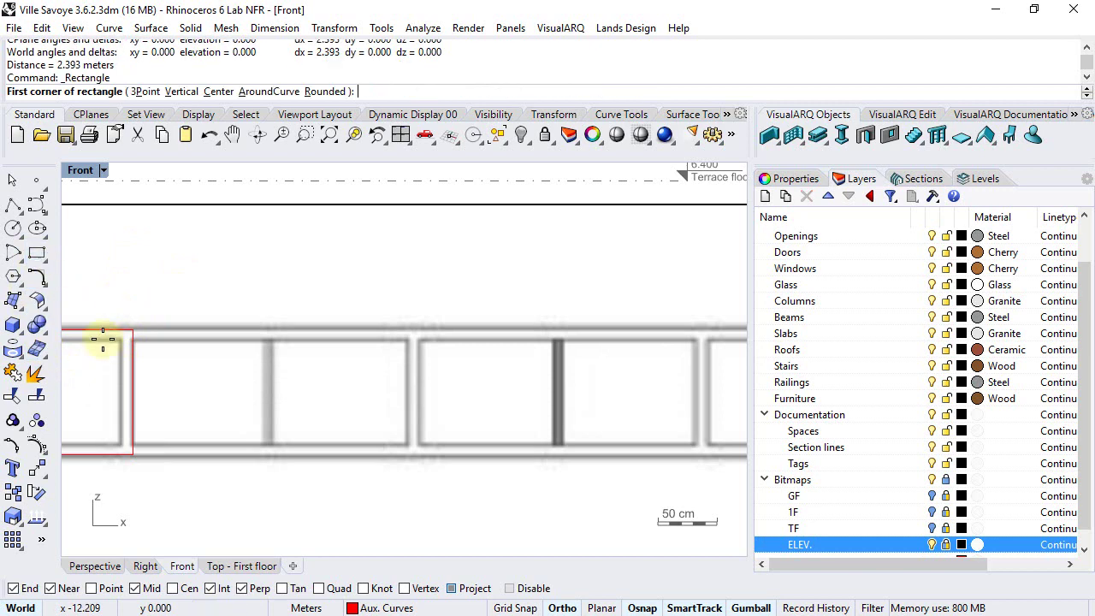
pyautogui.click(134, 454)
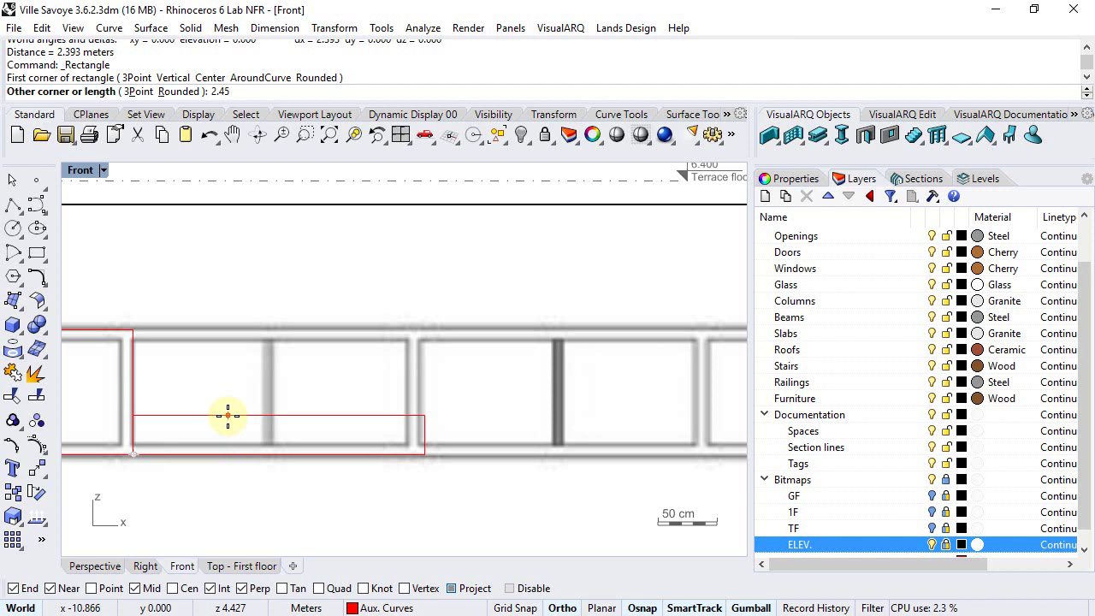
pyautogui.press('Return')
pyautogui.write('1.')
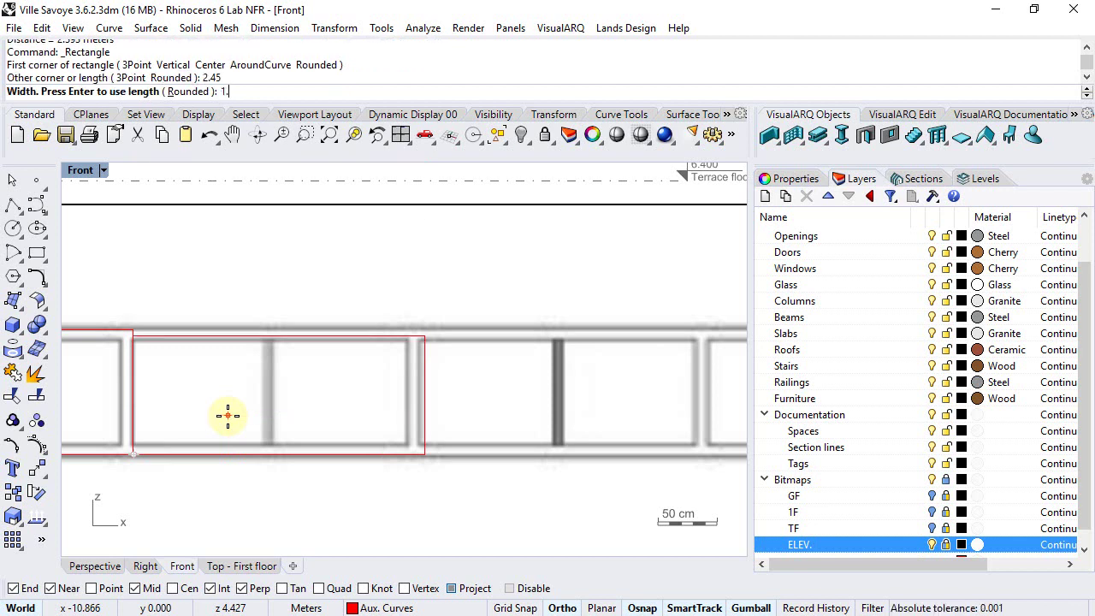
pyautogui.write('05')
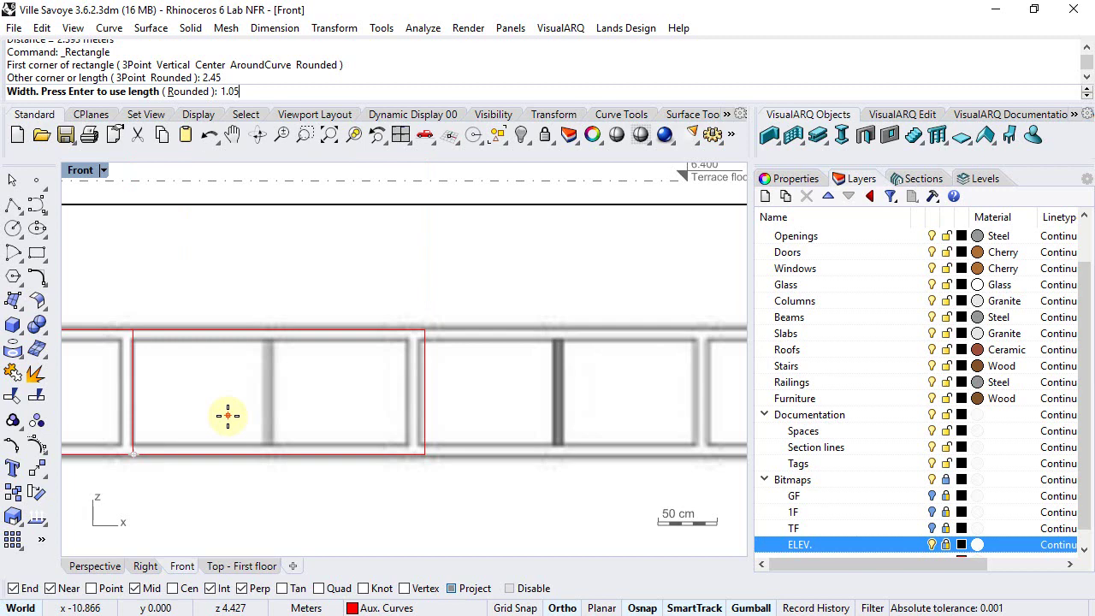
pyautogui.press('Return')
# Step: Finish the double-pane rectangle and shift it -0.05 m along the facade so it overlaps the fourth profile
pyautogui.click(425, 426)
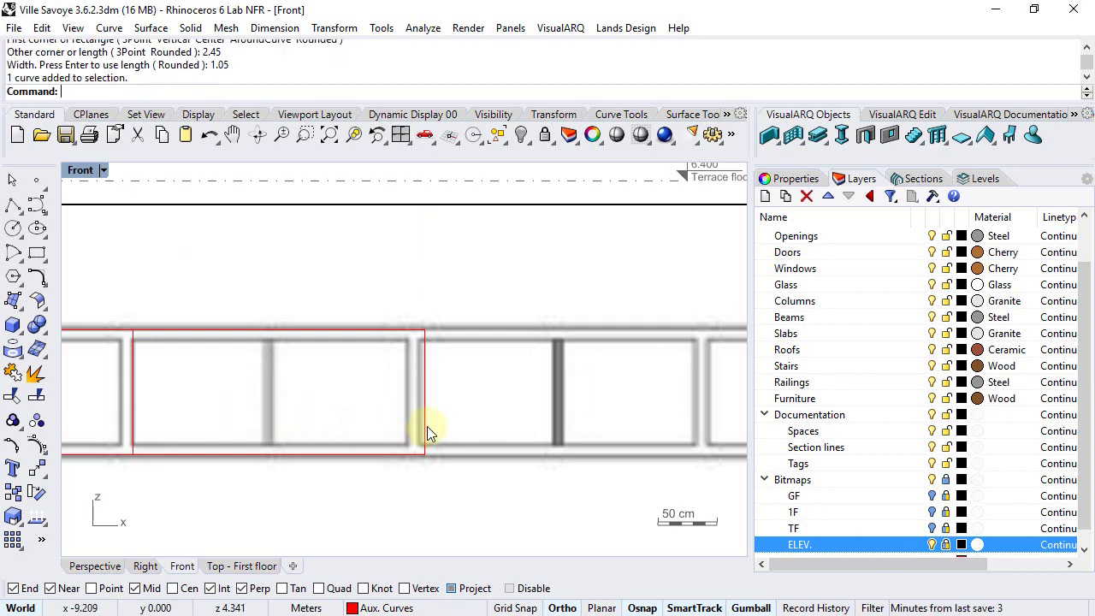
pyautogui.click(348, 393)
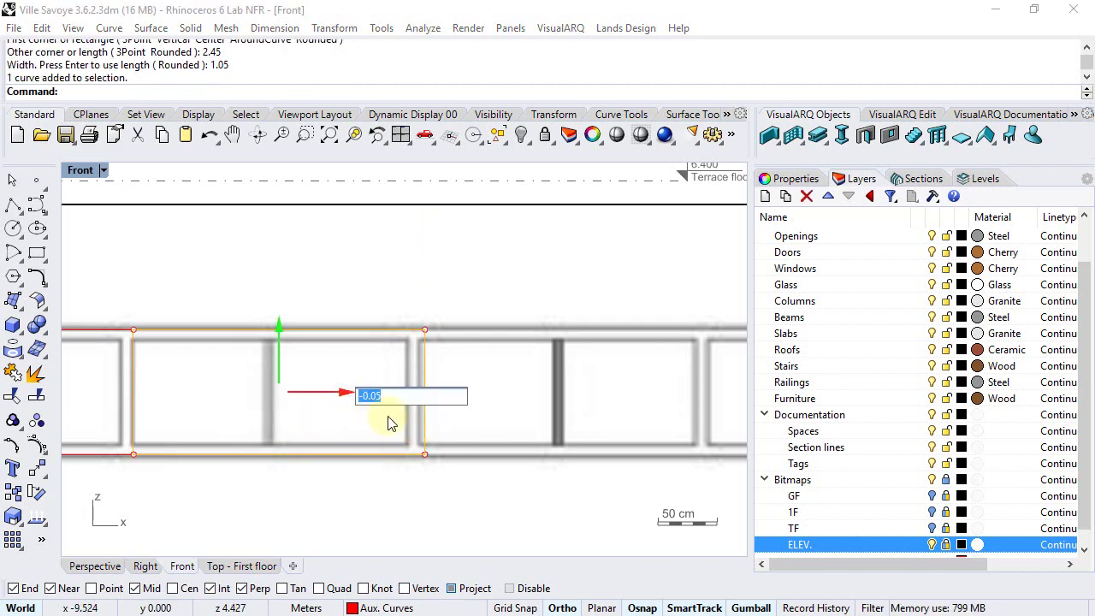
pyautogui.press('Return')
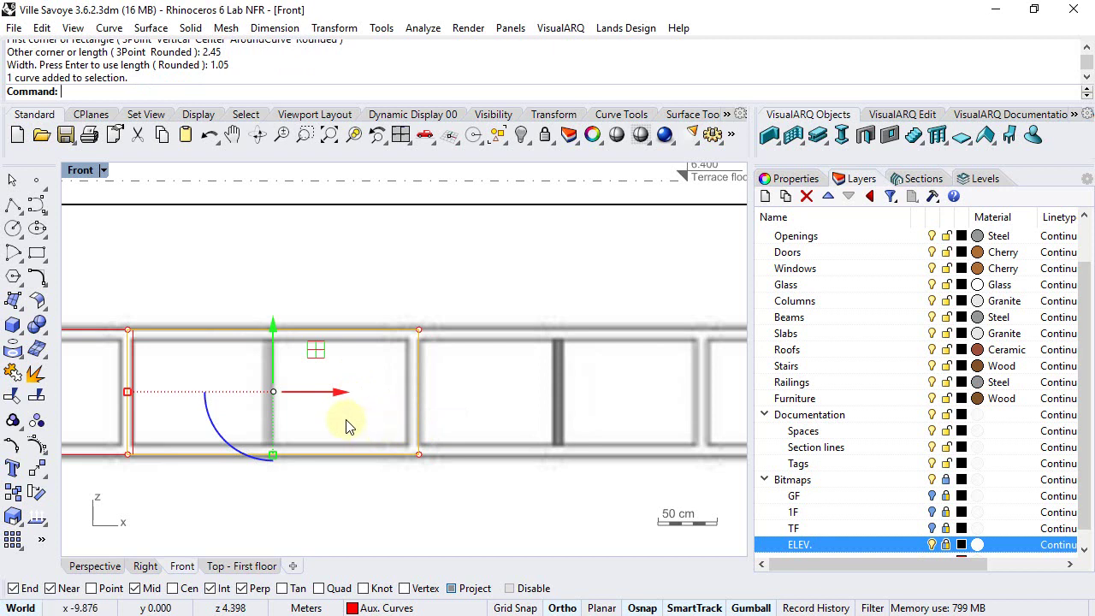
# Step: Copy the double-pane profile repeatedly at 2.4 m spacing over the following modules, overlapping each neighbour, up to the last double-pane module
pyautogui.click(13, 494)
pyautogui.click(134, 456)
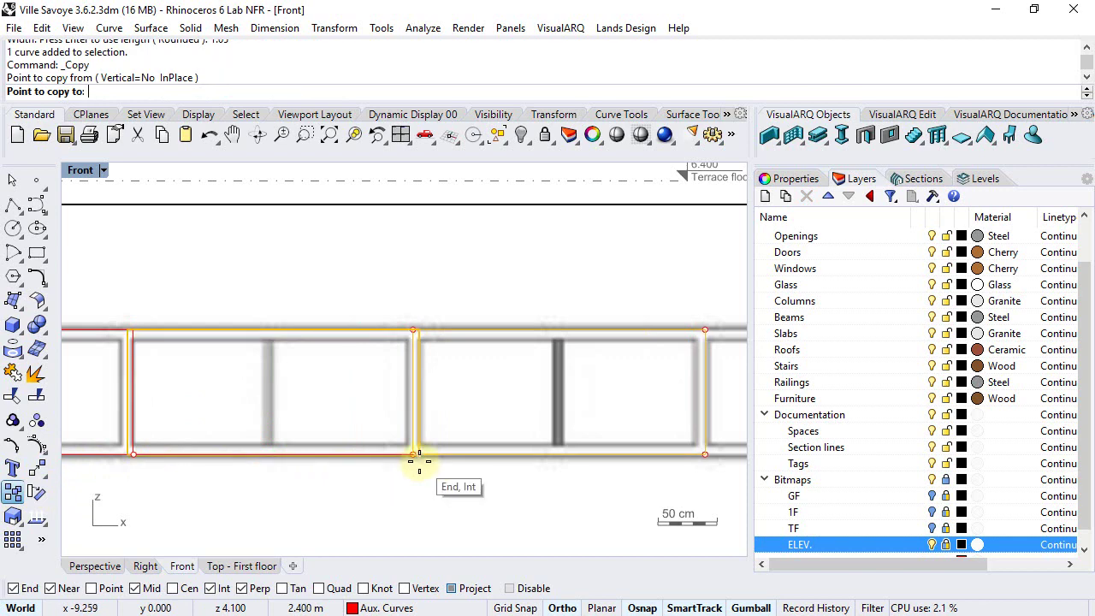
pyautogui.click(419, 462)
pyautogui.moveTo(415, 472); pyautogui.dragTo(350, 472, button='right')
pyautogui.scroll(-1, 442, 473)
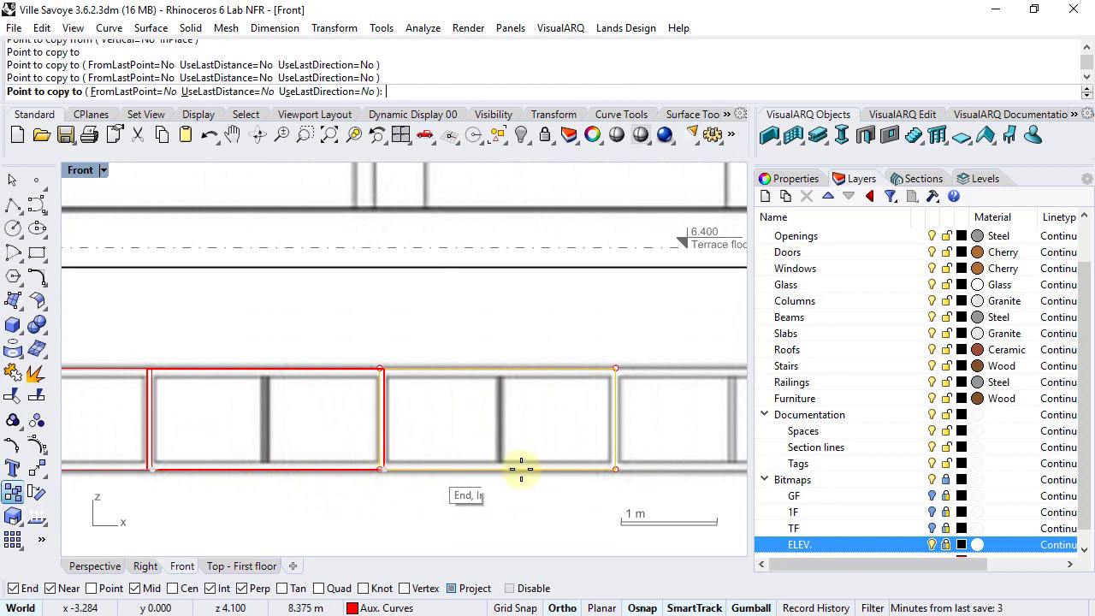
pyautogui.click(521, 469)
pyautogui.moveTo(521, 469); pyautogui.dragTo(305, 482, button='right')
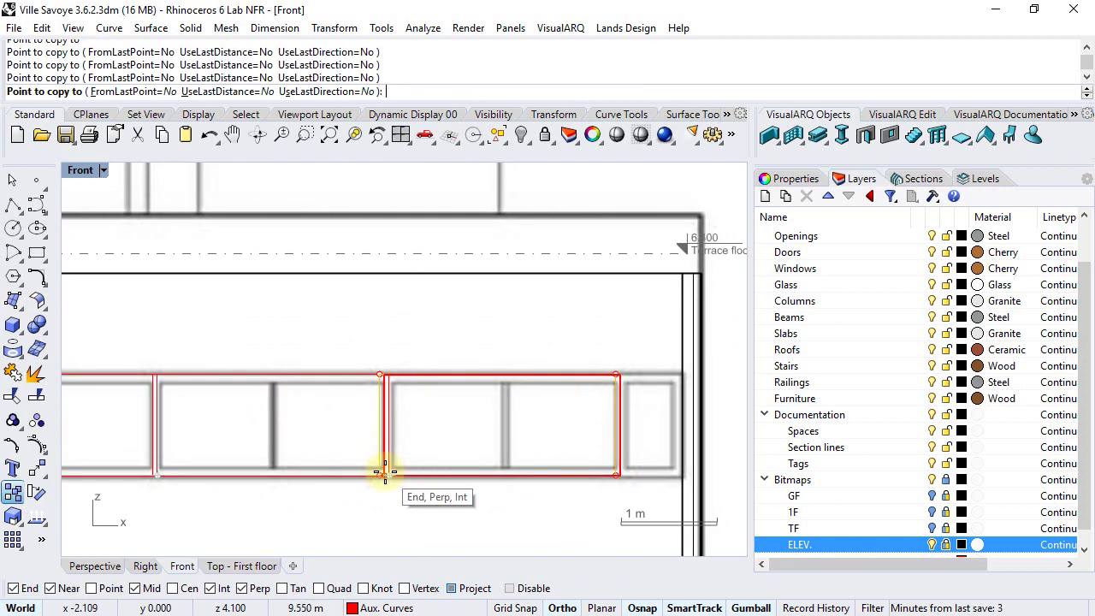
pyautogui.click(384, 472)
pyautogui.press('Return')
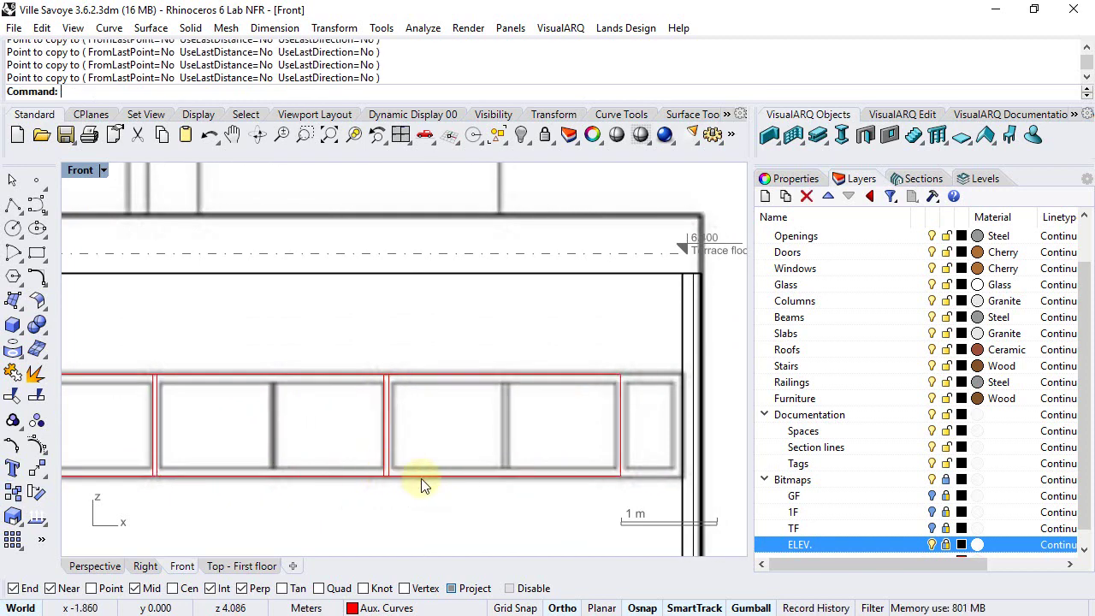
# Step: Copy the last double-pane profile over the narrow end pane, overlapping its neighbour
pyautogui.click(541, 476)
pyautogui.click(13, 491)
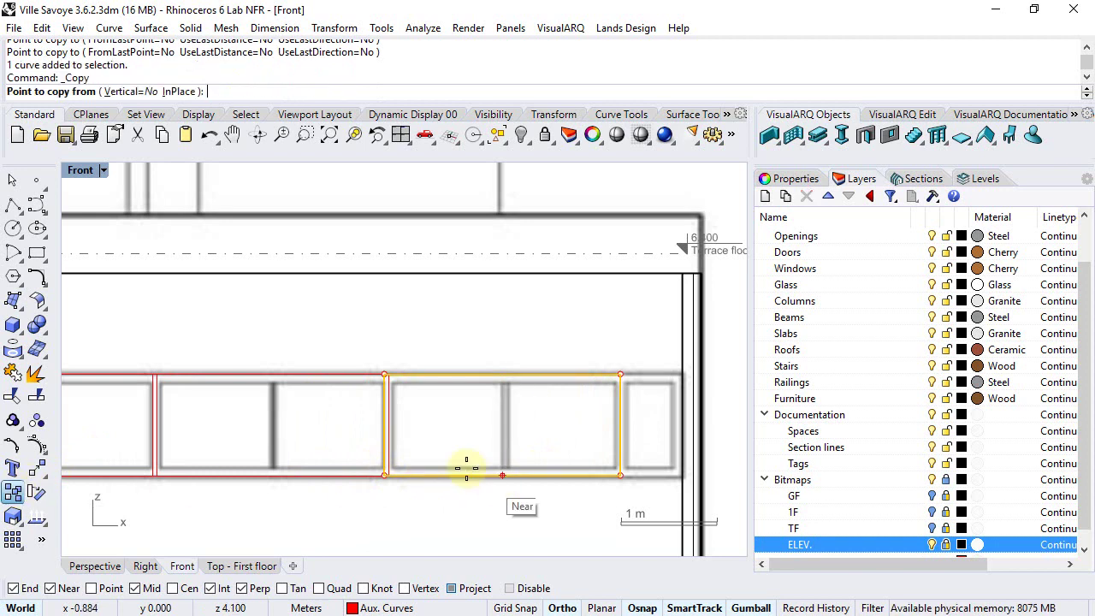
pyautogui.click(385, 476)
pyautogui.scroll(1, 614, 476)
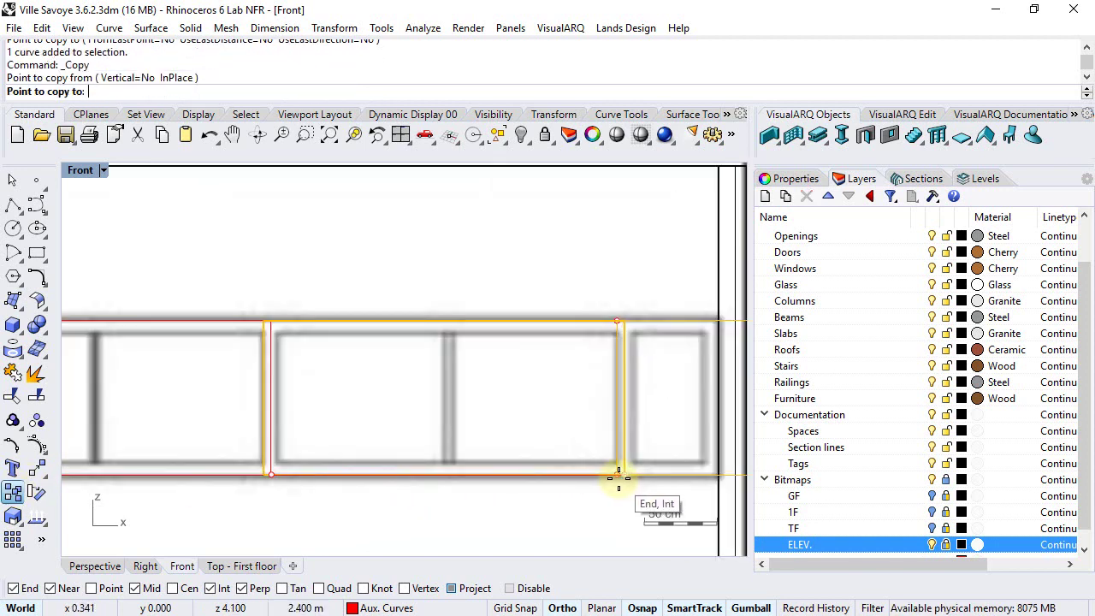
pyautogui.click(617, 476)
pyautogui.scroll(-1, 611, 477)
pyautogui.moveTo(611, 477); pyautogui.dragTo(350, 476, button='right')
pyautogui.press('Return')
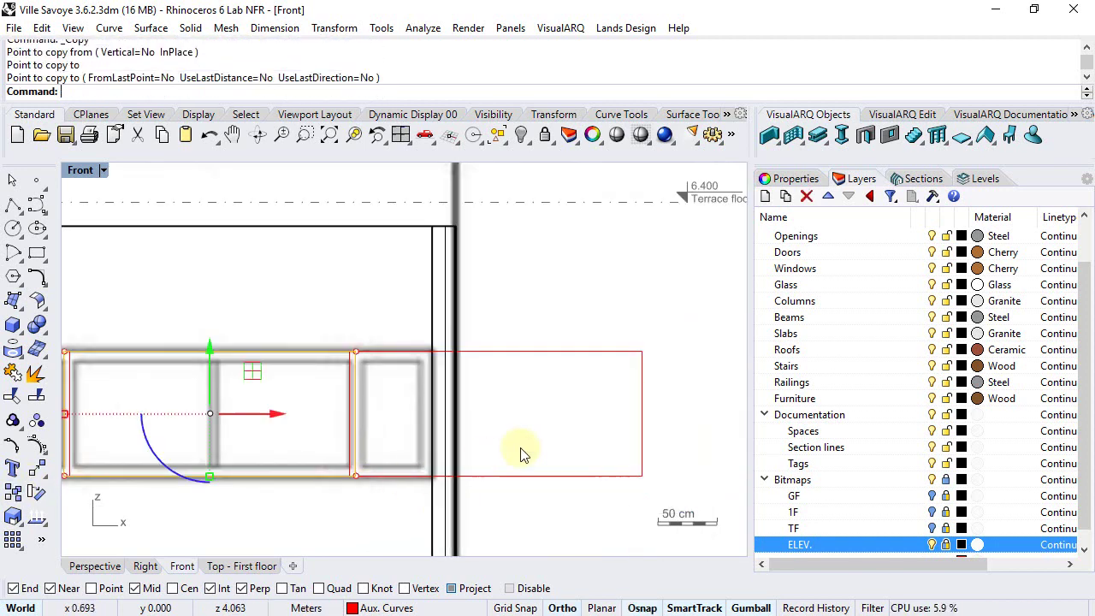
# Step: Shorten the end profile by moving its two far corner points back to the inner face of the end wall
pyautogui.click(640, 397)
pyautogui.keyDown('ctrl'); pyautogui.keyDown('shift'); pyautogui.moveTo(623, 299); pyautogui.dragTo(657, 517); pyautogui.keyUp('shift'); pyautogui.keyUp('ctrl')
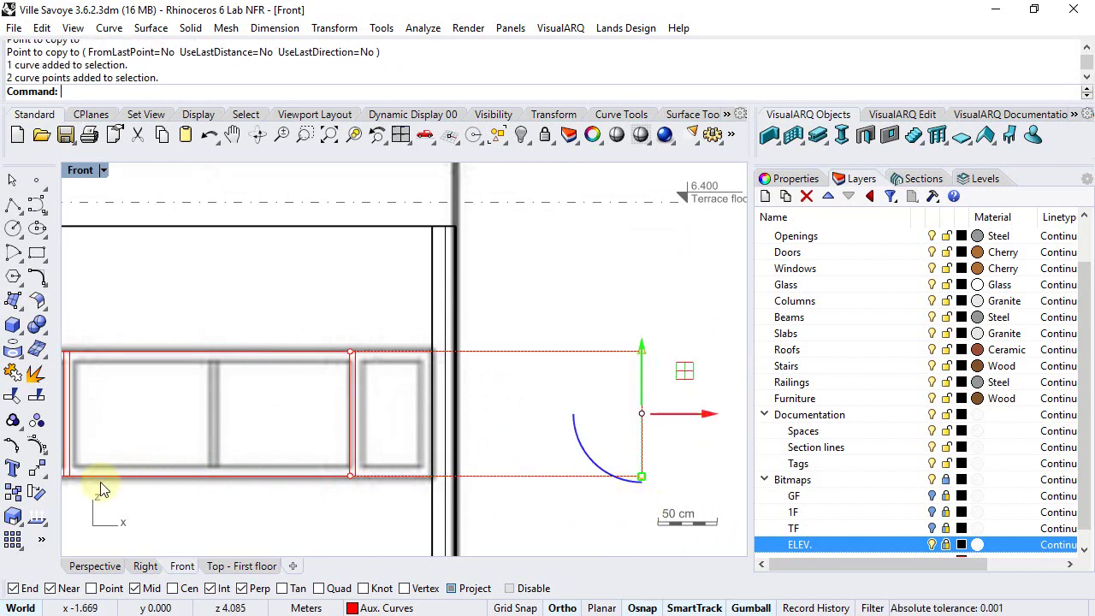
pyautogui.click(40, 470)
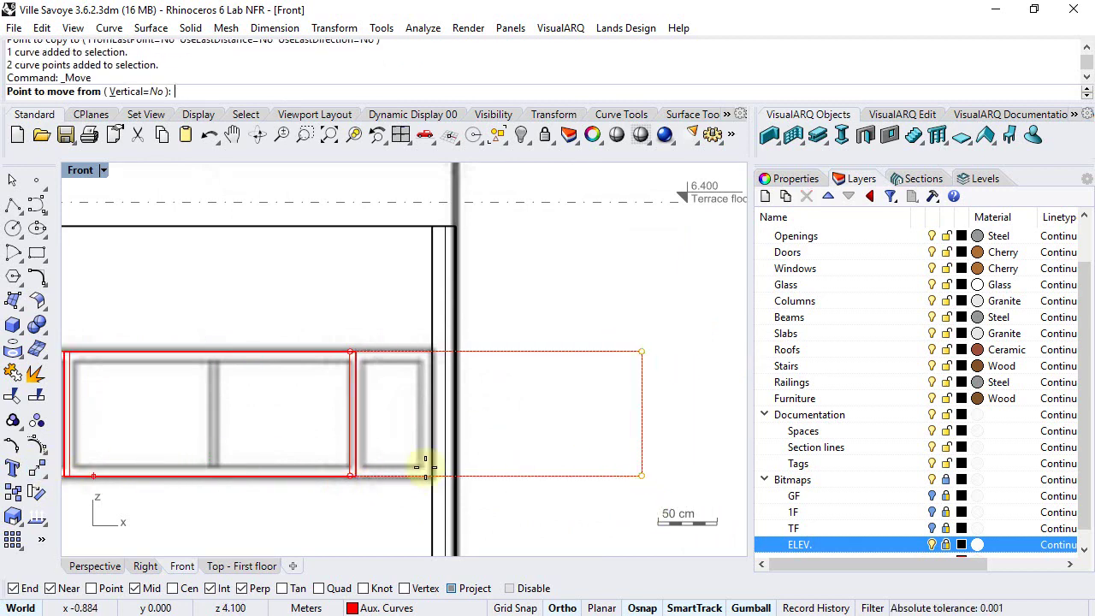
pyautogui.click(644, 471)
pyautogui.scroll(2, 506, 476)
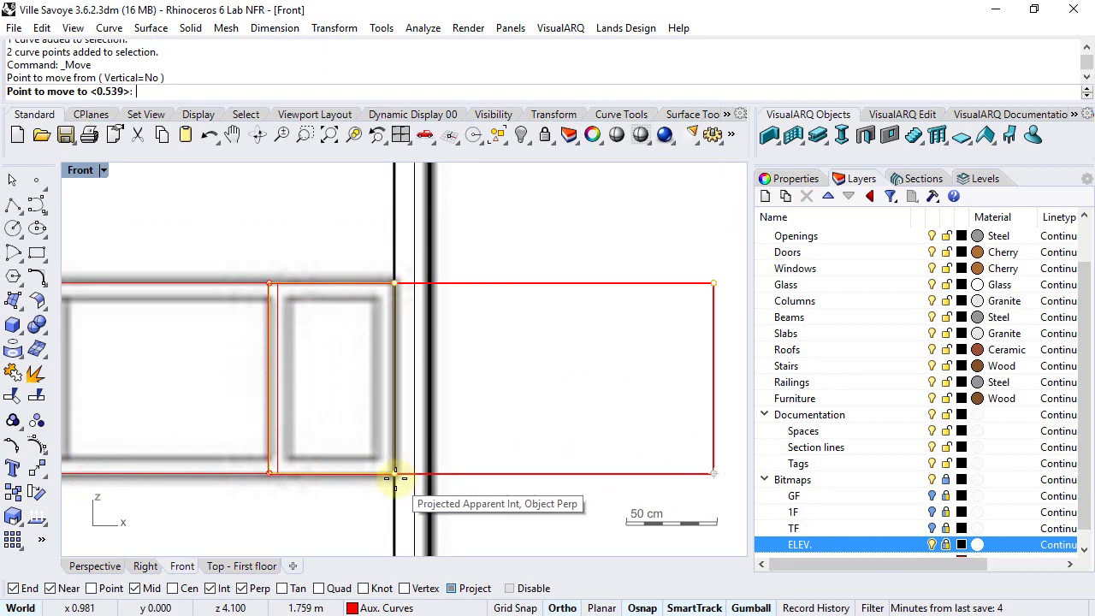
pyautogui.click(396, 477)
pyautogui.scroll(-6, 567, 488)
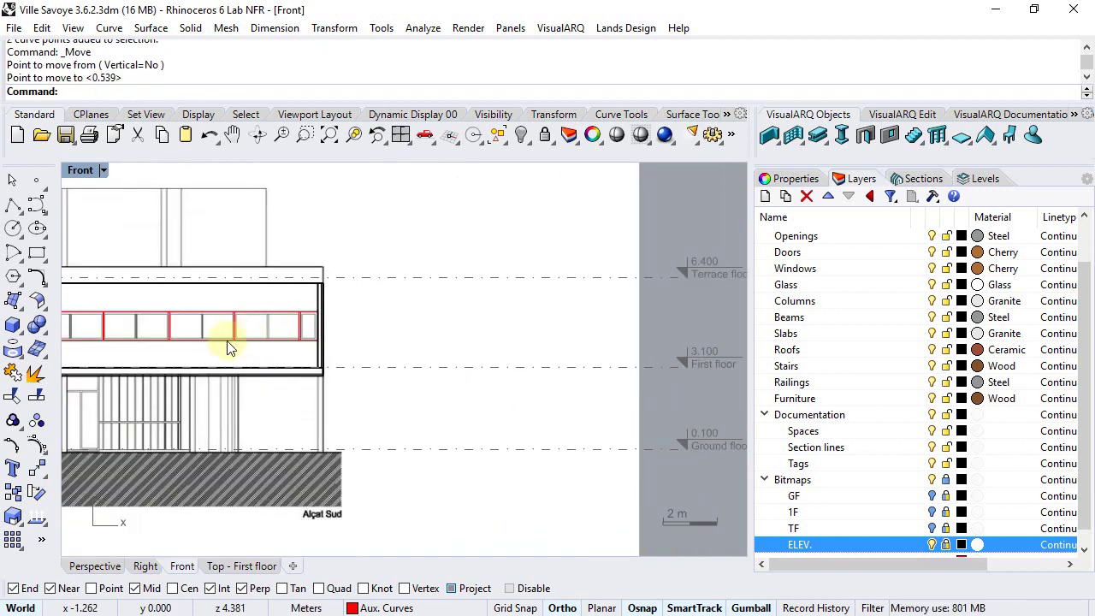
pyautogui.moveTo(229, 348); pyautogui.dragTo(465, 399, button='right')
pyautogui.scroll(1, 533, 411)
pyautogui.scroll(-2, 488, 391)
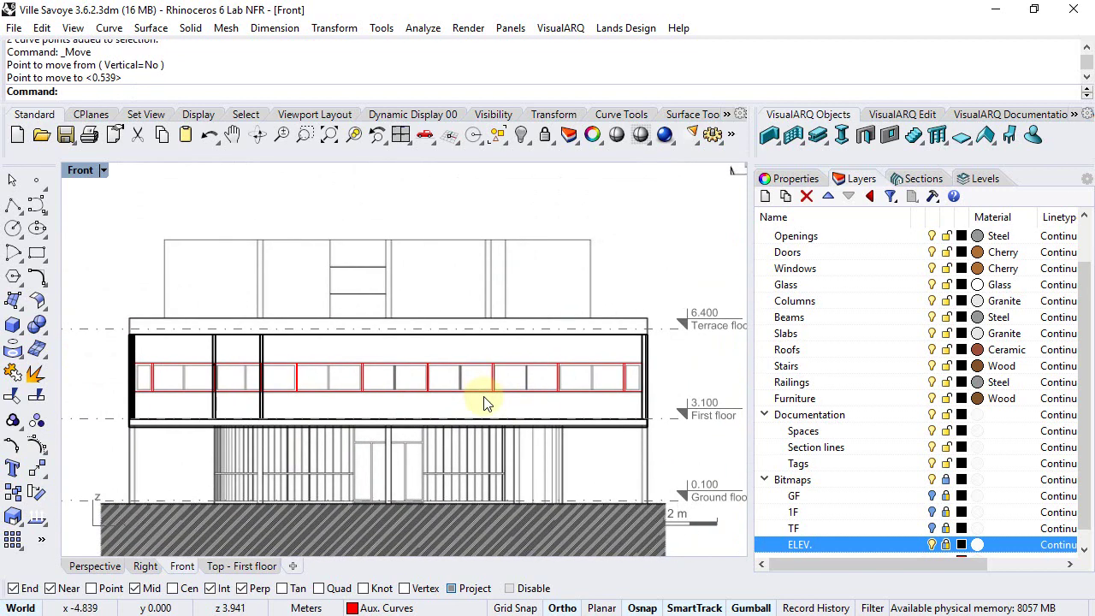
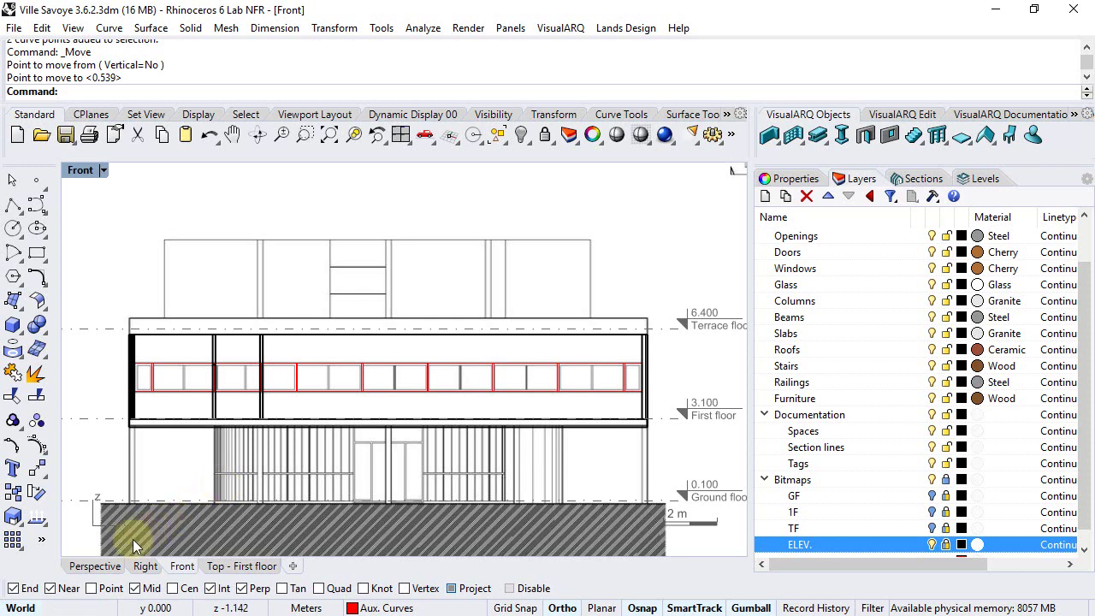
# Step: Select all ten window profiles in the Perspective view and move them from the elevation drawing to just outside the opposite facade wall
pyautogui.click(95, 565)
pyautogui.moveTo(477, 416); pyautogui.dragTo(325, 298, button='right')
pyautogui.moveTo(198, 276); pyautogui.dragTo(269, 496)
pyautogui.moveTo(391, 281); pyautogui.dragTo(298, 325, button='right')
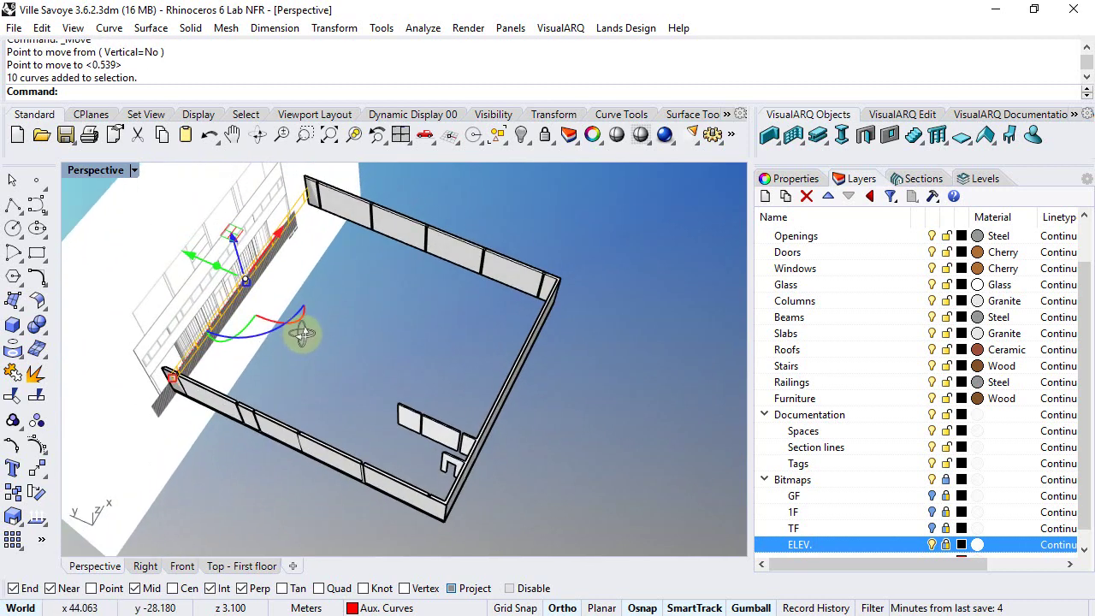
pyautogui.moveTo(186, 271); pyautogui.dragTo(451, 353)
pyautogui.moveTo(533, 450); pyautogui.dragTo(521, 368, button='right')
pyautogui.scroll(5, 533, 379)
pyautogui.click(621, 322)
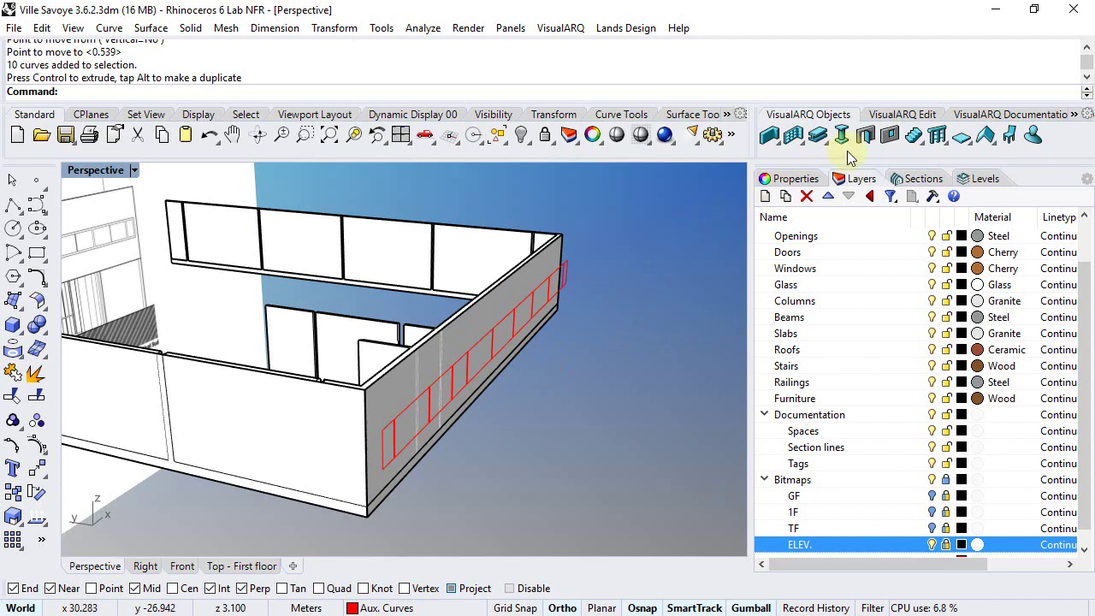
# Step: Create Casement windows from the ten profile curves using the Window command's FromCurves option
pyautogui.click(890, 137)
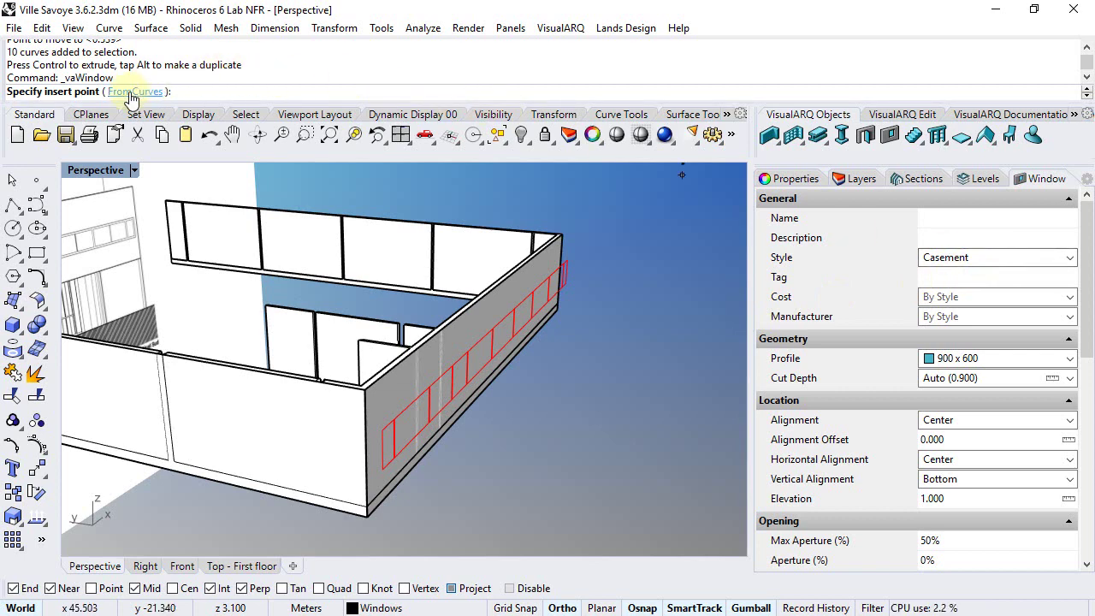
pyautogui.click(125, 100)
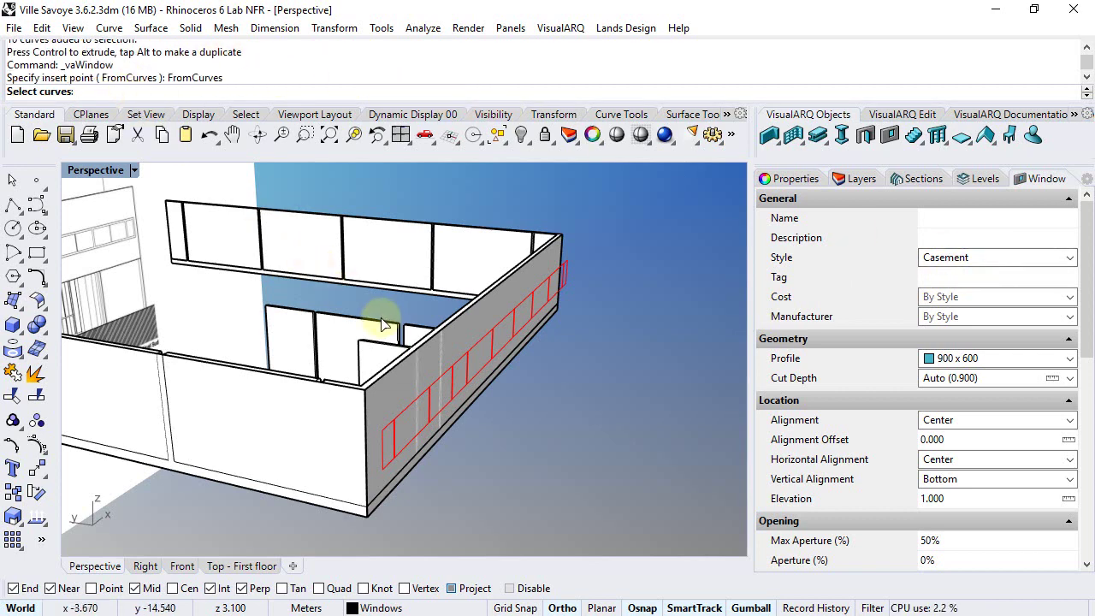
pyautogui.moveTo(384, 313); pyautogui.dragTo(474, 242, button='right')
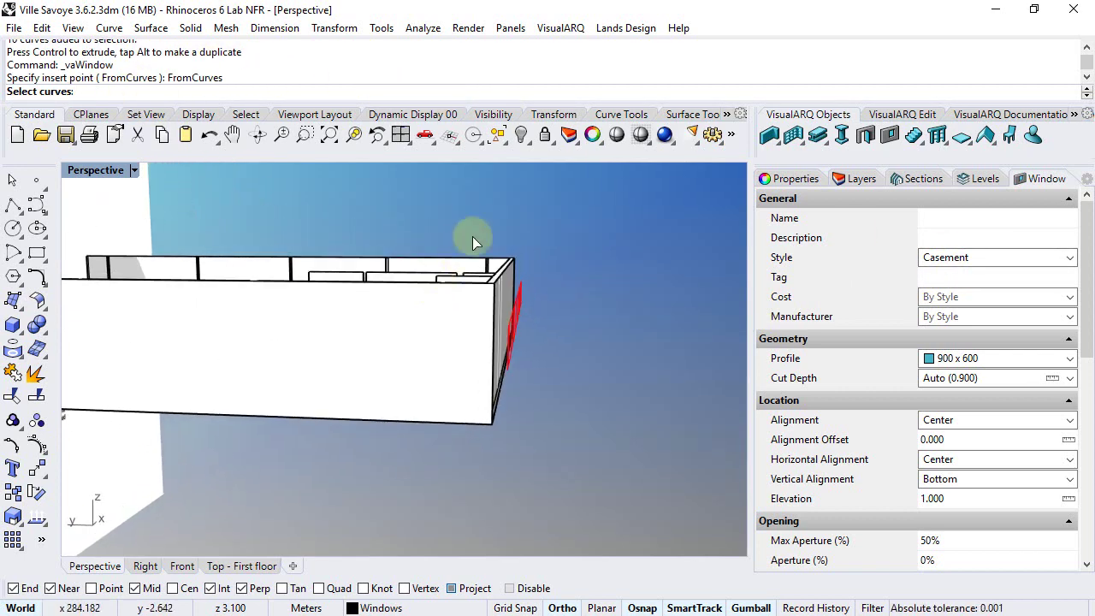
pyautogui.click(568, 401)
pyautogui.moveTo(574, 331); pyautogui.dragTo(529, 375, button='right')
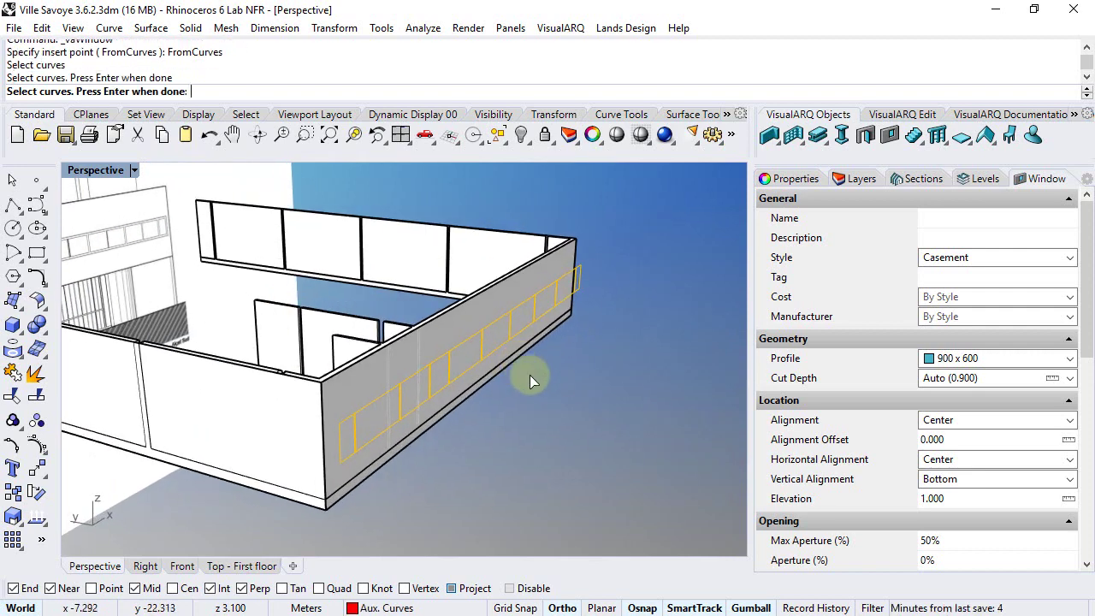
pyautogui.press('Return')
pyautogui.press('Return')
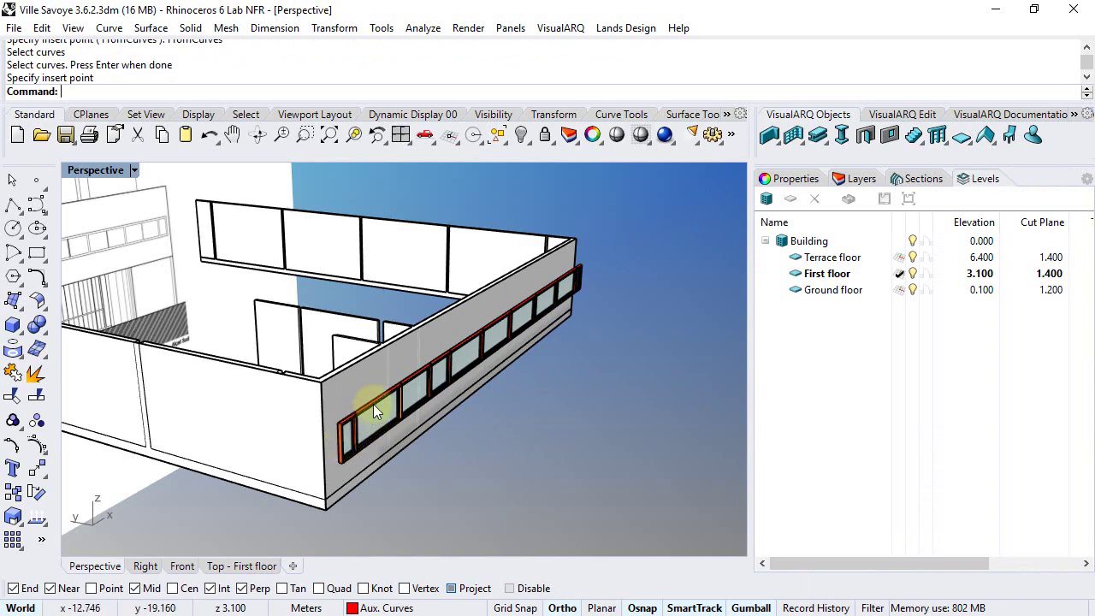
# Step: Move the ten windows together with their profile curves into the facade wall
pyautogui.moveTo(428, 391); pyautogui.dragTo(514, 287, button='right')
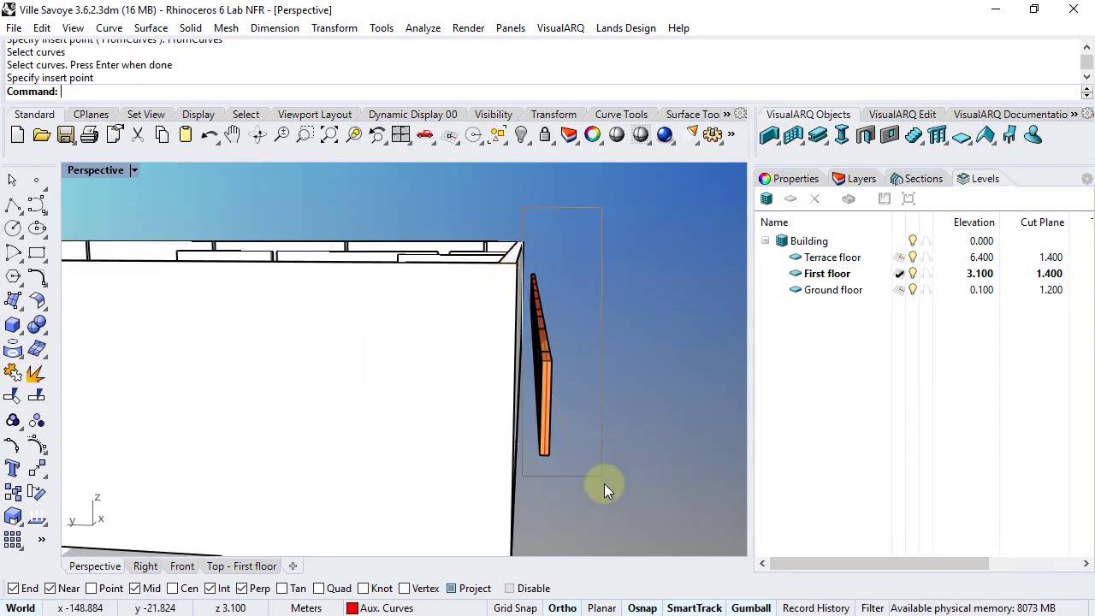
pyautogui.moveTo(604, 486); pyautogui.dragTo(607, 483)
pyautogui.moveTo(599, 407); pyautogui.dragTo(513, 359, button='right')
pyautogui.moveTo(465, 340); pyautogui.dragTo(447, 338)
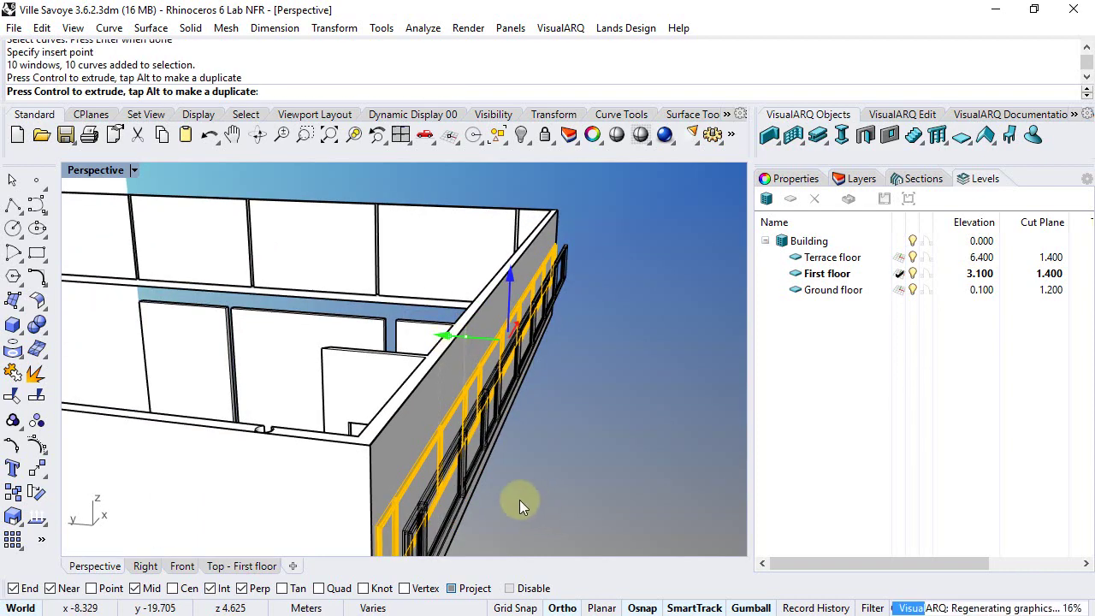
pyautogui.click(585, 489)
pyautogui.moveTo(585, 489); pyautogui.dragTo(499, 462, button='right')
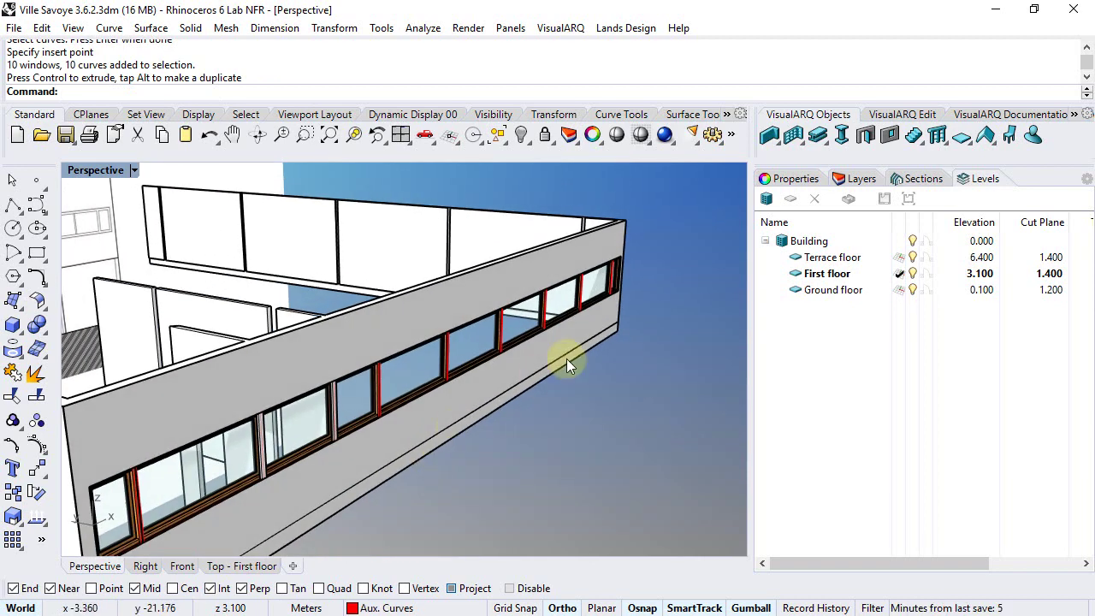
pyautogui.scroll(-3, 567, 361)
pyautogui.moveTo(566, 361); pyautogui.dragTo(531, 385, button='right')
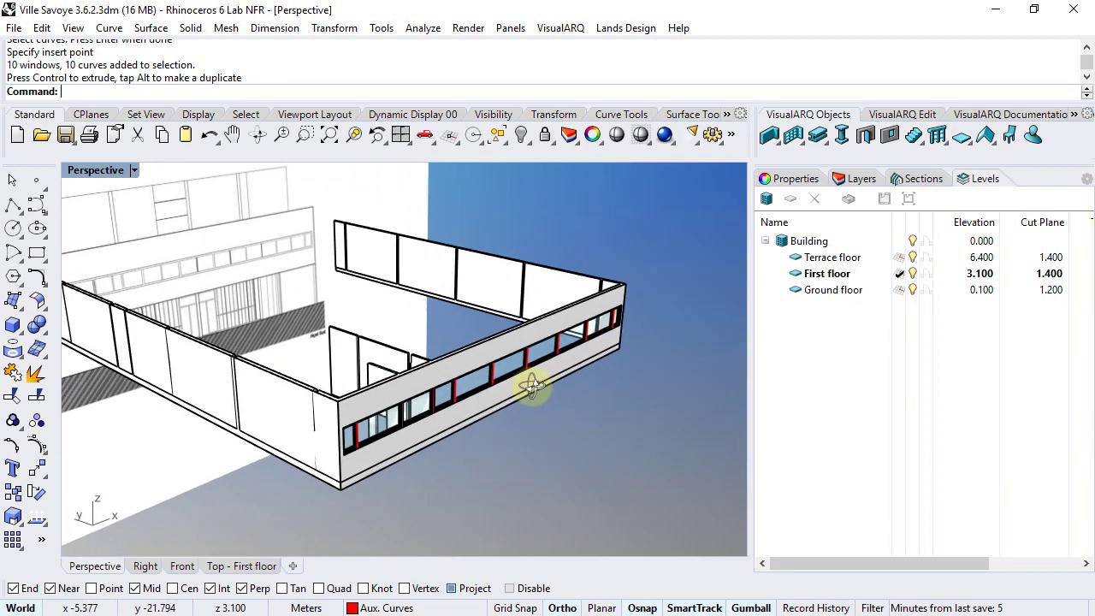
pyautogui.click(522, 135)
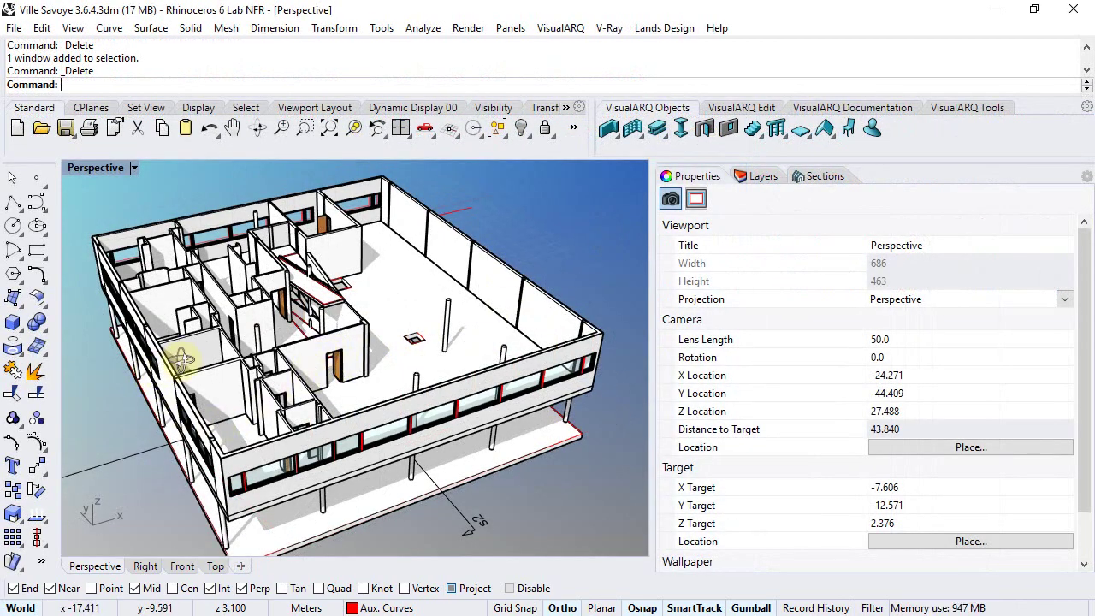
pyautogui.moveTo(176, 354)
pyautogui.mouseDown(button='right')
pyautogui.moveTo(183, 344)
pyautogui.moveTo(184, 355)
pyautogui.mouseUp(button='right')
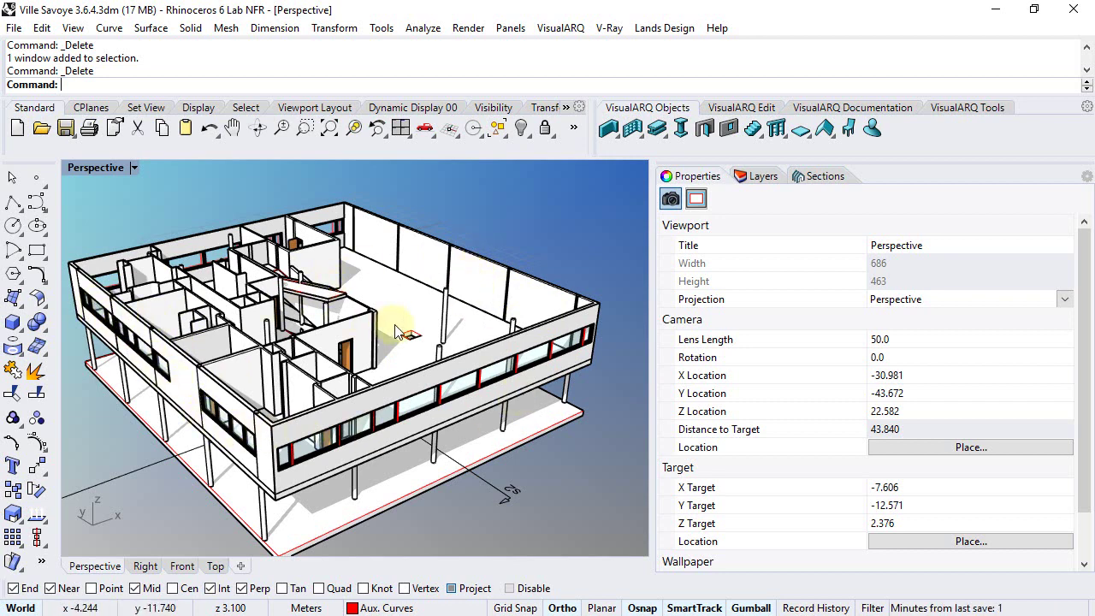
pyautogui.moveTo(508, 273); pyautogui.dragTo(453, 357, button='right')
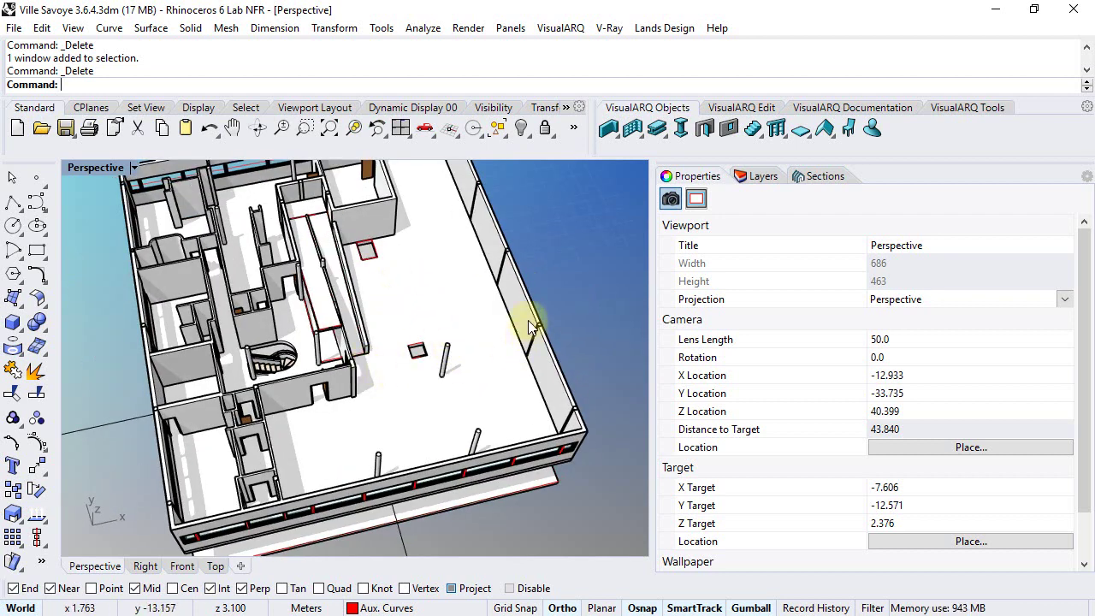
pyautogui.scroll(2, 482, 299)
pyautogui.moveTo(424, 306); pyautogui.dragTo(472, 345, button='right')
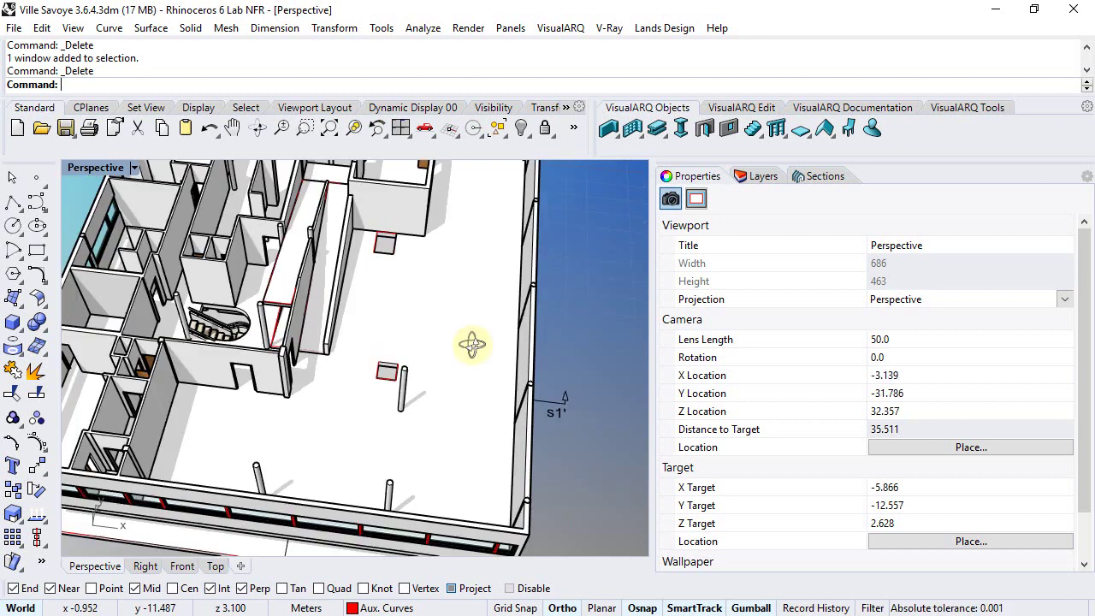
pyautogui.scroll(2, 358, 238)
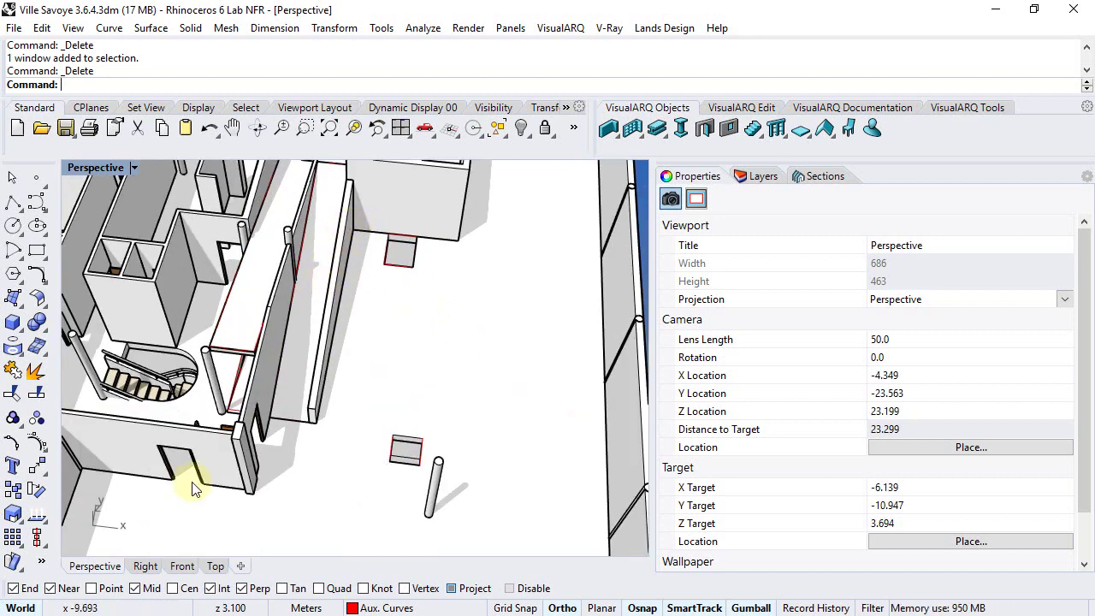
# Step: Turn on the 1F bitmap layer in the Top view to show the first-floor plan reference around the terrace
pyautogui.click(214, 567)
pyautogui.scroll(-4, 438, 403)
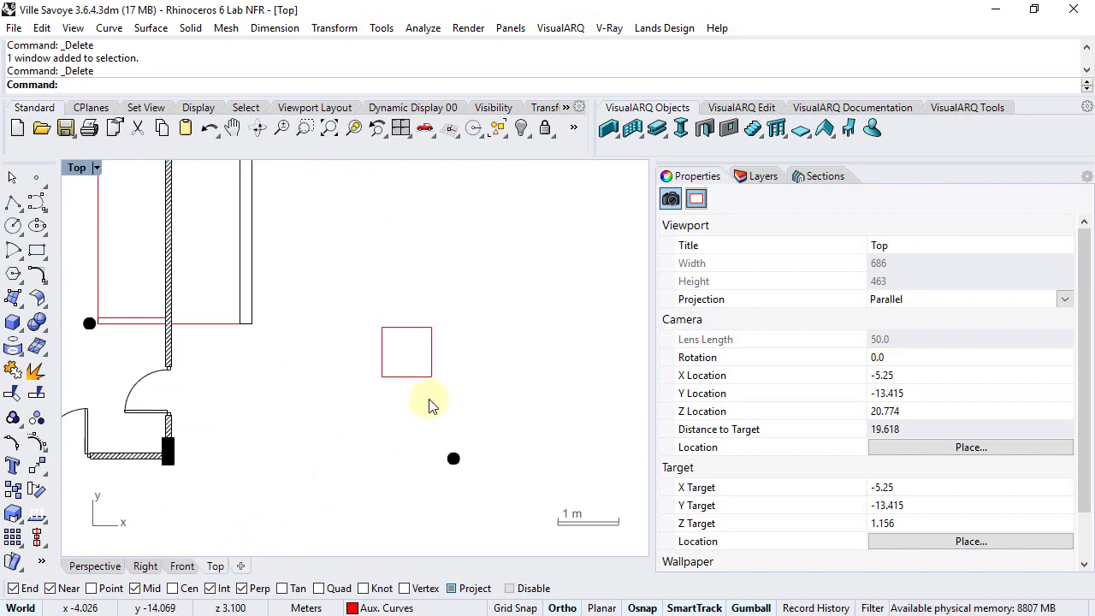
pyautogui.click(763, 176)
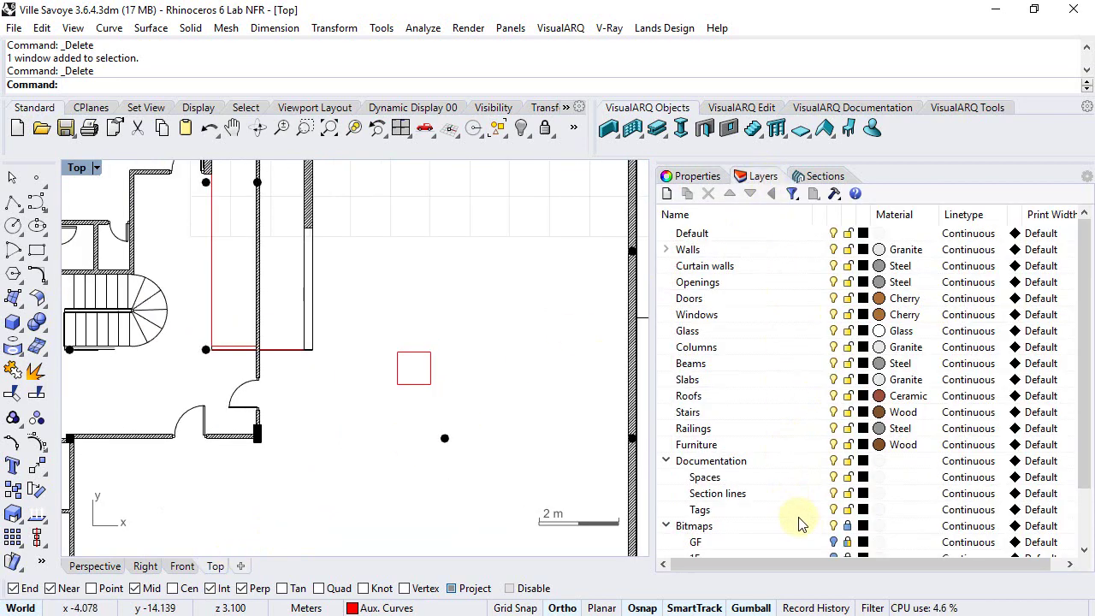
pyautogui.scroll(-1, 815, 551)
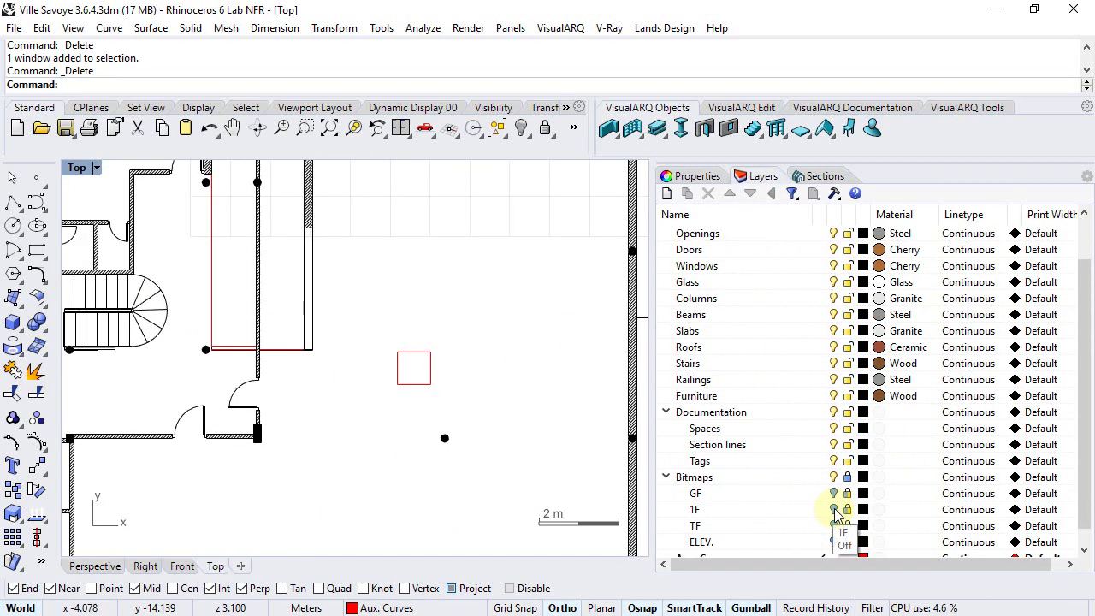
pyautogui.click(834, 510)
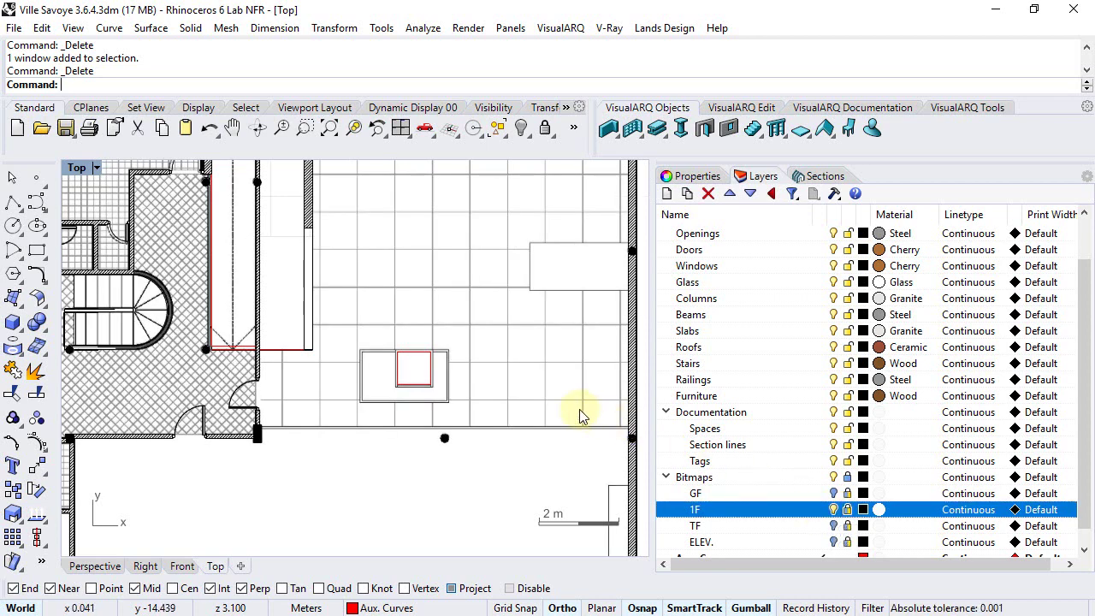
# Step: Start an Exterior 100mm wall at the rectangular column on the terrace edge, with Left alignment and a height of 3.1 m
pyautogui.scroll(1, 449, 397)
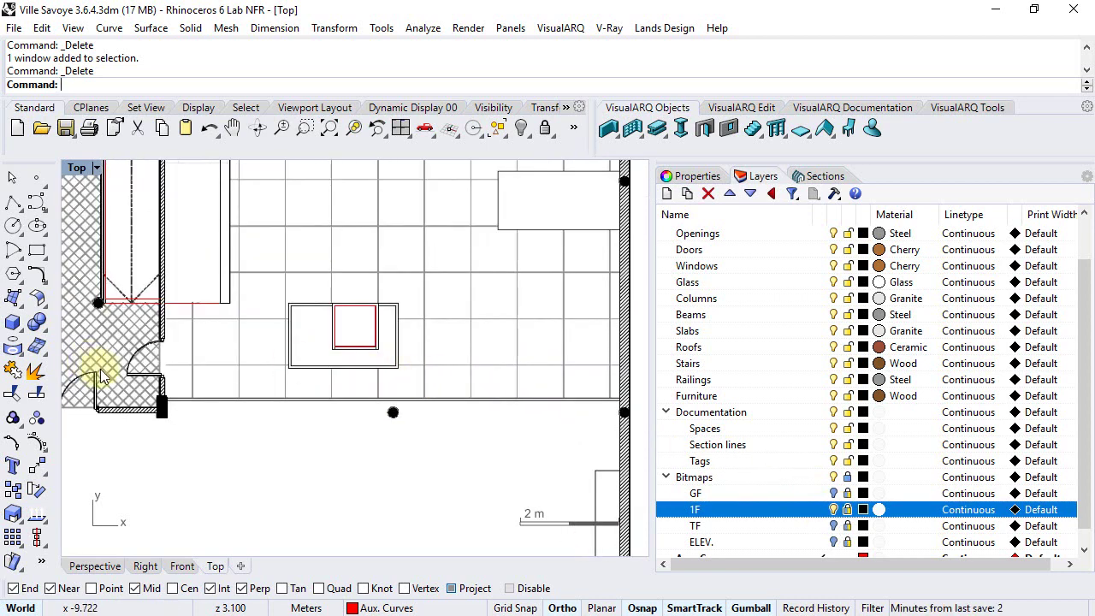
pyautogui.click(610, 129)
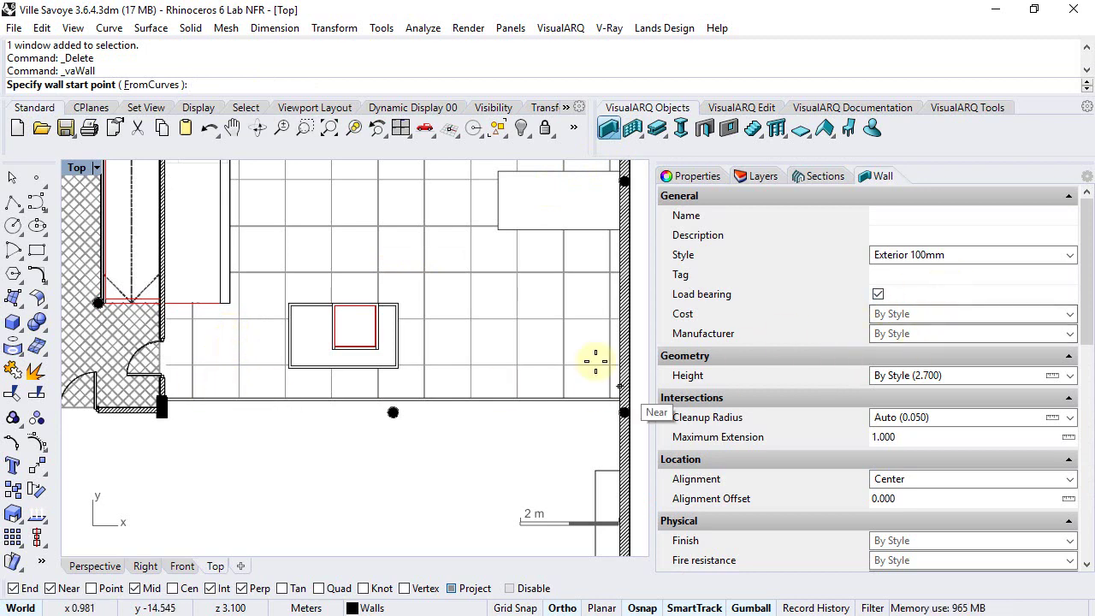
pyautogui.scroll(2, 236, 416)
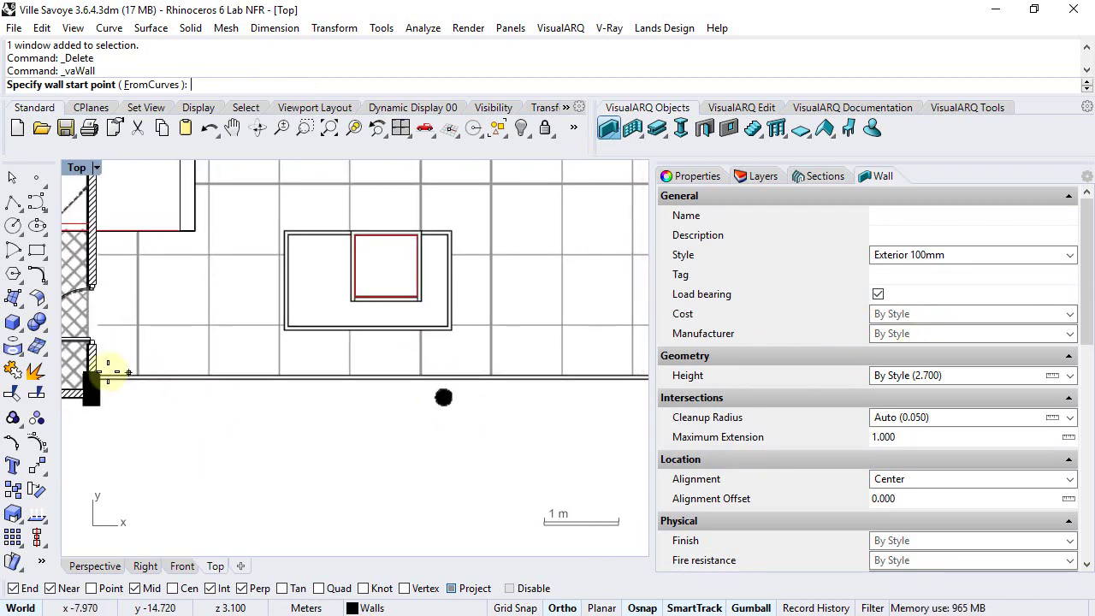
pyautogui.scroll(4, 103, 376)
pyautogui.click(85, 389)
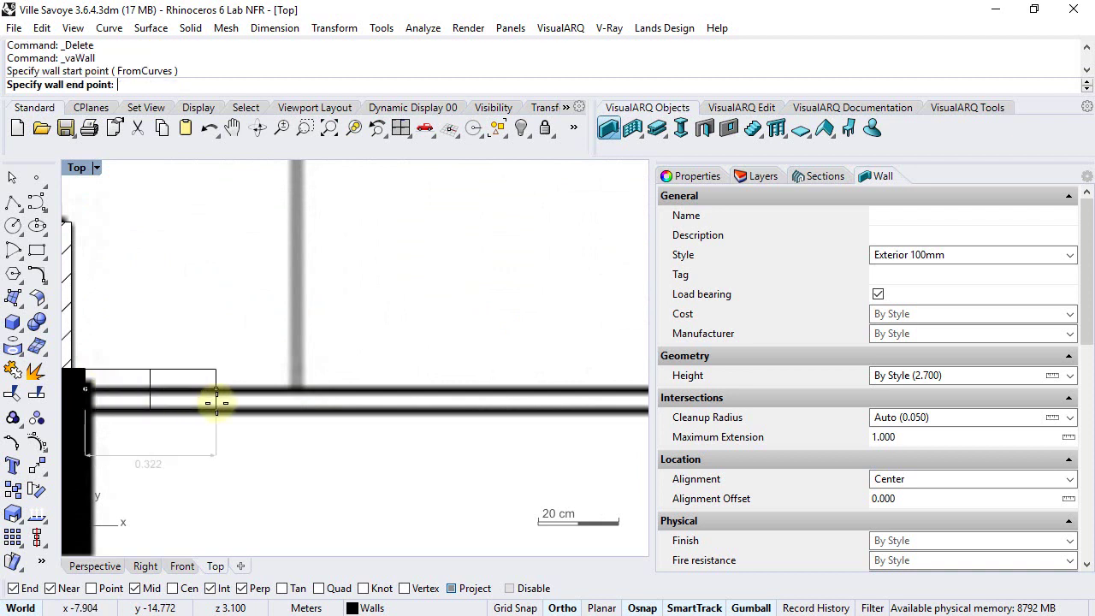
pyautogui.click(929, 481)
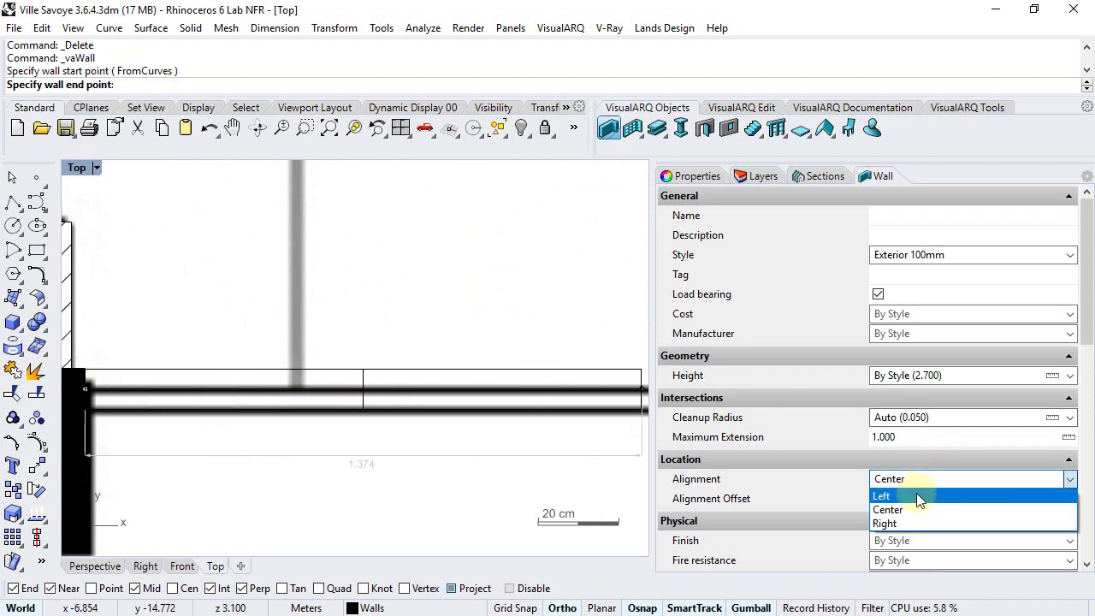
pyautogui.click(916, 495)
pyautogui.scroll(-1, 448, 418)
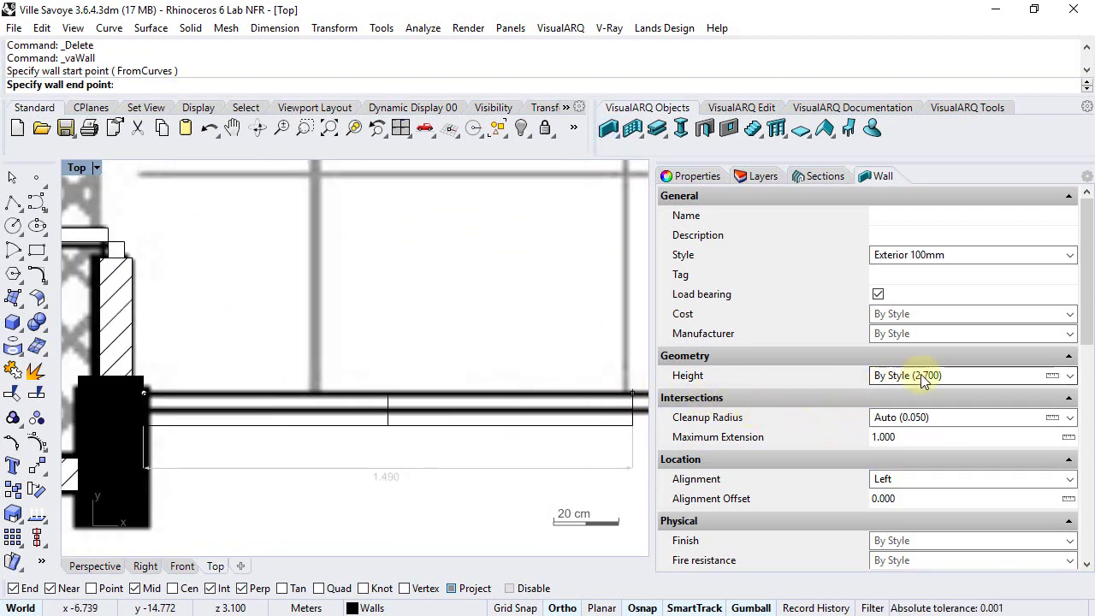
pyautogui.click(947, 379)
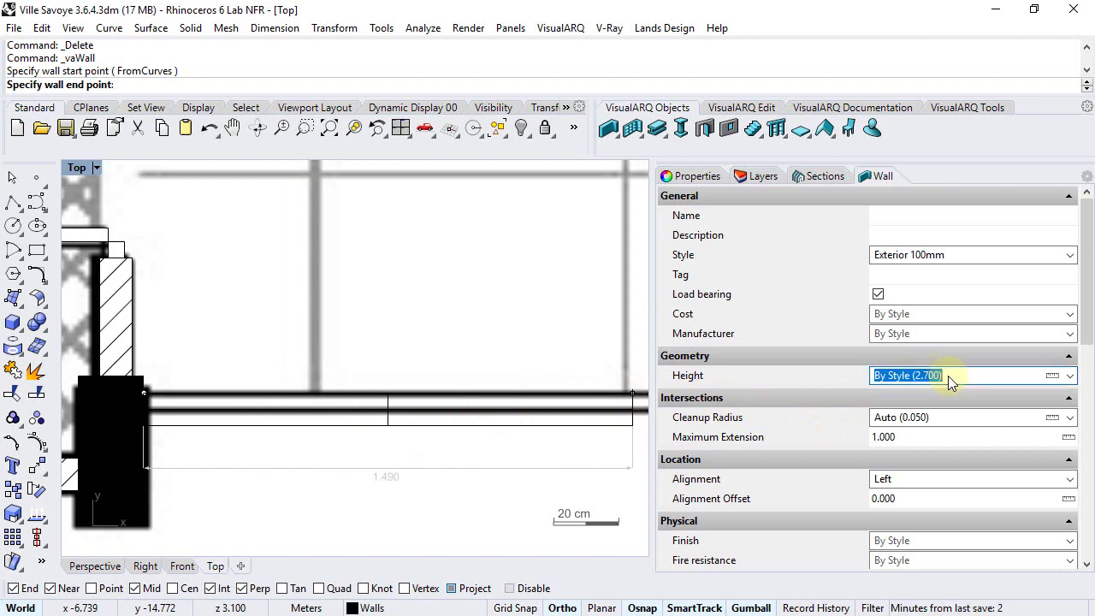
pyautogui.write('3.1')
pyautogui.press('Return')
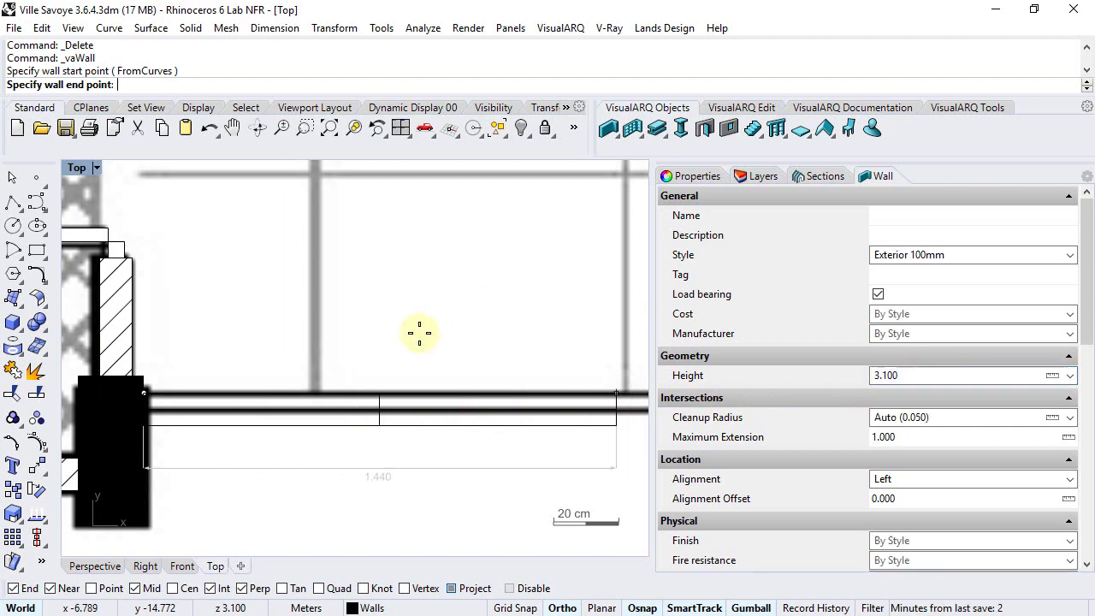
# Step: End the terrace wall at the inner face of the facade wall, following the plan line, and finish the Wall command
pyautogui.scroll(-3, 430, 391)
pyautogui.scroll(-5, 359, 391)
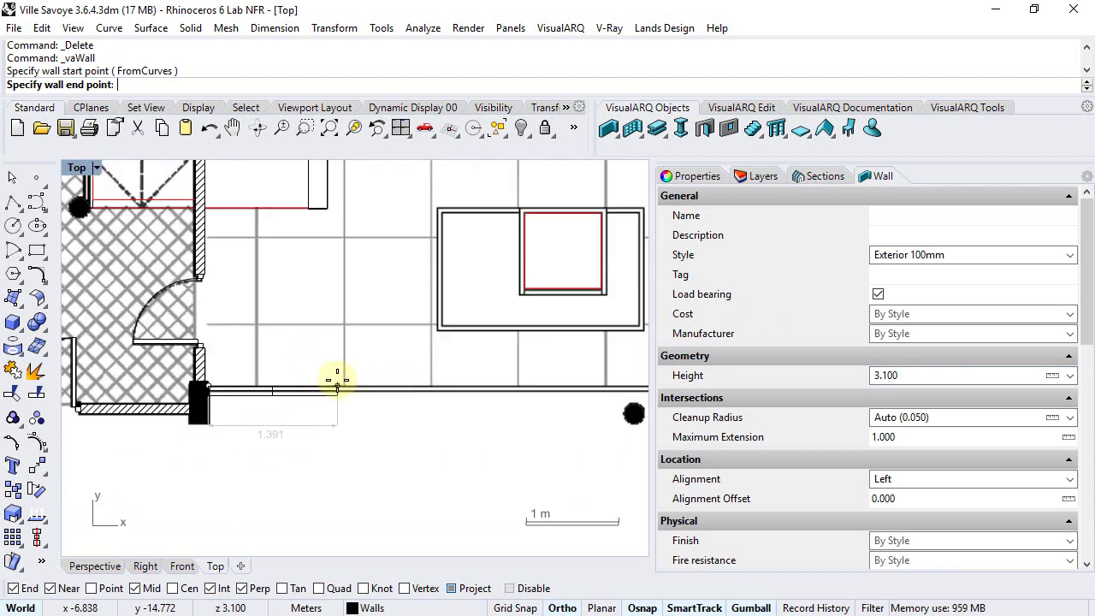
pyautogui.moveTo(479, 374); pyautogui.dragTo(245, 367, button='right')
pyautogui.scroll(5, 416, 367)
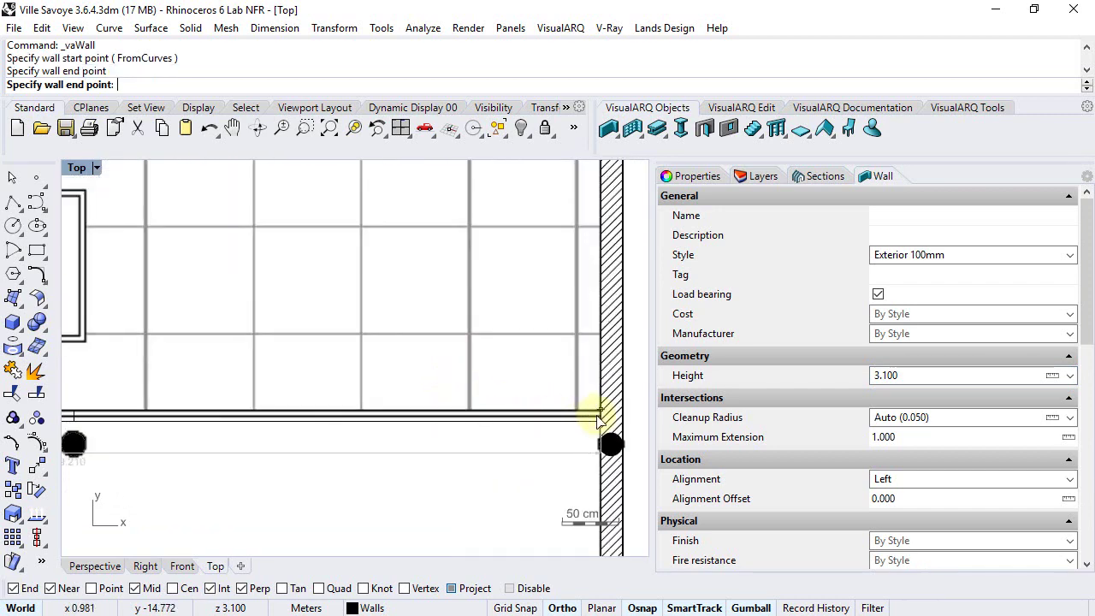
pyautogui.click(597, 414)
pyautogui.scroll(-2, 596, 414)
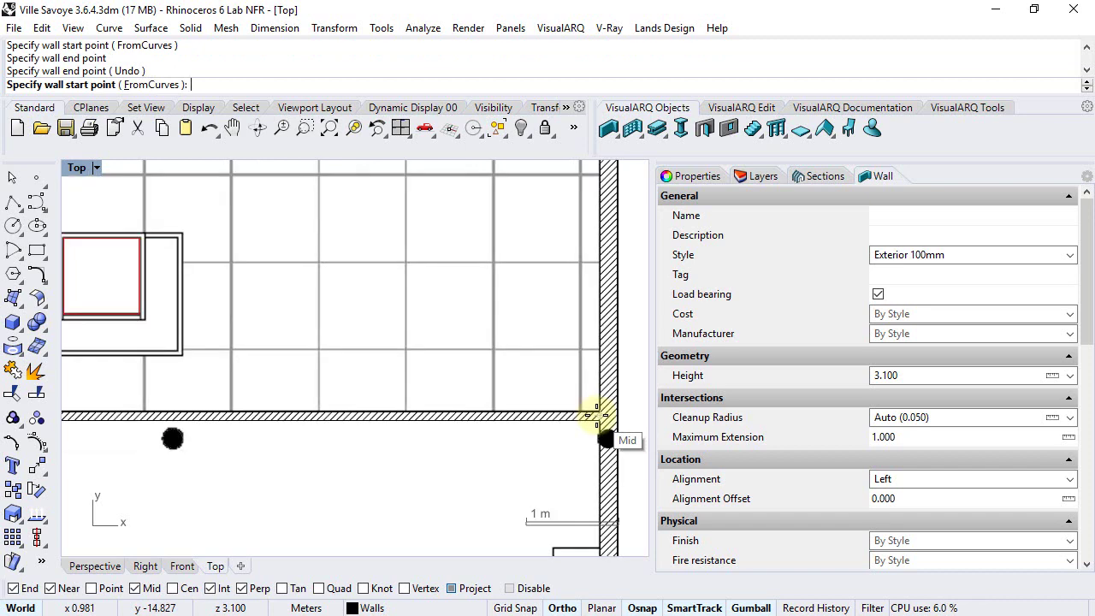
pyautogui.rightClick(596, 415)
# Step: Start a Glider window with the Other profile and set its height to 2.7 m
pyautogui.moveTo(318, 379); pyautogui.dragTo(630, 232, button='right')
pyautogui.click(732, 132)
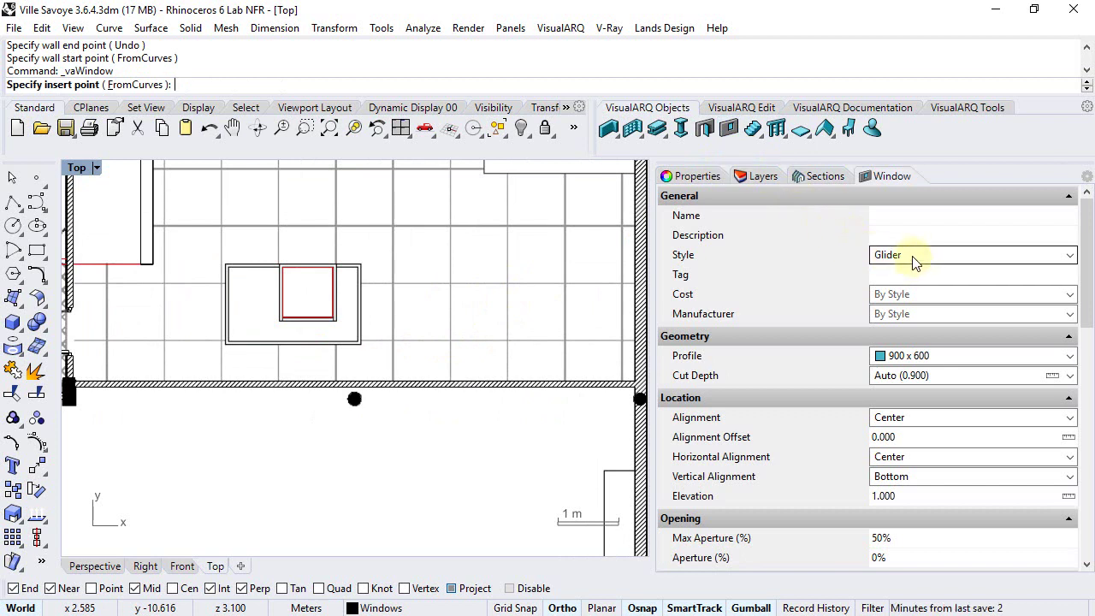
pyautogui.click(1069, 356)
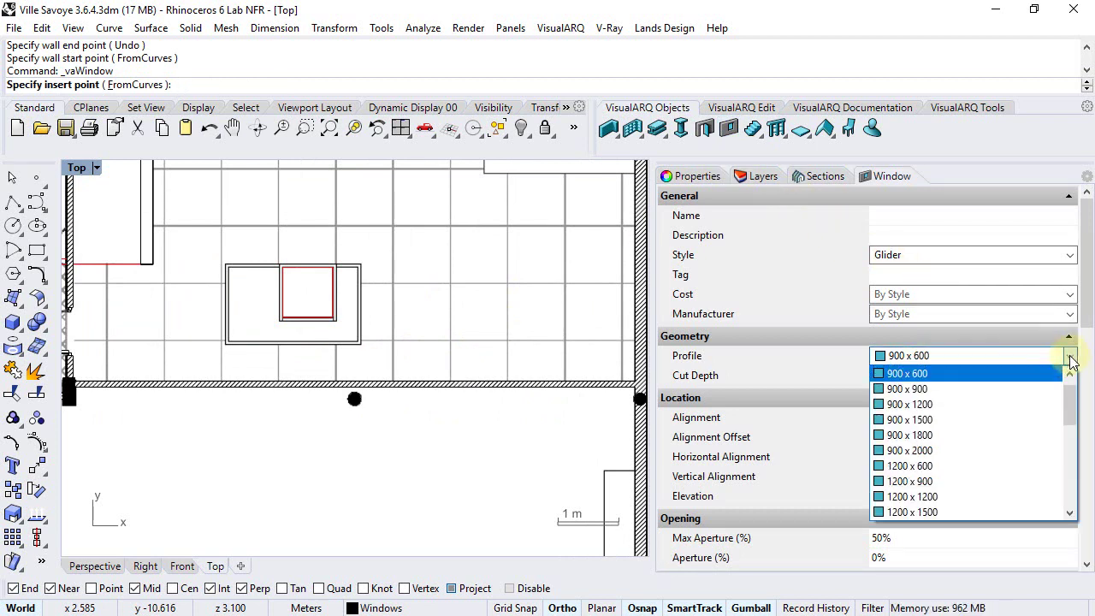
pyautogui.scroll(1, 1073, 409)
pyautogui.click(992, 374)
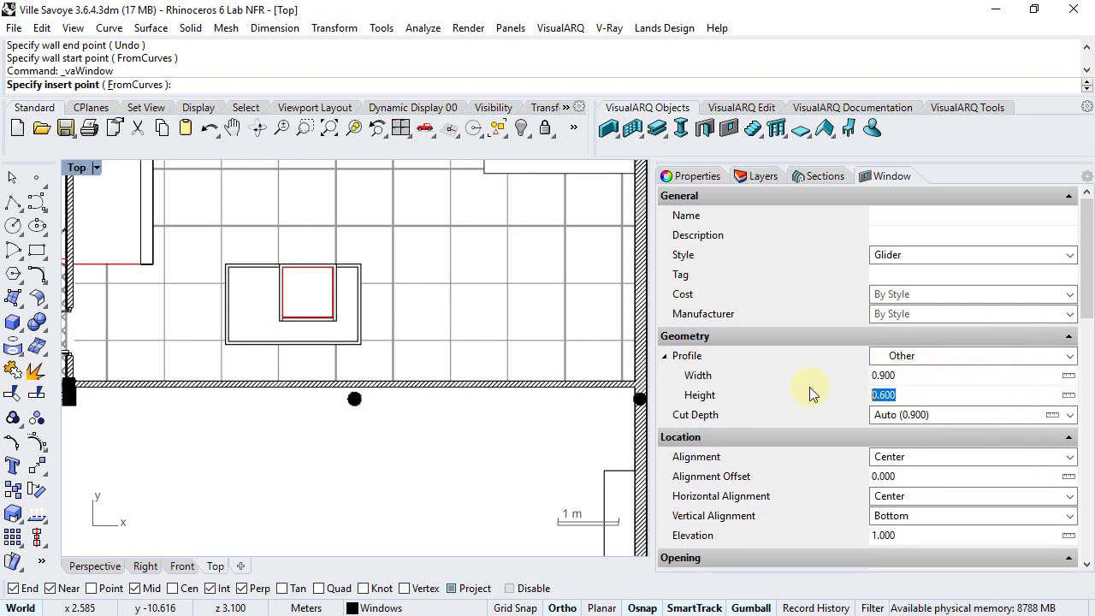
pyautogui.write('2.7')
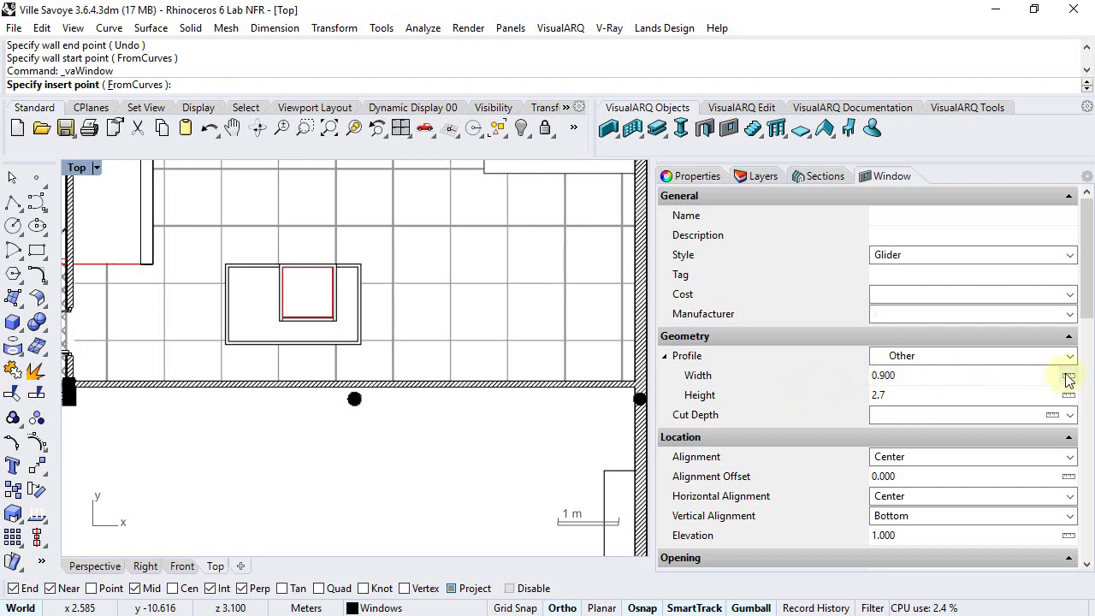
pyautogui.press('Return')
# Step: Set the window width to the new wall's full length by picking the midpoints of its two ends
pyautogui.moveTo(73, 385); pyautogui.dragTo(180, 368, button='right')
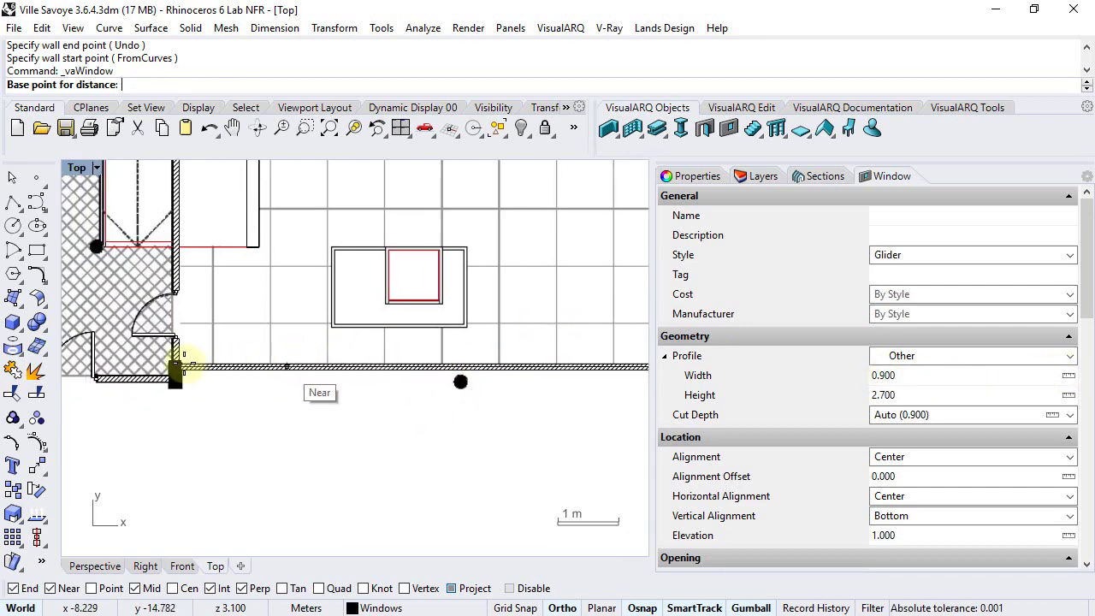
pyautogui.scroll(5, 181, 361)
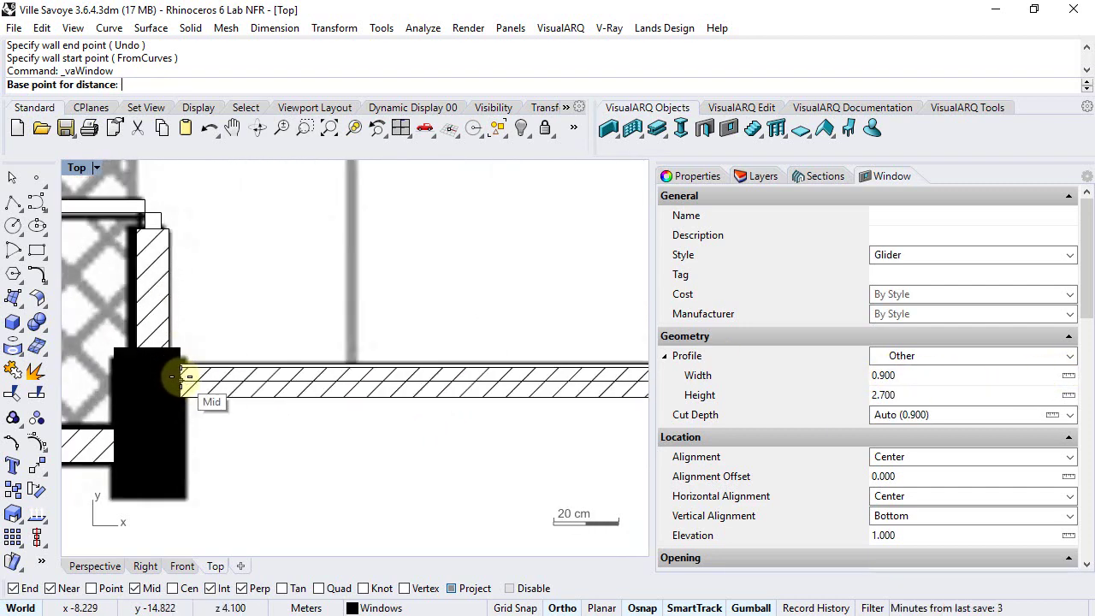
pyautogui.click(181, 375)
pyautogui.scroll(-5, 154, 389)
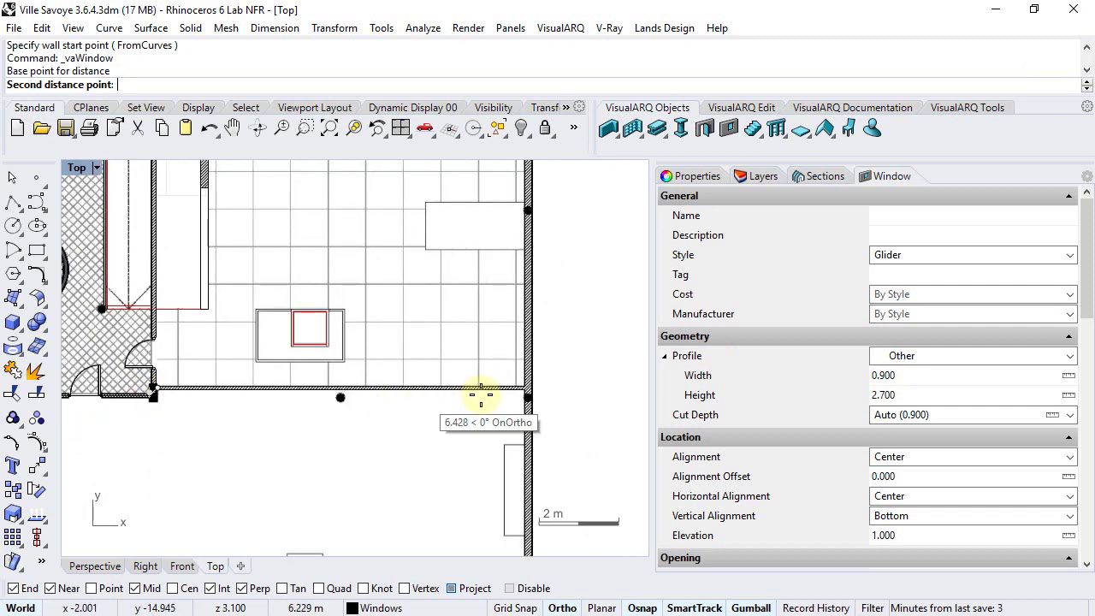
pyautogui.scroll(5, 518, 391)
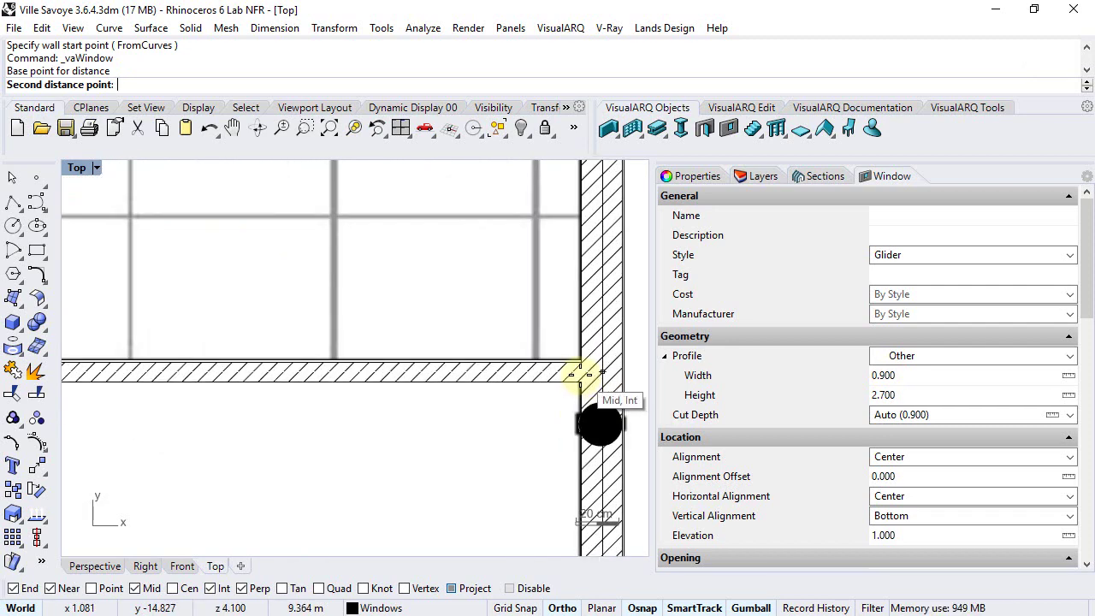
pyautogui.scroll(3, 580, 374)
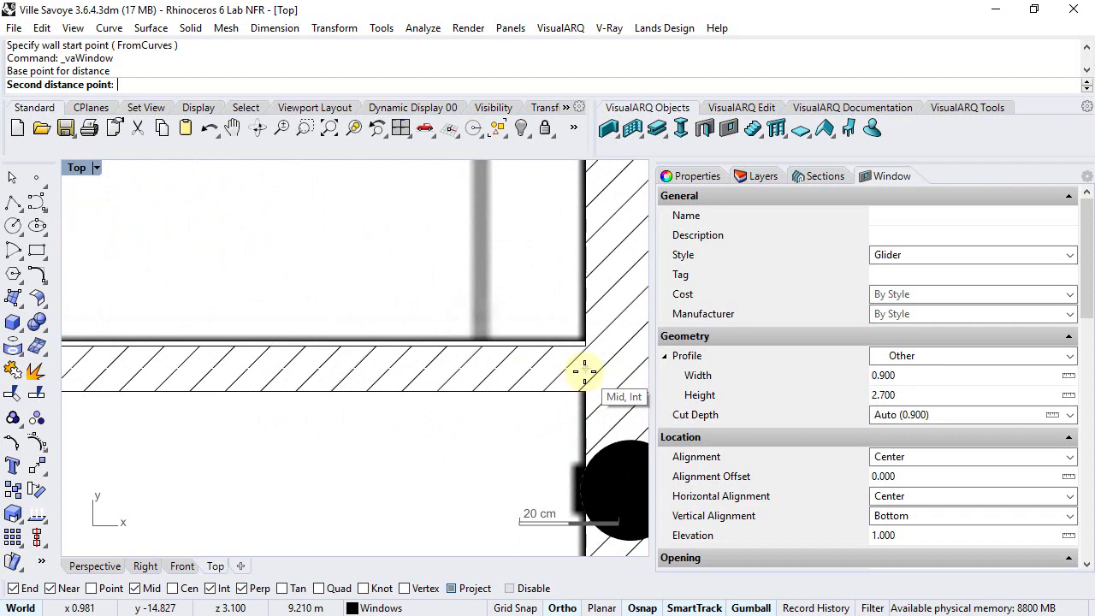
pyautogui.click(584, 372)
# Step: Insert the window with Left horizontal alignment at the wall's end by the rectangular column, opening towards the terrace
pyautogui.scroll(-2, 557, 379)
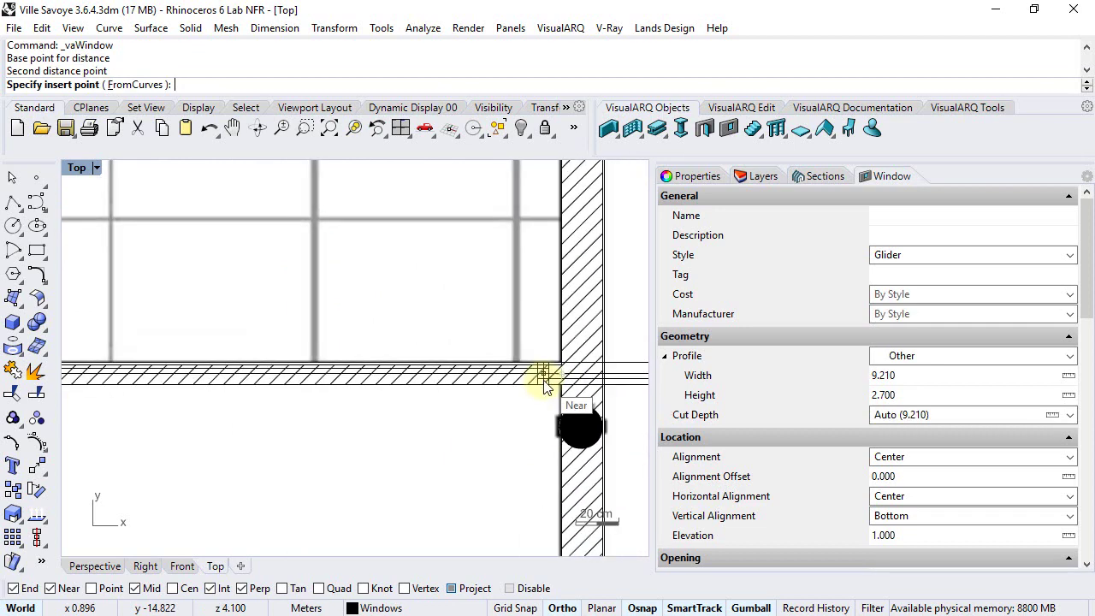
pyautogui.scroll(-6, 530, 385)
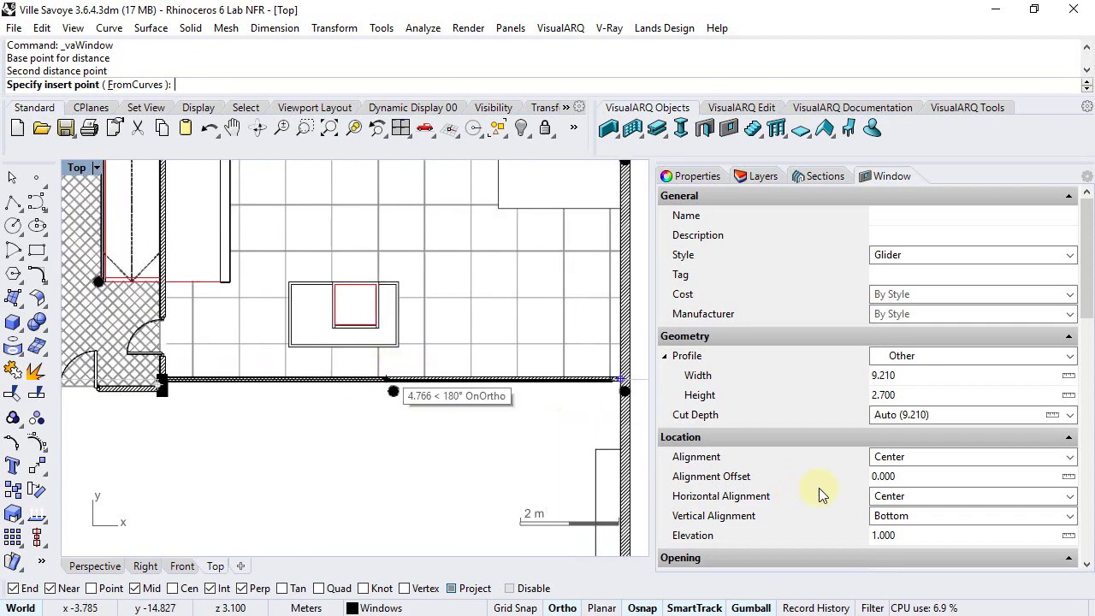
pyautogui.click(898, 496)
pyautogui.click(893, 512)
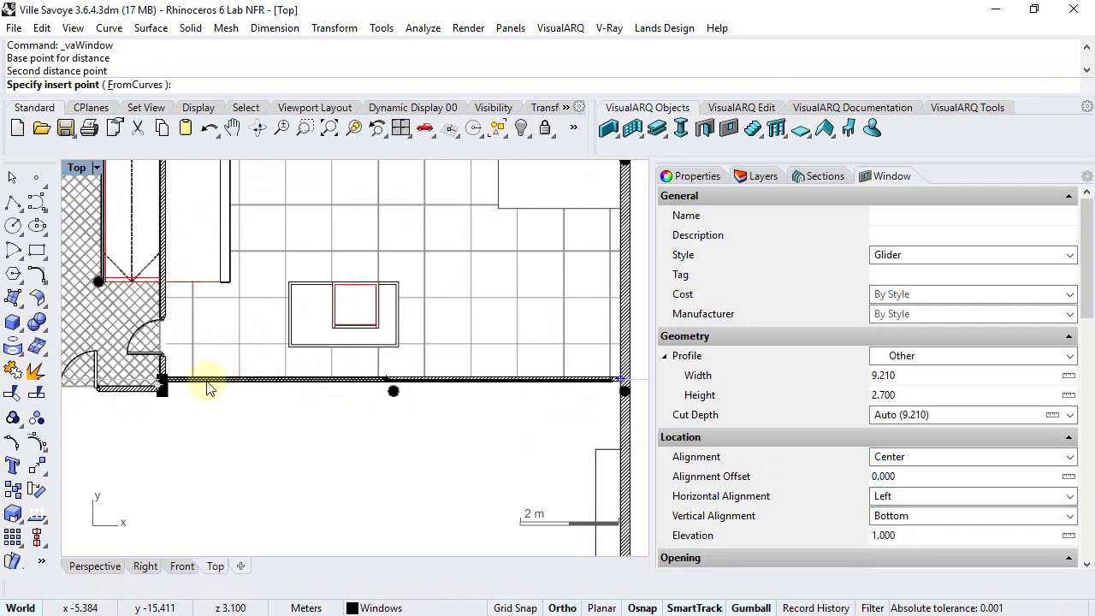
pyautogui.scroll(3, 197, 389)
pyautogui.click(159, 382)
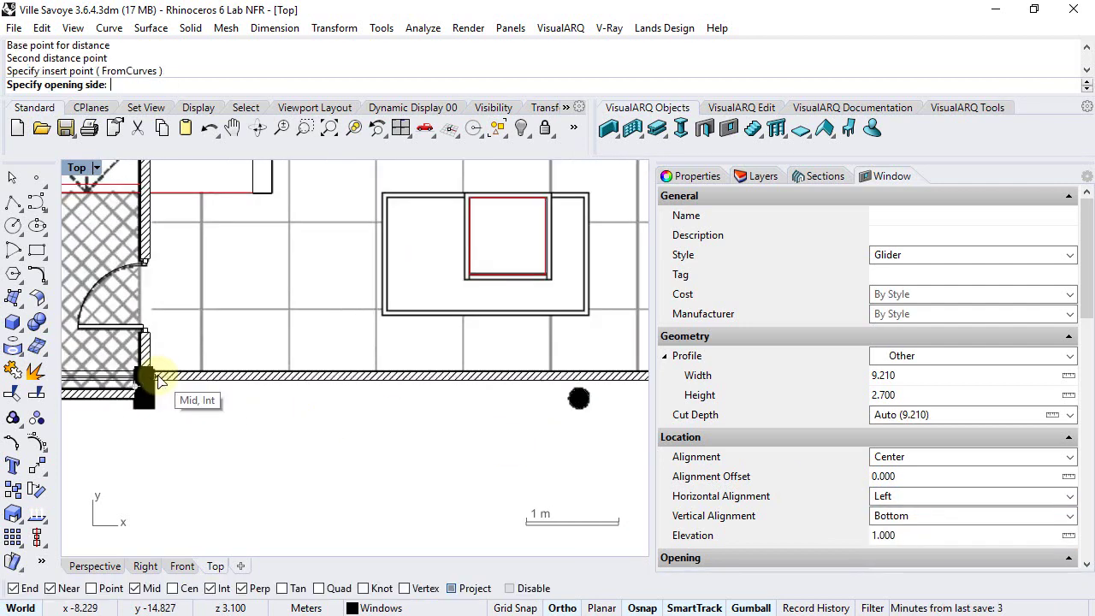
pyautogui.click(191, 308)
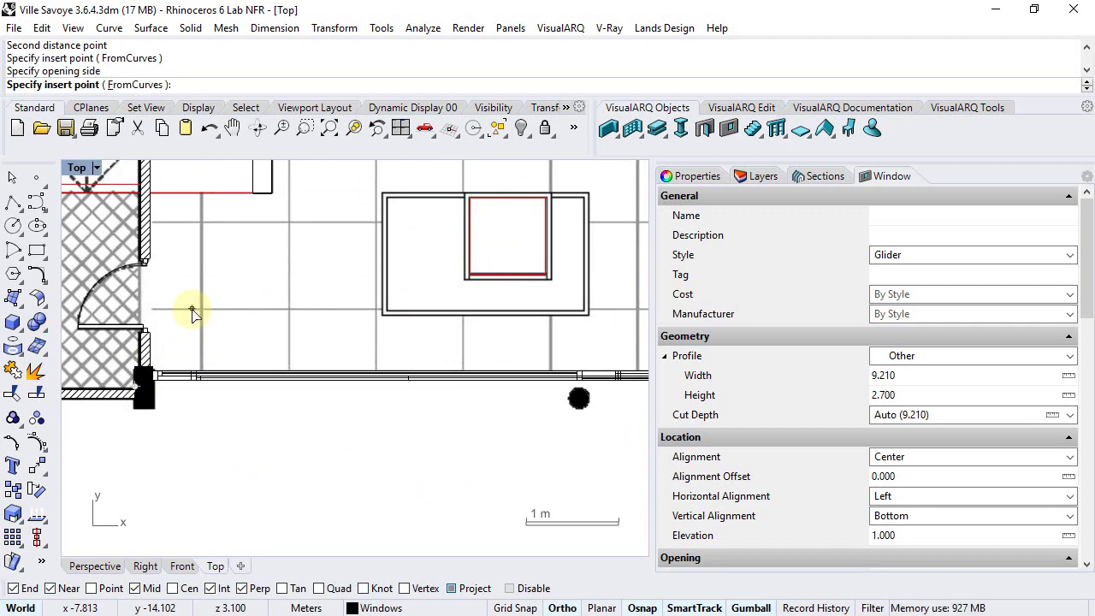
pyautogui.press('Return')
pyautogui.moveTo(262, 371); pyautogui.dragTo(273, 448, button='right')
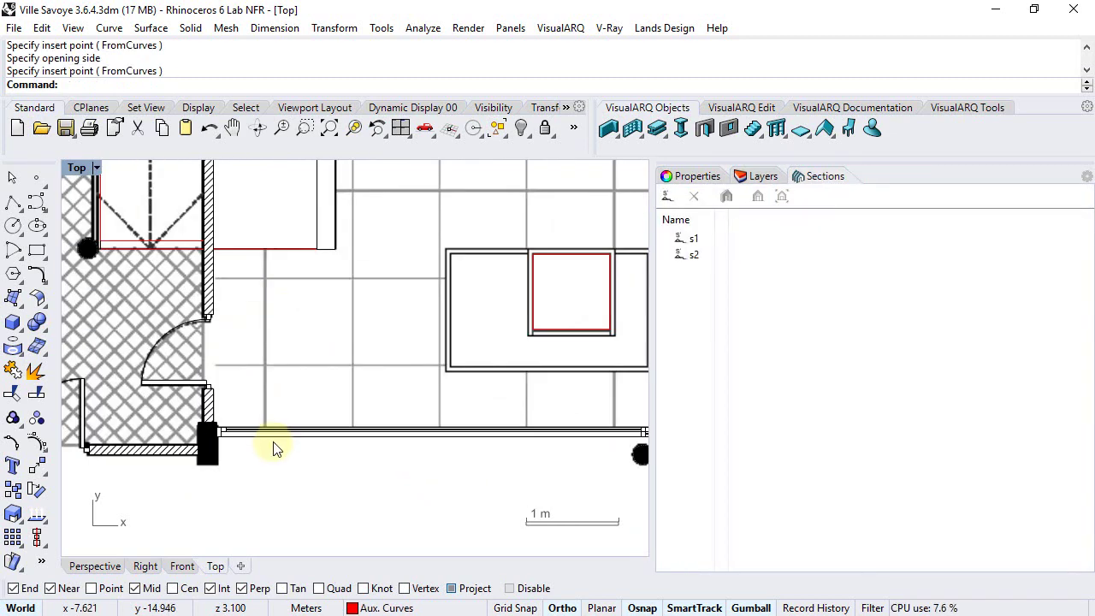
# Step: Set the elevation of the terrace's full-width glider window to 3.1 m
pyautogui.click(110, 571)
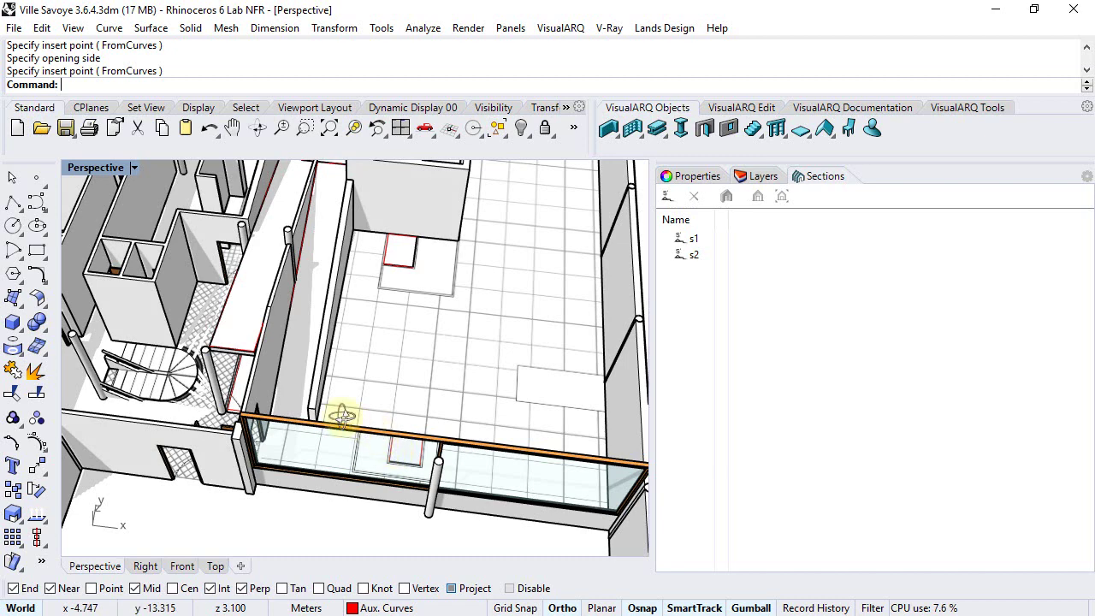
pyautogui.moveTo(342, 415); pyautogui.dragTo(396, 349, button='right')
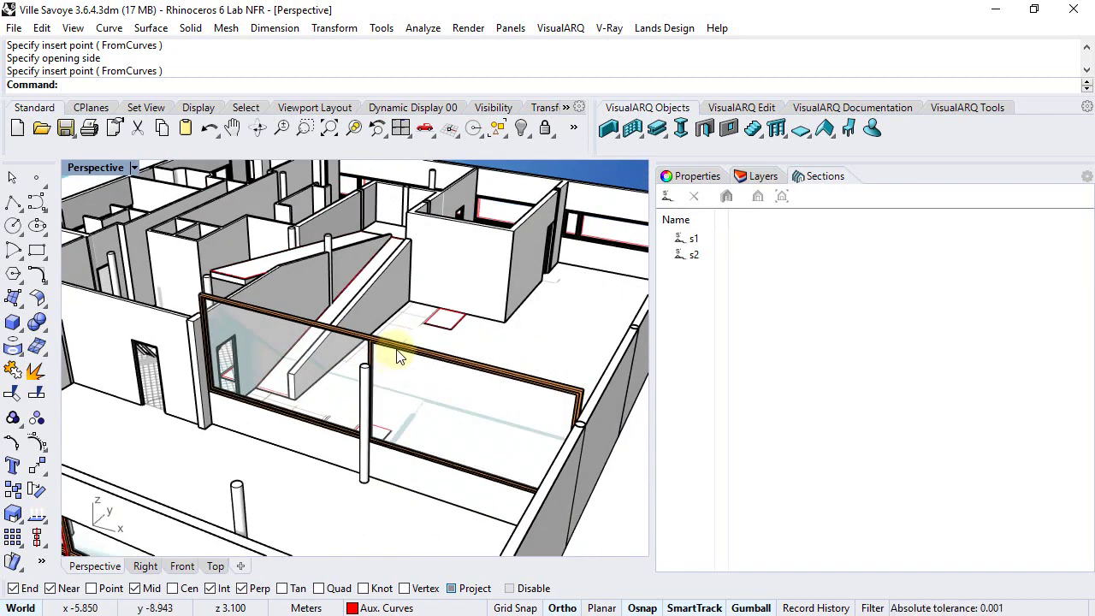
pyautogui.click(382, 348)
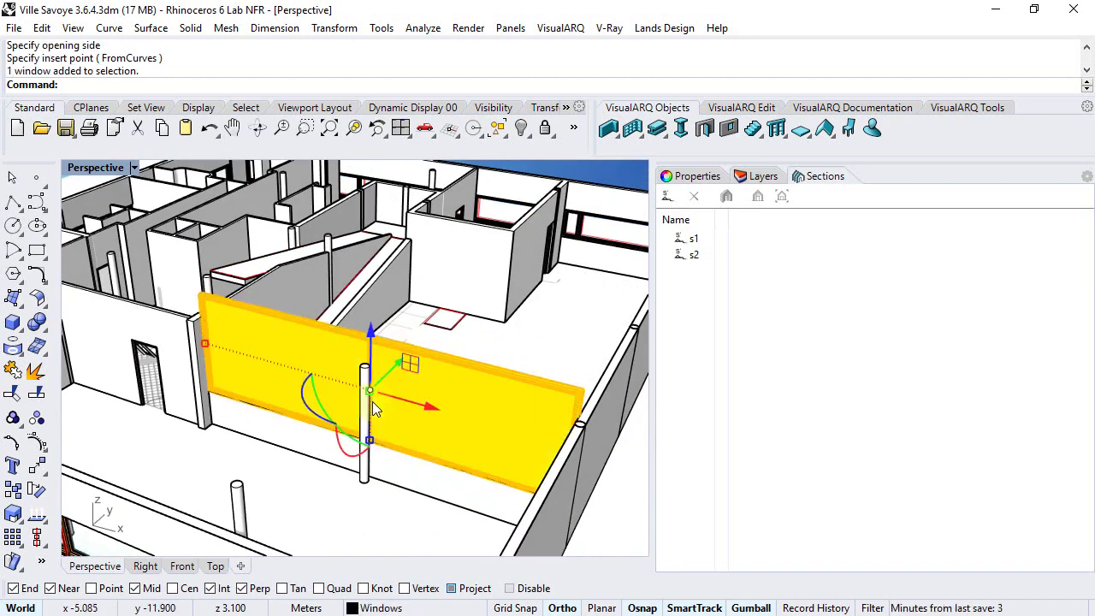
pyautogui.click(694, 177)
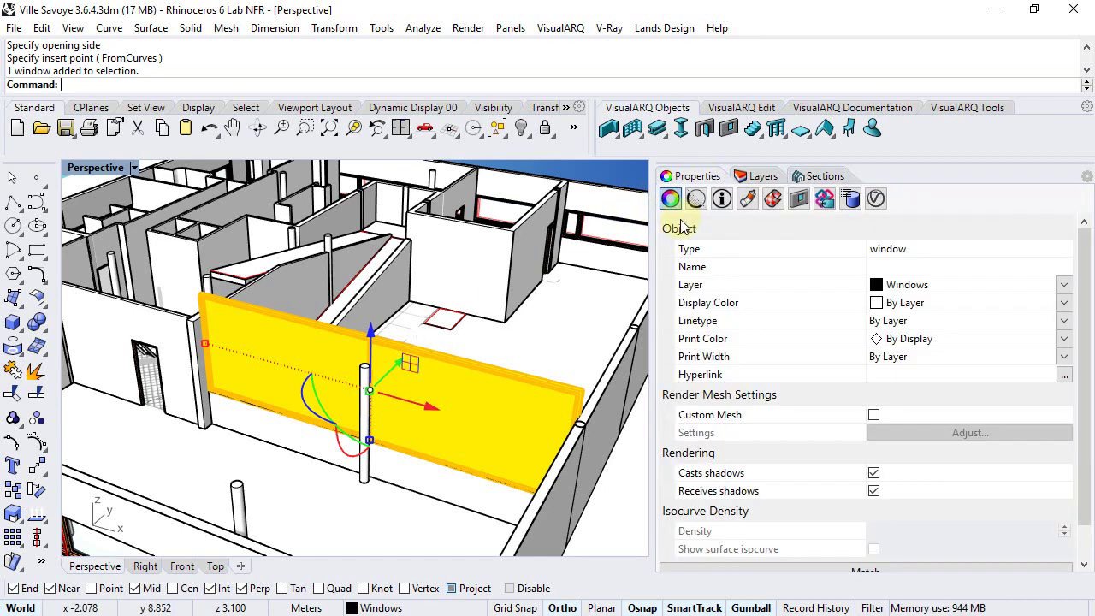
pyautogui.click(796, 197)
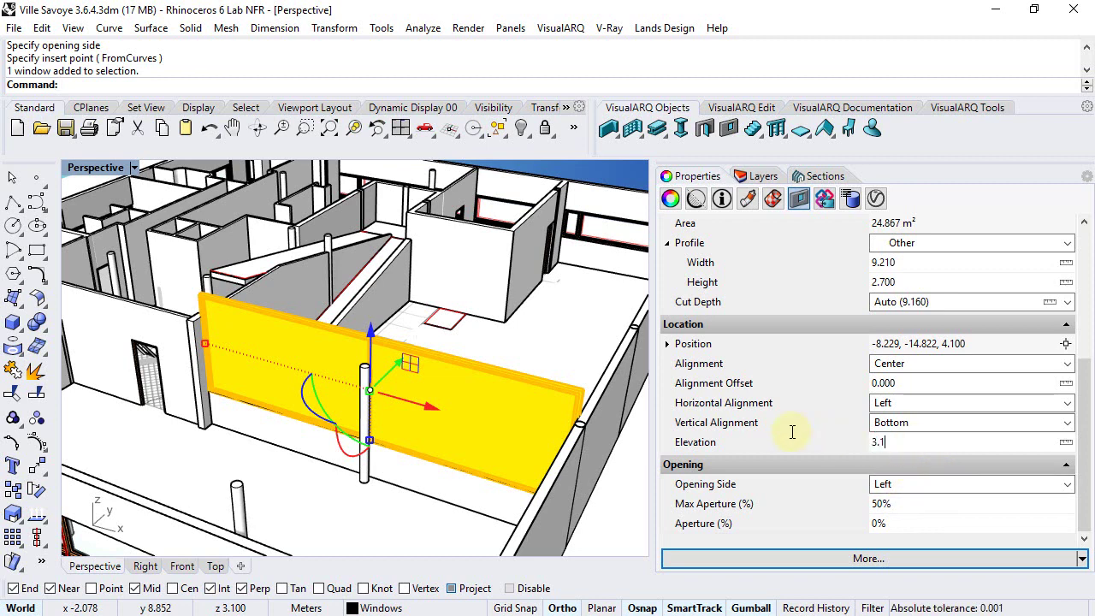
pyautogui.write('3.1')
pyautogui.press('Return')
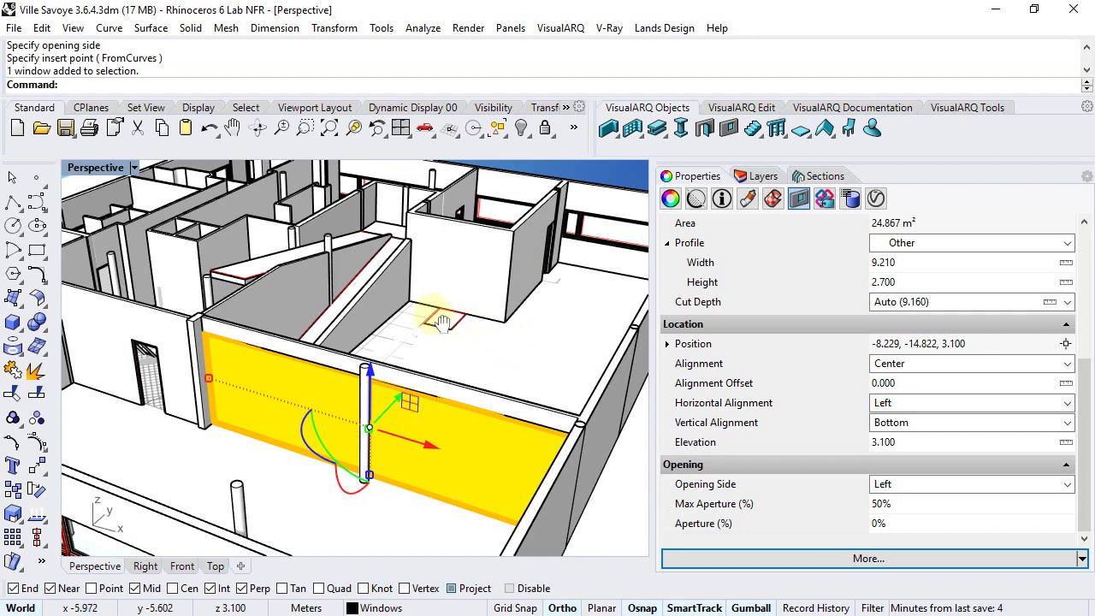
# Step: Set the Top view's display mode to Wireframe to reveal the plan's window opening at the terrace room's wall corner
pyautogui.keyDown('shift'); pyautogui.moveTo(443, 323); pyautogui.dragTo(171, 569, button='right'); pyautogui.keyUp('shift')
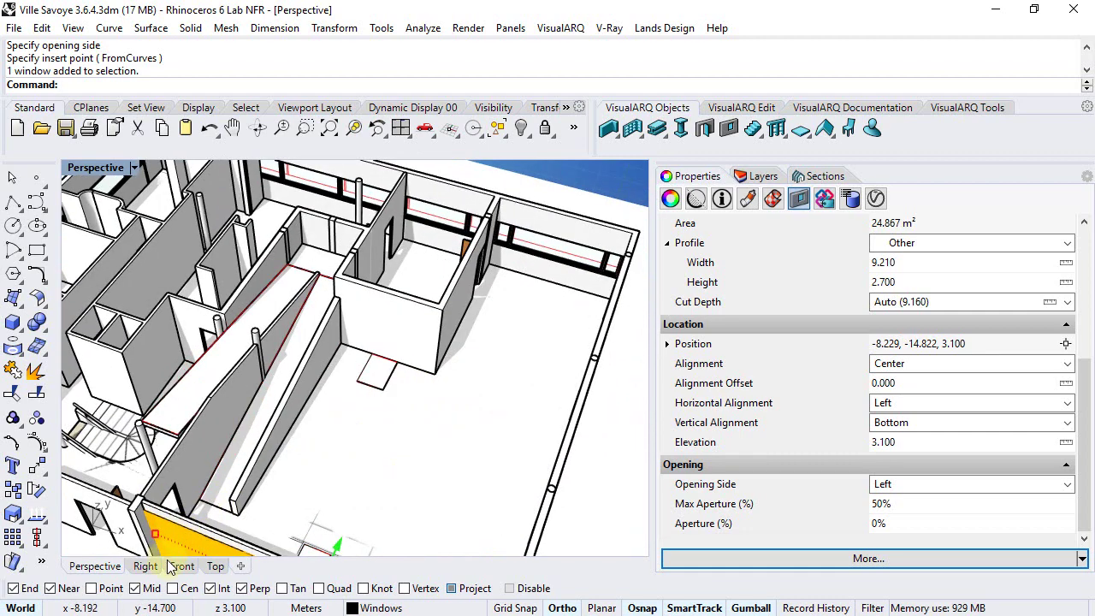
pyautogui.click(214, 566)
pyautogui.moveTo(232, 533); pyautogui.dragTo(465, 232, button='right')
pyautogui.scroll(2, 403, 391)
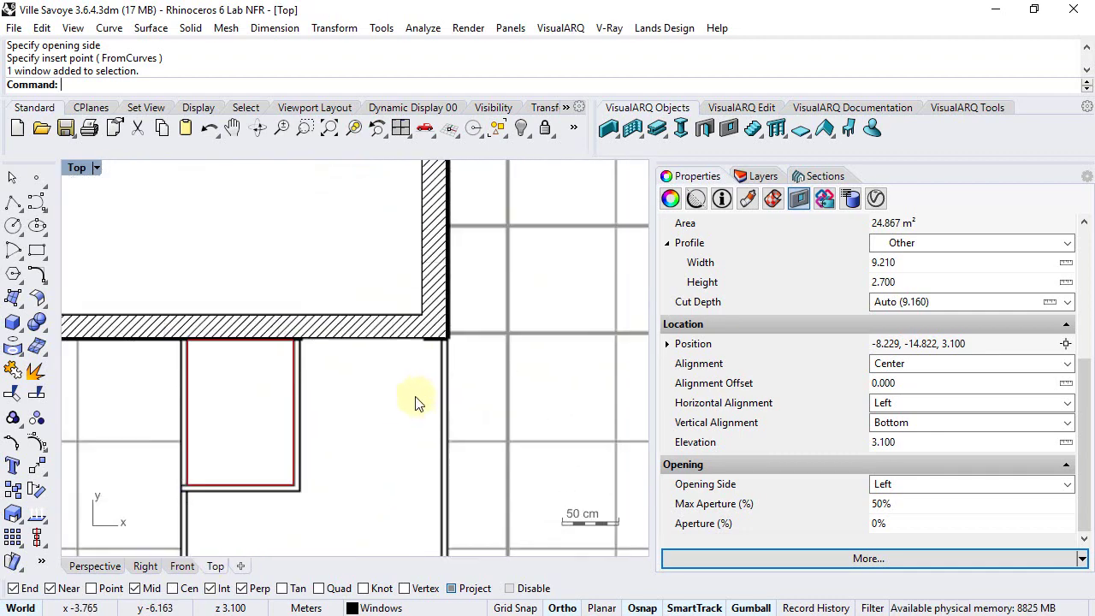
pyautogui.click(97, 168)
pyautogui.click(154, 59)
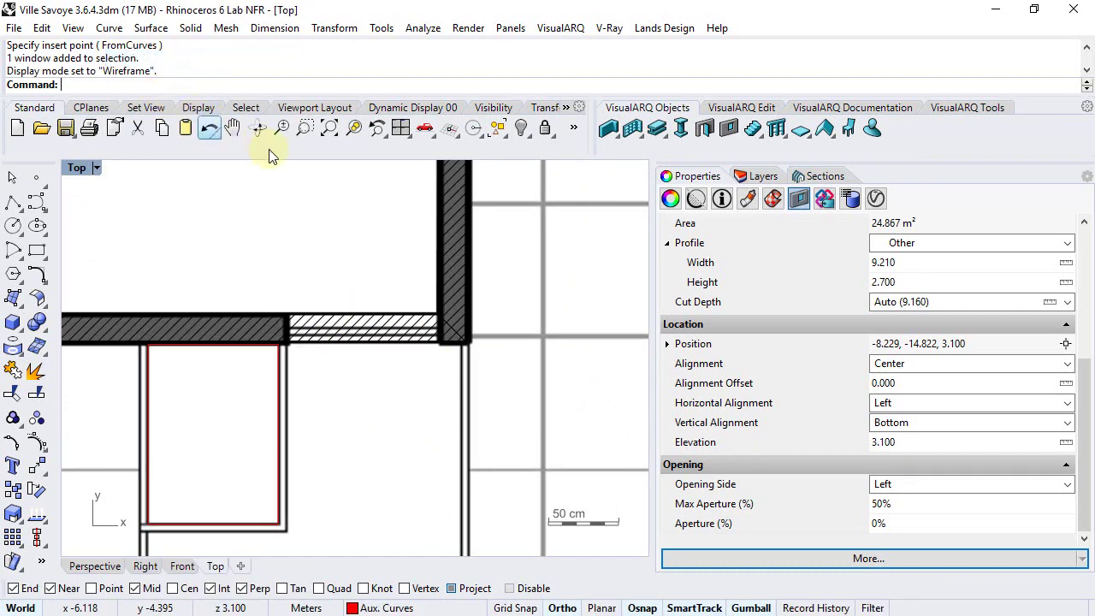
# Step: Start a new window with the Casement style
pyautogui.click(726, 129)
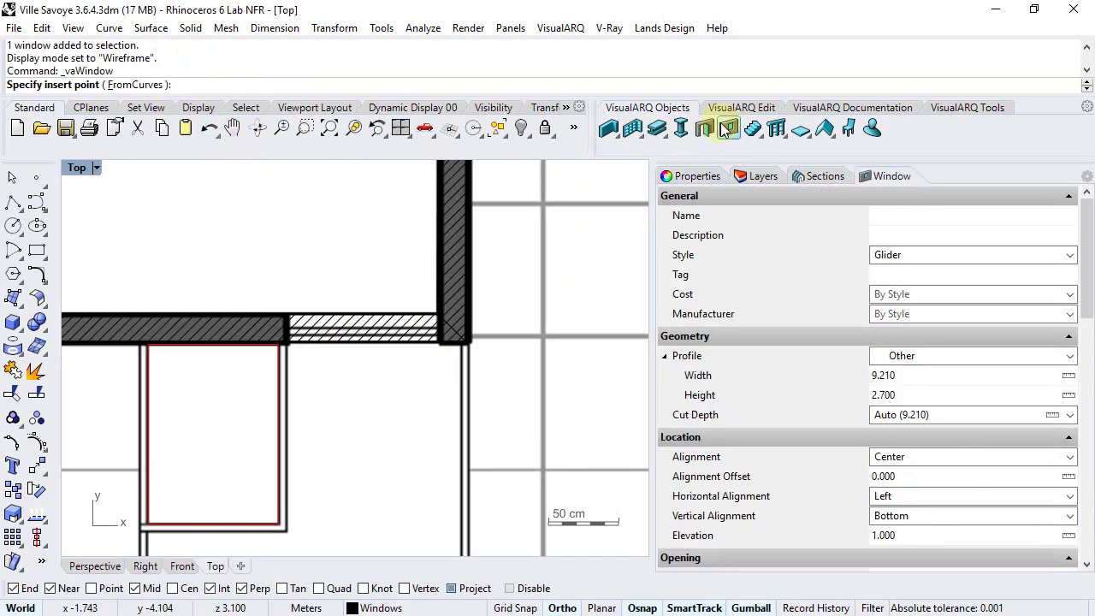
pyautogui.click(1069, 254)
pyautogui.scroll(2, 949, 291)
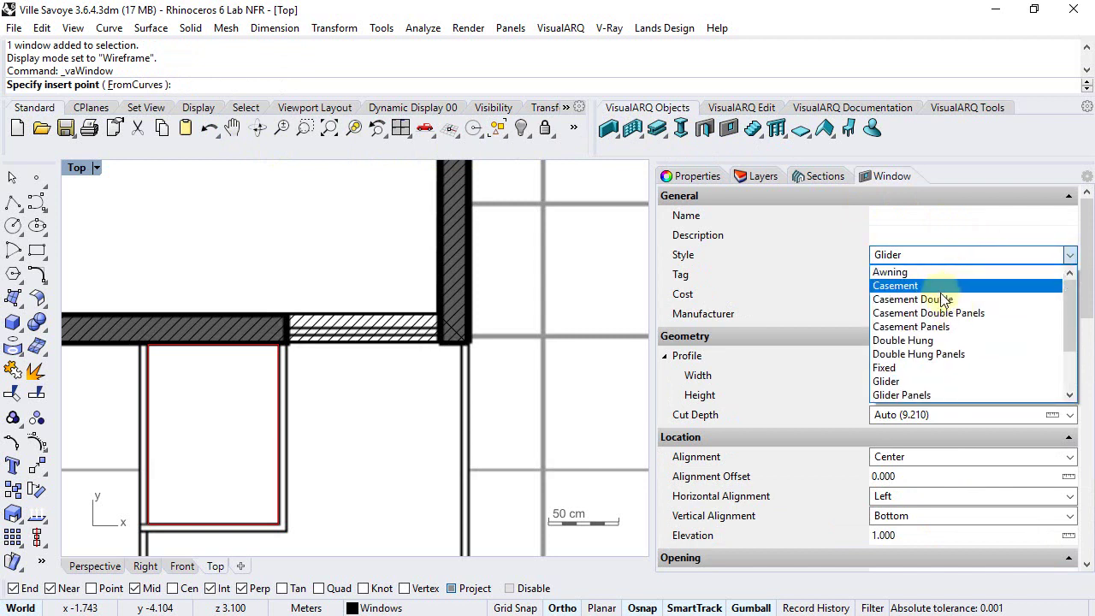
pyautogui.click(925, 286)
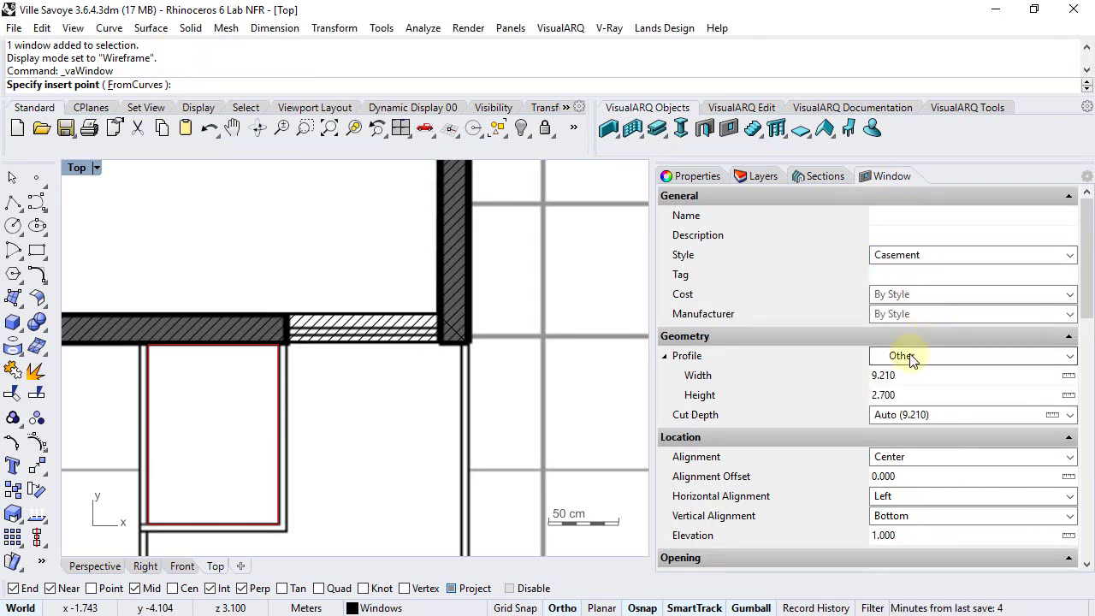
# Step: Measure the window width between the two ends of the plan opening, round it to 1.1 m, and set the height to 1.1 m
pyautogui.click(1068, 374)
pyautogui.scroll(1, 419, 325)
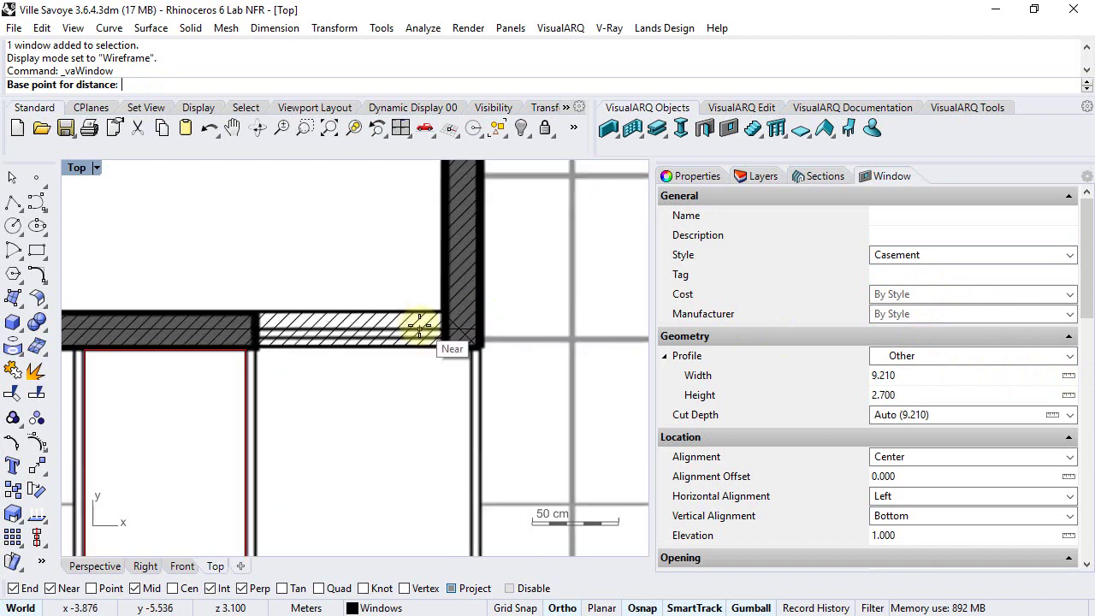
pyautogui.scroll(1, 419, 325)
pyautogui.click(455, 334)
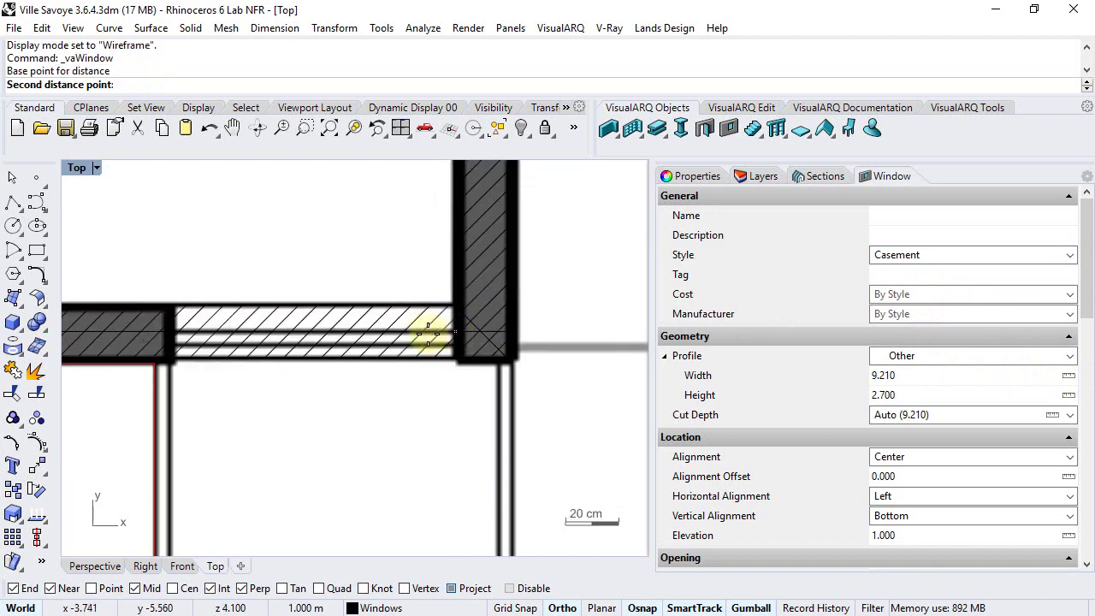
pyautogui.click(165, 334)
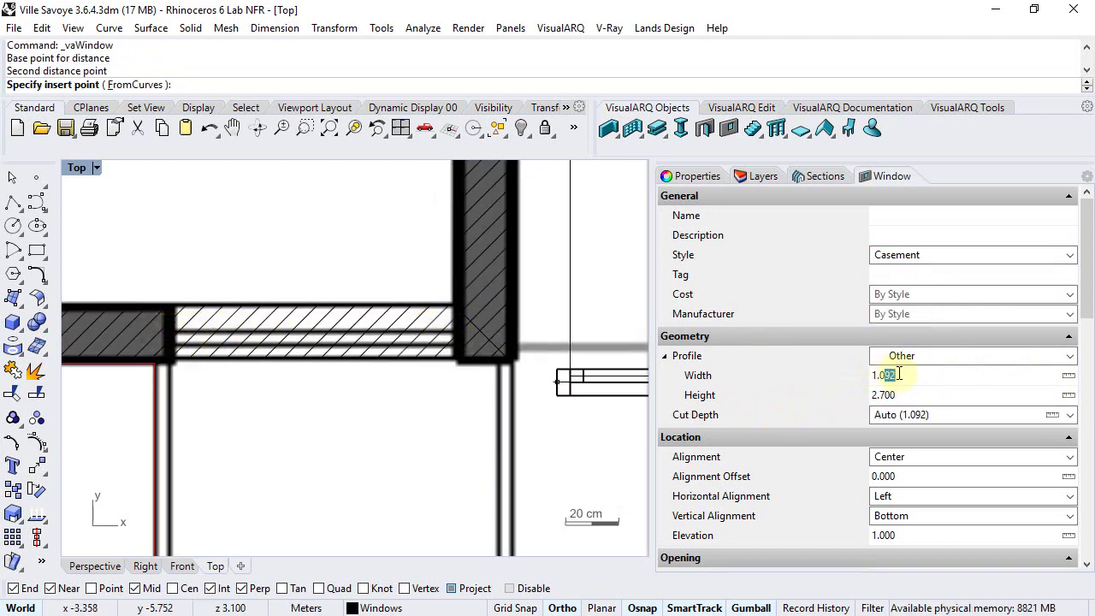
pyautogui.press('BackSpace')
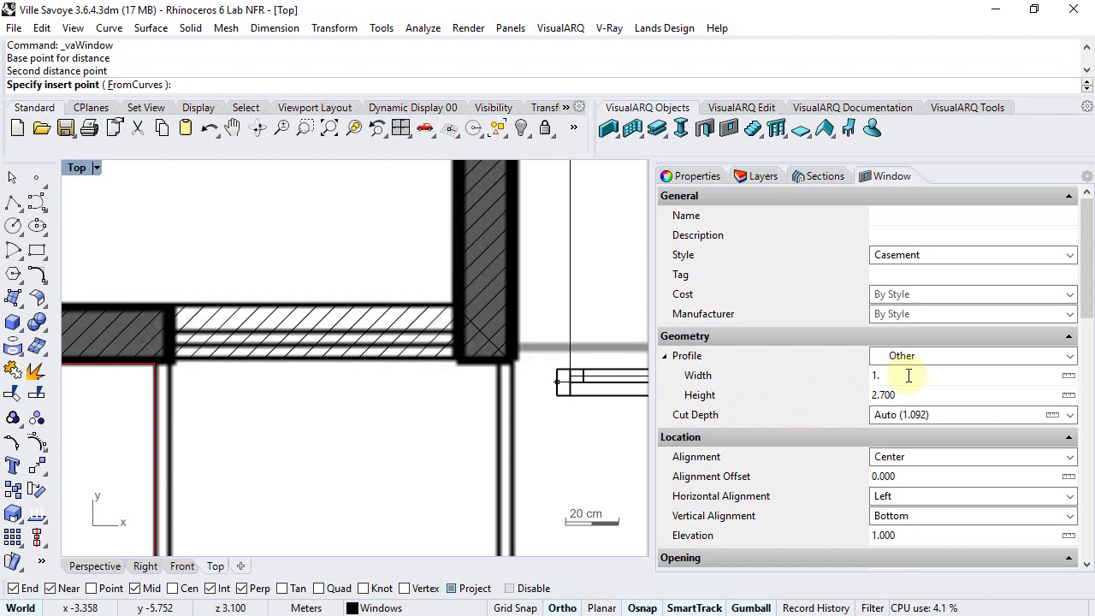
pyautogui.press('Tab')
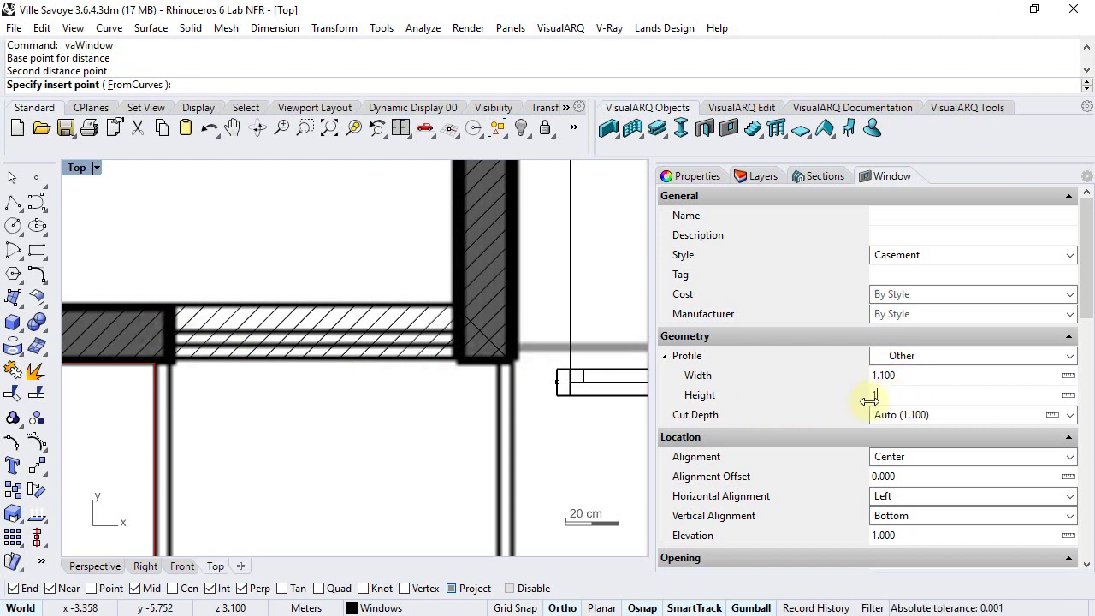
pyautogui.write('2.1')
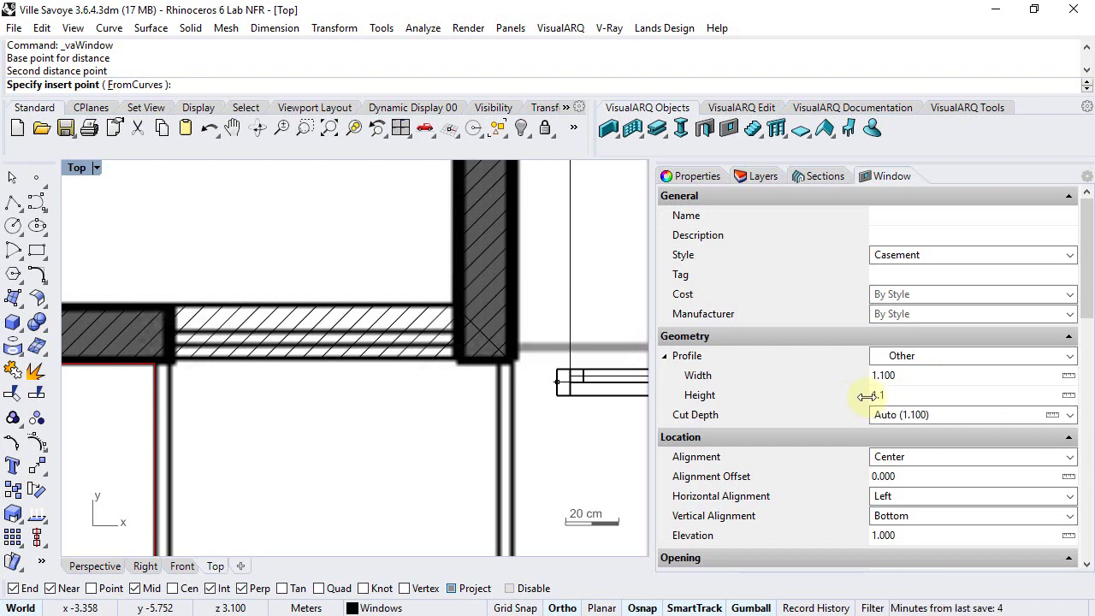
pyautogui.click(890, 535)
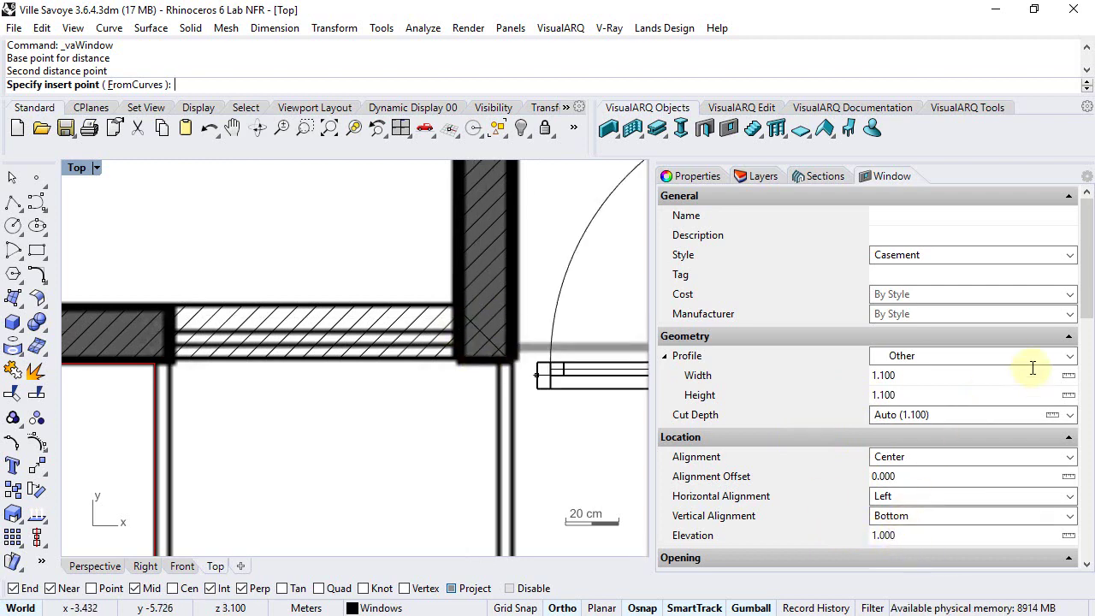
# Step: Open the casement window's maximum aperture percentage for editing
pyautogui.scroll(-8, 1091, 306)
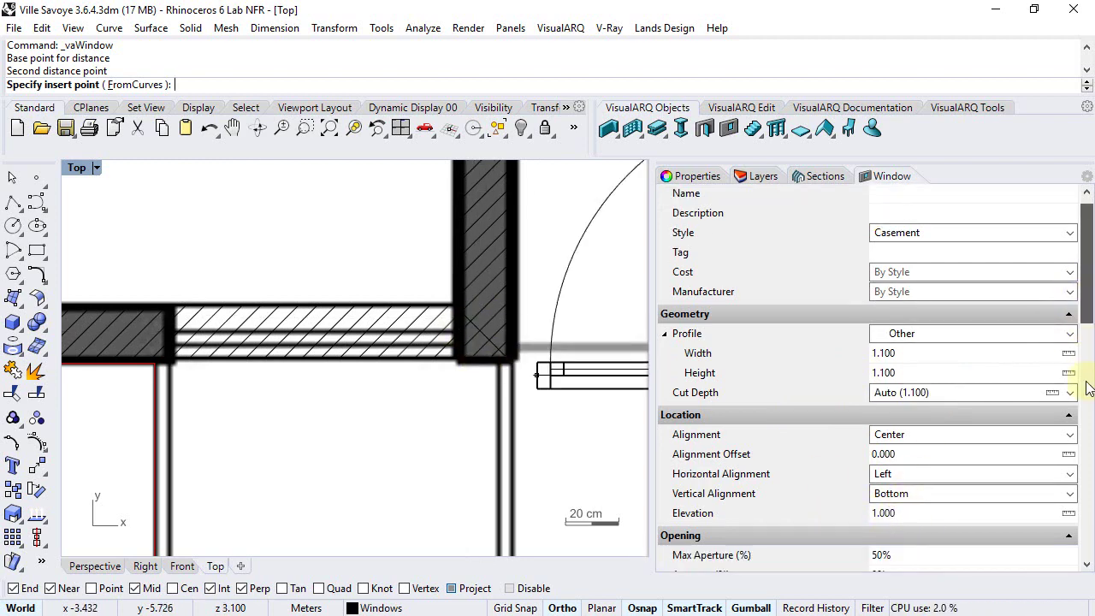
pyautogui.scroll(2, 945, 382)
pyautogui.click(909, 314)
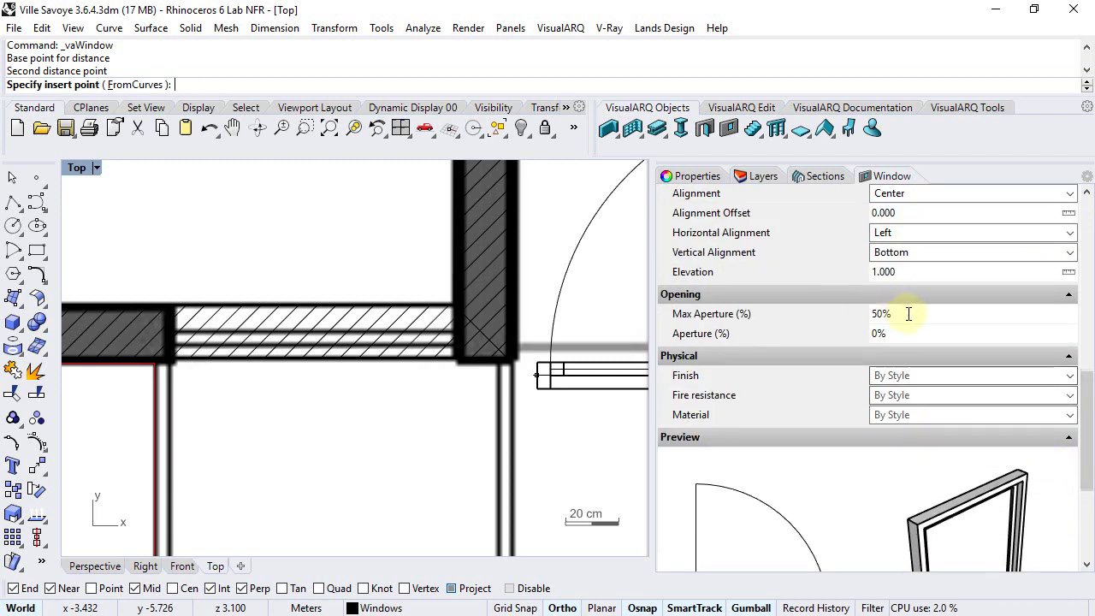